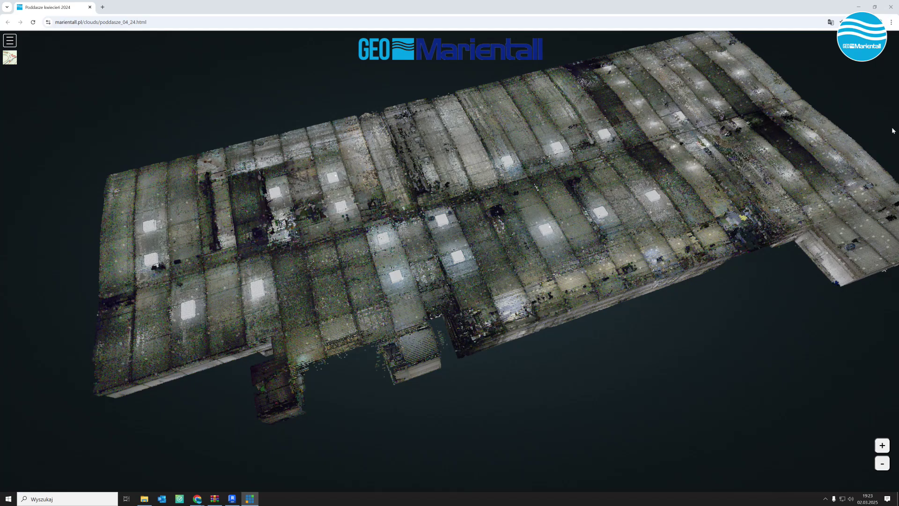
# Shift the roof point cloud aside and fly through the roof to the insulated pipe over the floor beams.
pyautogui.moveTo(617, 207); pyautogui.dragTo(680, 195)
pyautogui.scroll(3, 579, 239)
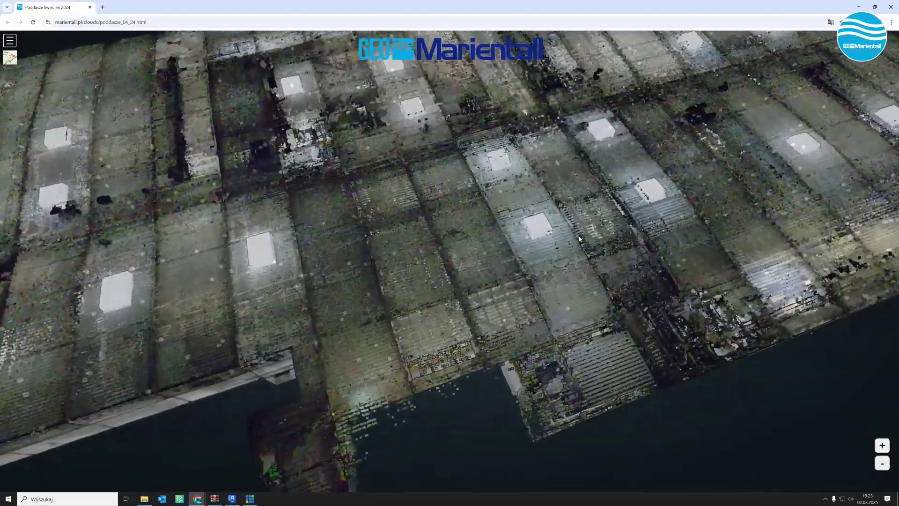
pyautogui.scroll(5, 579, 238)
pyautogui.scroll(2, 580, 239)
pyautogui.scroll(3, 580, 239)
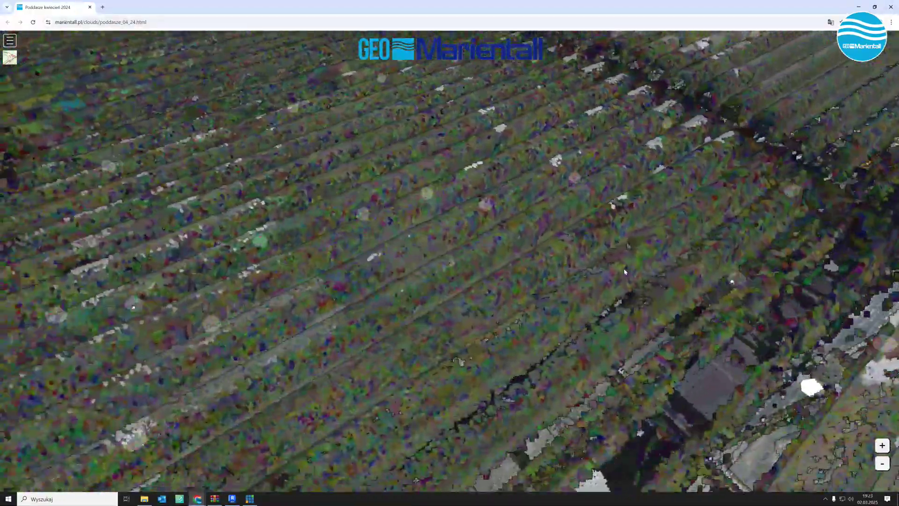
pyautogui.scroll(2, 580, 239)
pyautogui.scroll(3, 580, 239)
pyautogui.scroll(3, 631, 248)
pyautogui.scroll(2, 631, 248)
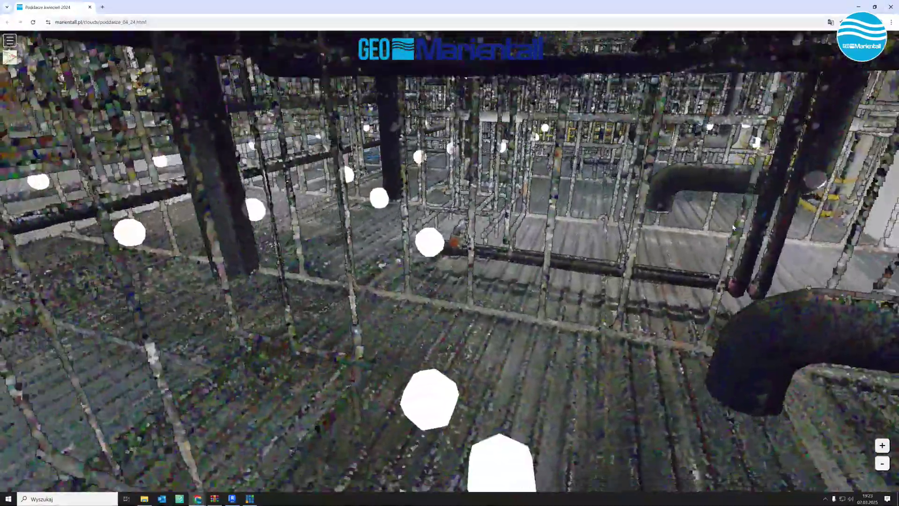
pyautogui.scroll(3, 631, 248)
pyautogui.scroll(2, 689, 241)
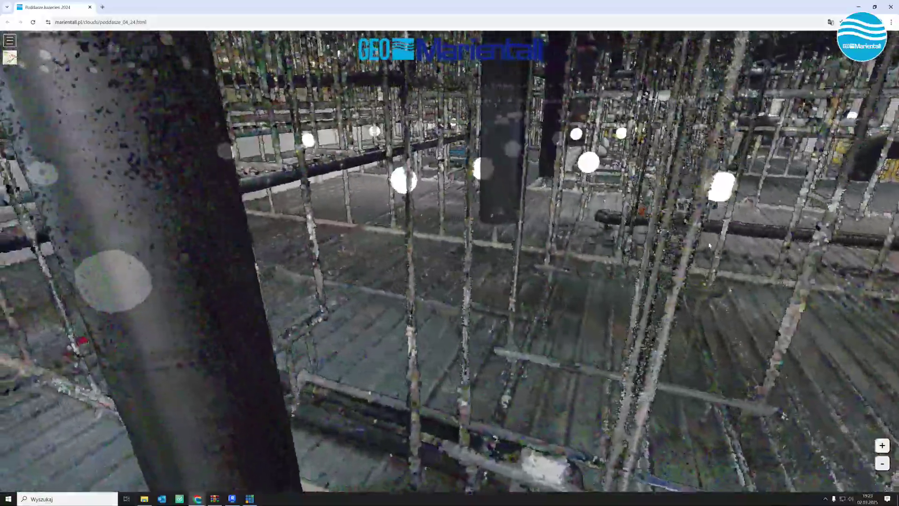
pyautogui.scroll(2, 557, 268)
pyautogui.scroll(2, 557, 267)
pyautogui.scroll(2, 530, 262)
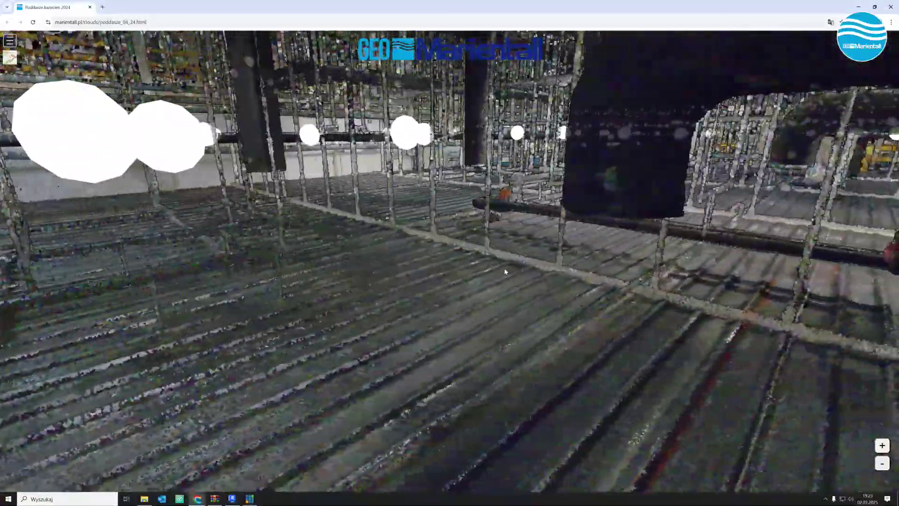
pyautogui.scroll(2, 505, 267)
pyautogui.scroll(2, 527, 293)
pyautogui.scroll(2, 528, 293)
pyautogui.scroll(2, 575, 295)
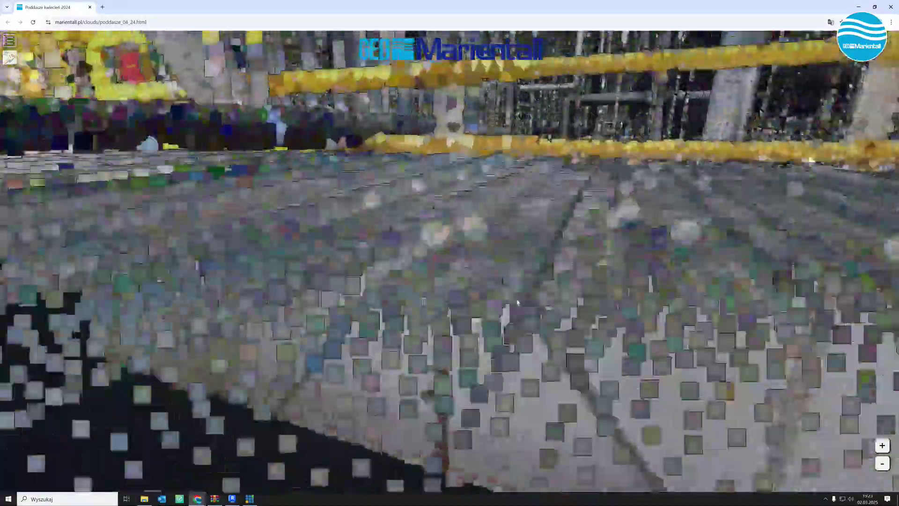
pyautogui.scroll(2, 622, 299)
pyautogui.scroll(2, 718, 305)
pyautogui.scroll(2, 718, 305)
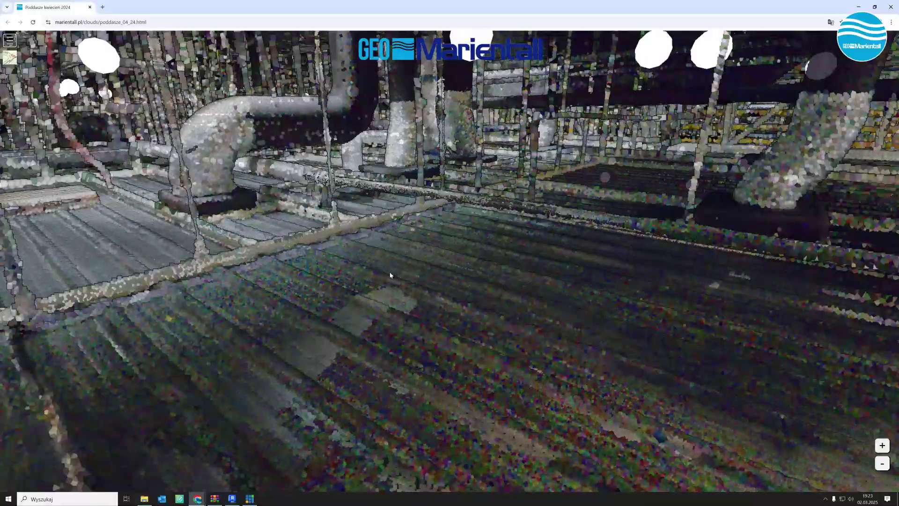
pyautogui.scroll(2, 391, 275)
pyautogui.scroll(2, 479, 279)
pyautogui.scroll(2, 480, 279)
pyautogui.scroll(2, 463, 278)
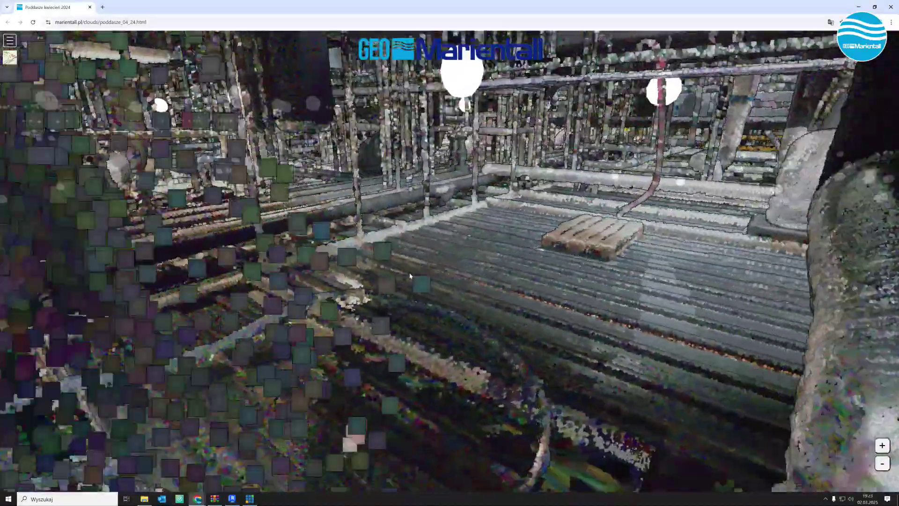
pyautogui.scroll(2, 447, 277)
pyautogui.scroll(2, 433, 276)
pyautogui.scroll(2, 429, 278)
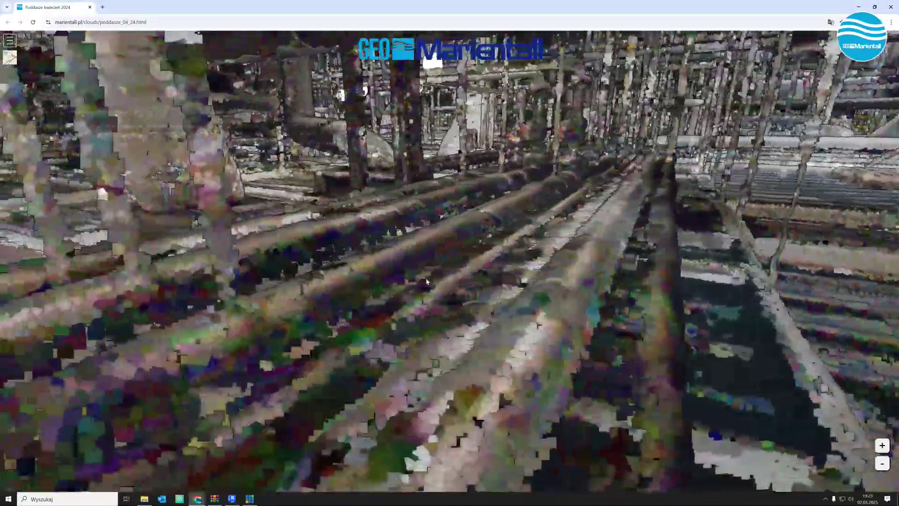
pyautogui.scroll(2, 426, 281)
pyautogui.scroll(2, 632, 286)
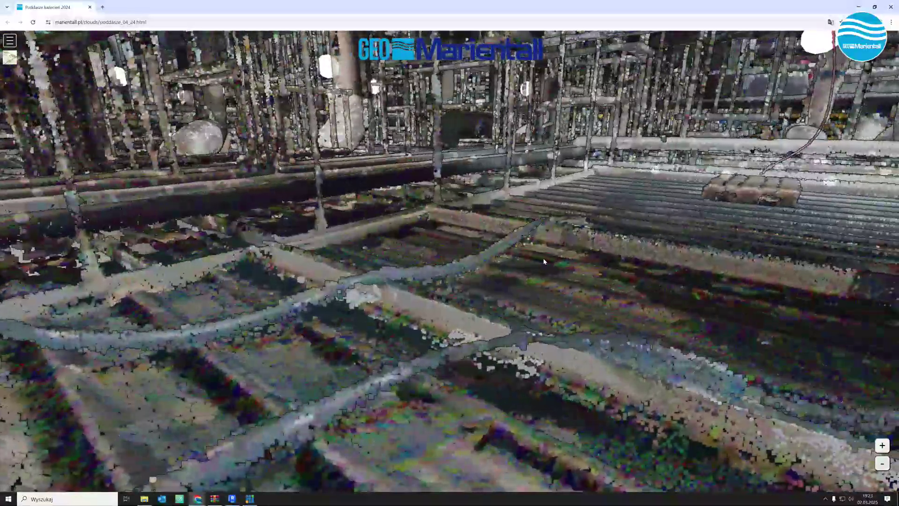
pyautogui.scroll(2, 570, 240)
pyautogui.scroll(2, 655, 241)
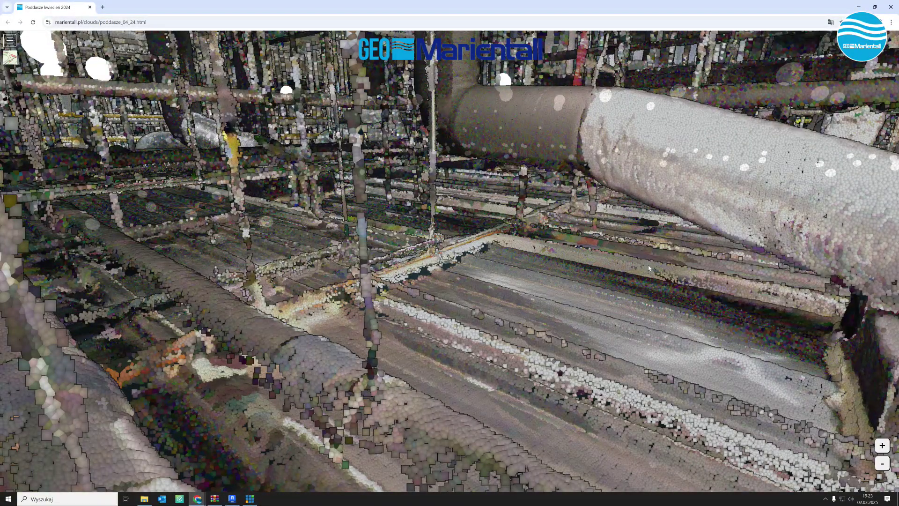
# Orbit around the large insulated pipe, tank and railings inside the attic.
pyautogui.moveTo(648, 264); pyautogui.dragTo(542, 323)
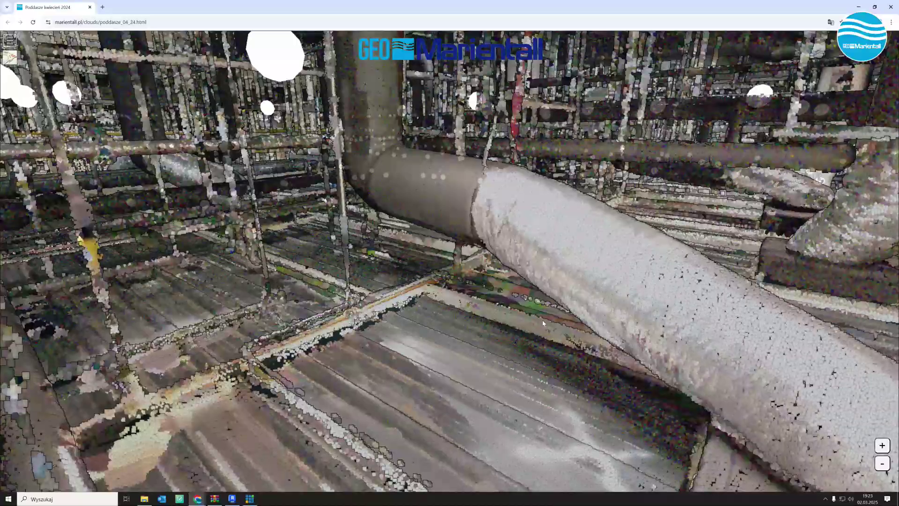
pyautogui.scroll(3, 560, 340)
pyautogui.scroll(2, 538, 344)
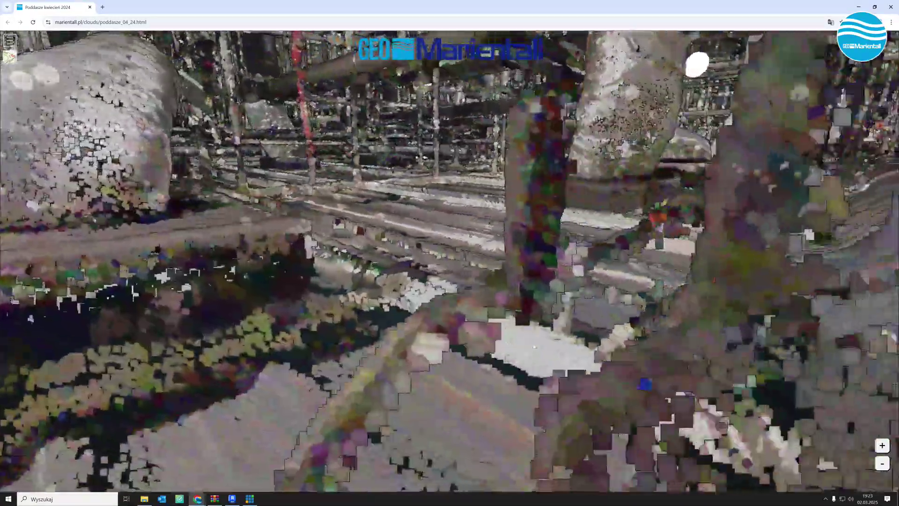
pyautogui.scroll(-3, 527, 346)
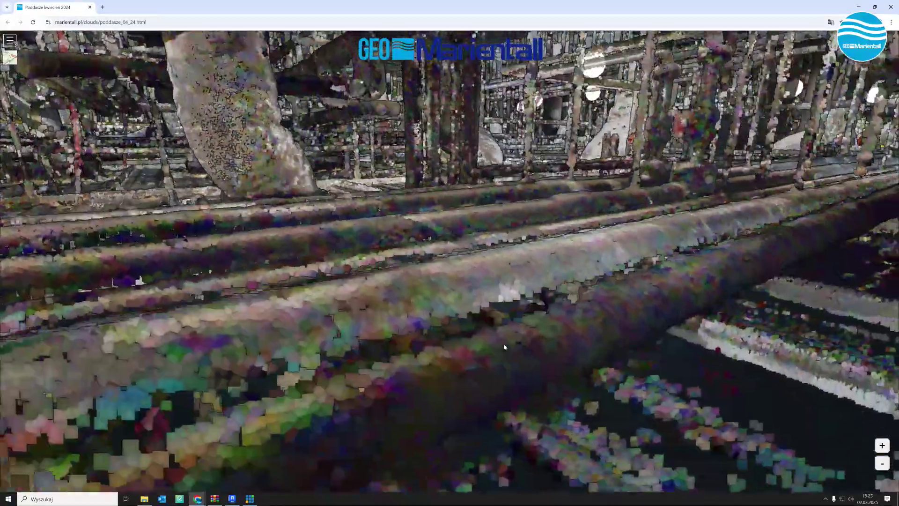
pyautogui.scroll(-3, 502, 348)
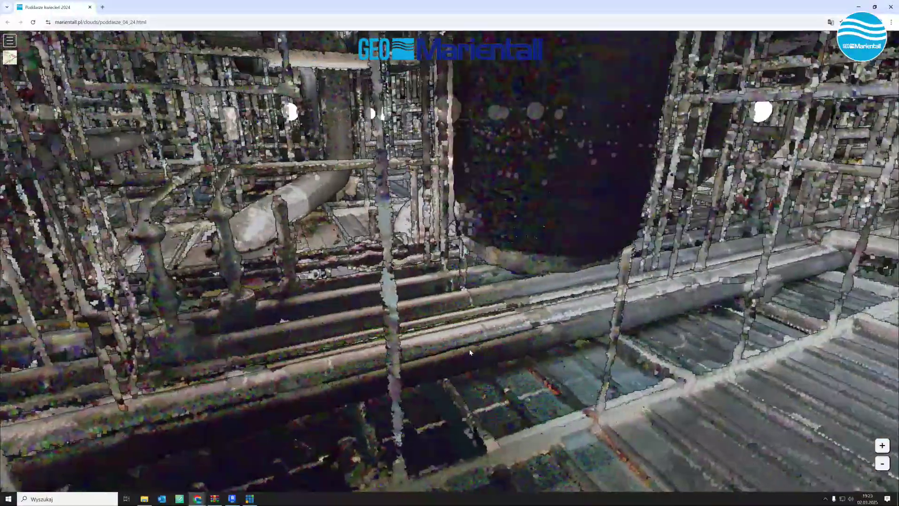
pyautogui.moveTo(470, 352); pyautogui.dragTo(502, 337)
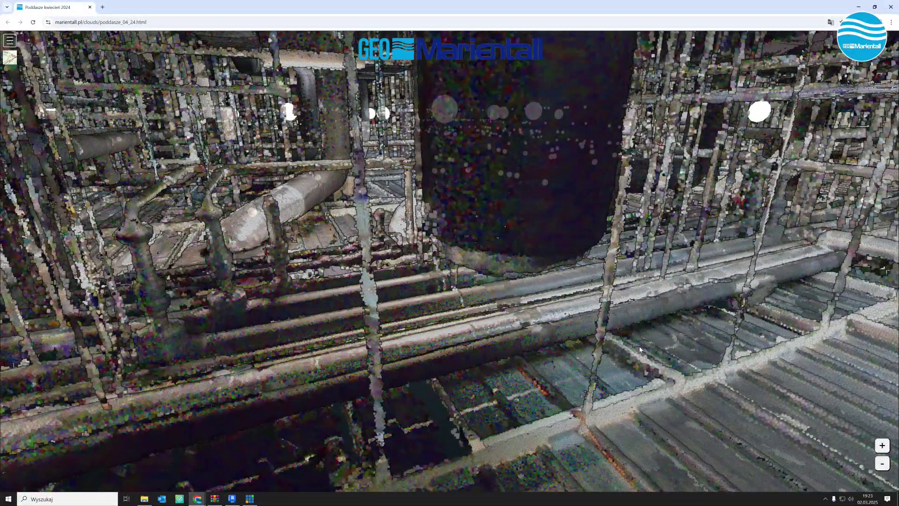
pyautogui.scroll(-3, 640, 349)
pyautogui.scroll(3, 603, 314)
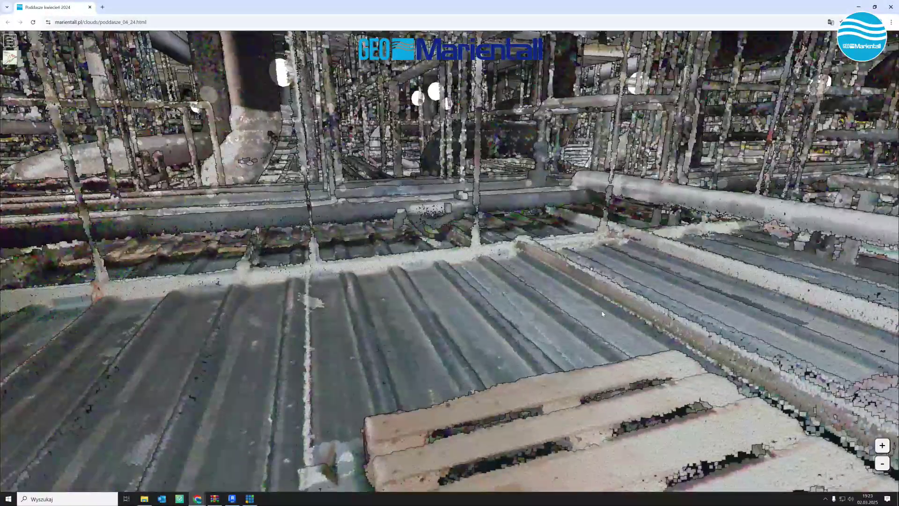
pyautogui.scroll(-3, 602, 313)
pyautogui.scroll(5, 585, 323)
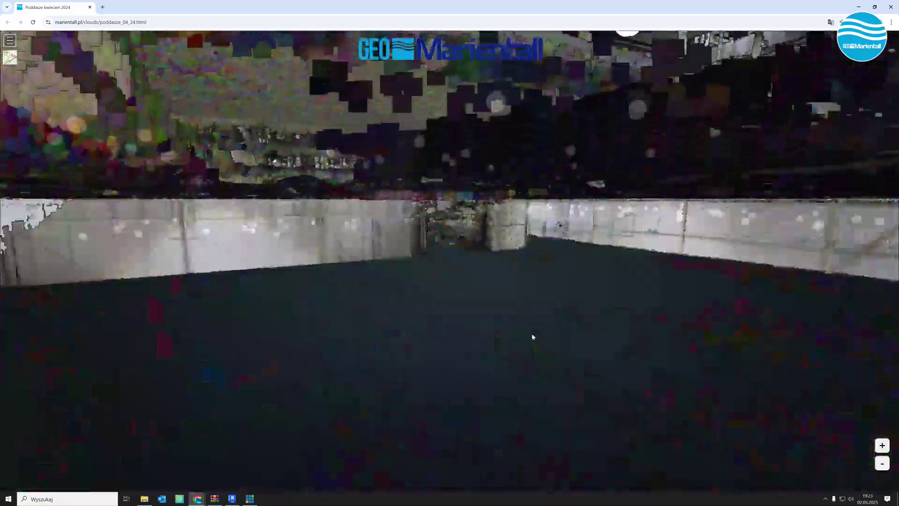
pyautogui.scroll(-3, 533, 336)
pyautogui.scroll(3, 592, 343)
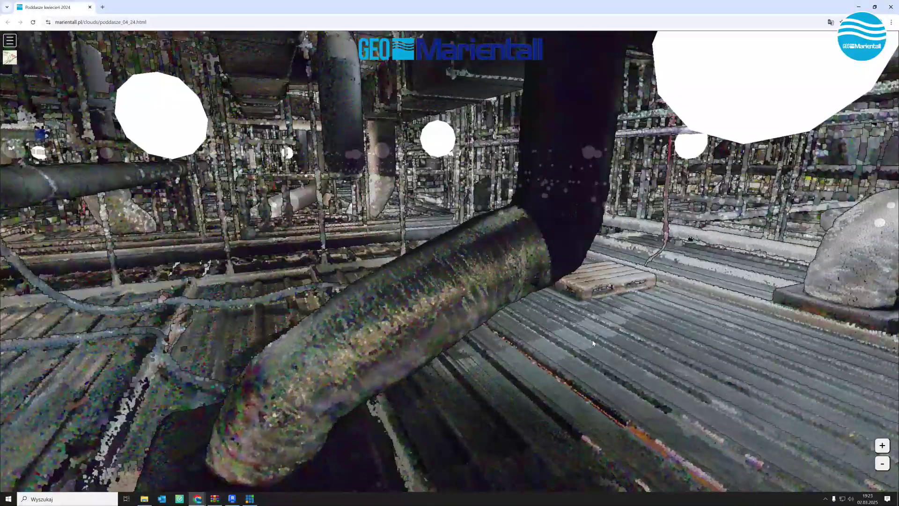
pyautogui.scroll(-3, 593, 343)
pyautogui.scroll(3, 570, 302)
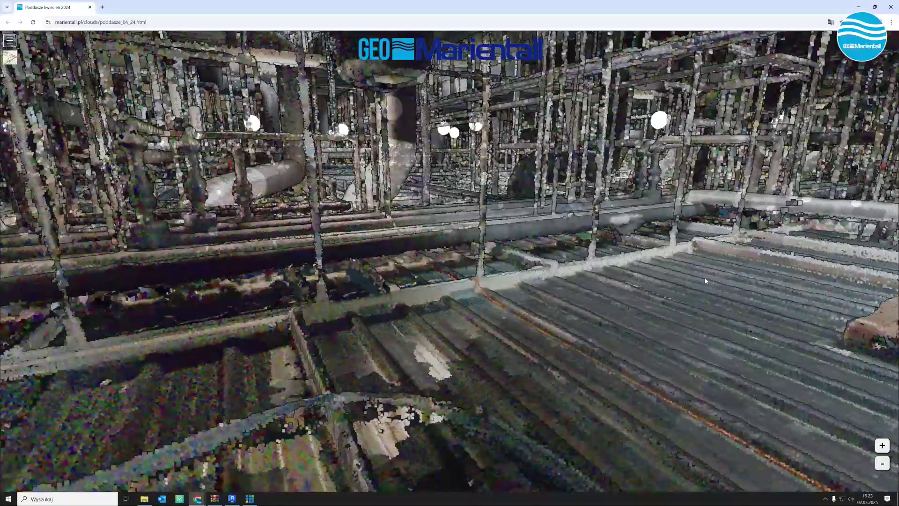
pyautogui.scroll(3, 705, 281)
# Move forward over the corrugated decking until the wooden pallet is in view.
pyautogui.moveTo(706, 281); pyautogui.dragTo(642, 280)
pyautogui.scroll(3, 642, 280)
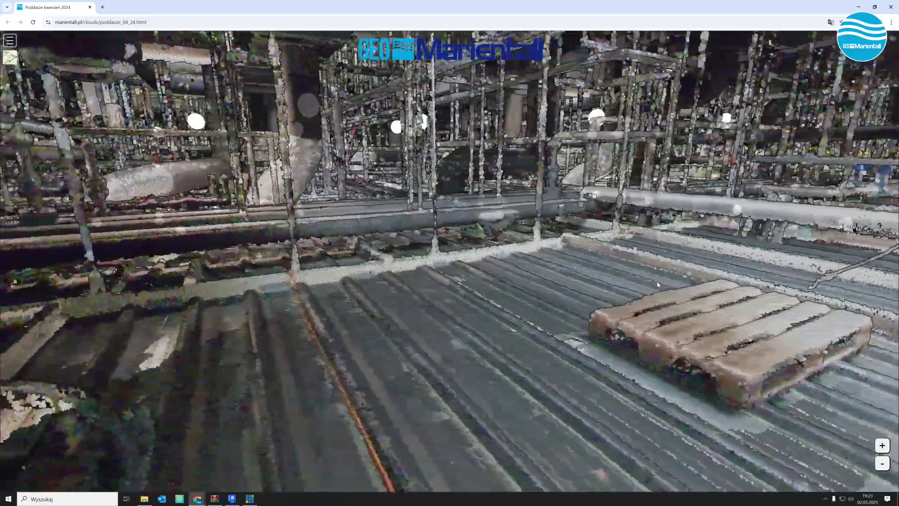
pyautogui.scroll(5, 614, 319)
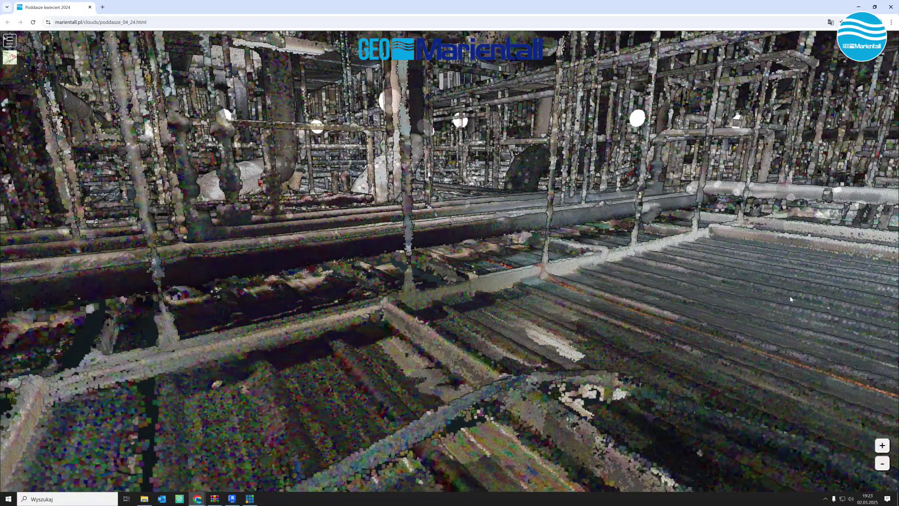
pyautogui.scroll(-5, 790, 299)
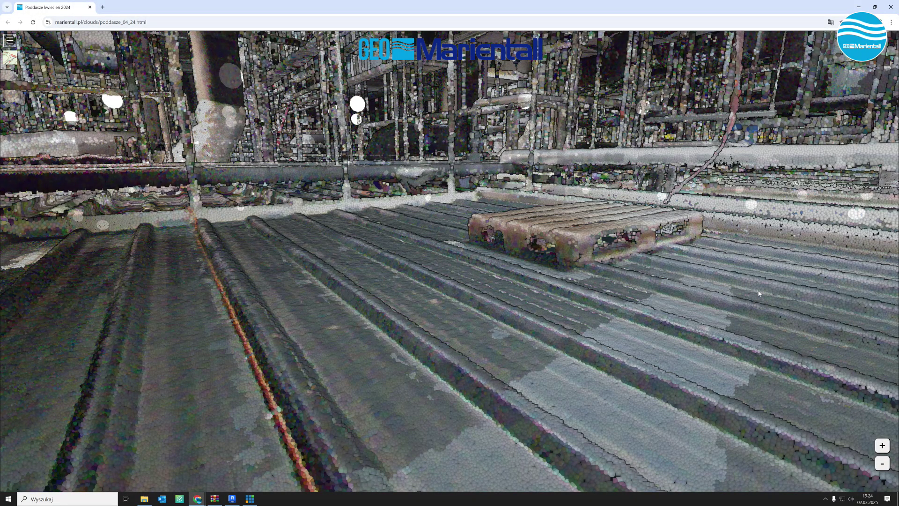
pyautogui.scroll(-1, 524, 293)
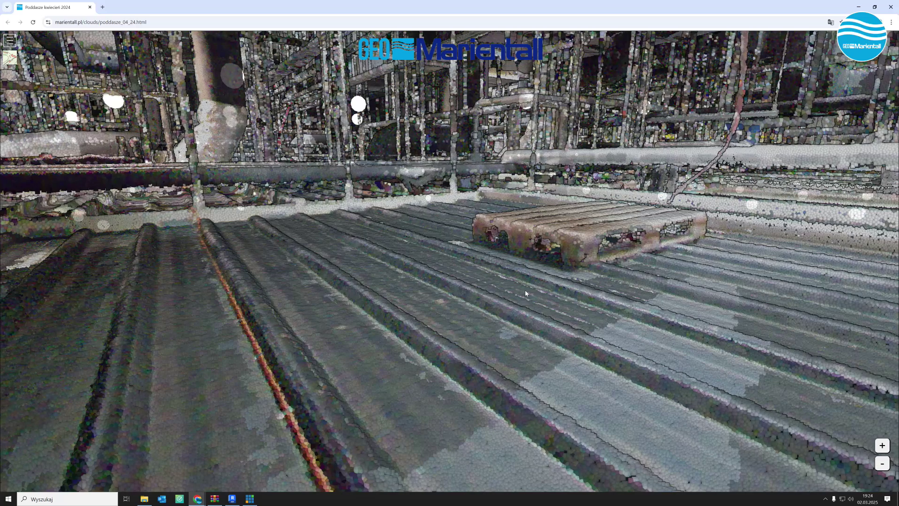
# Pull the camera back from the pallet so the large dark pipe fills the foreground.
pyautogui.scroll(-4, 524, 293)
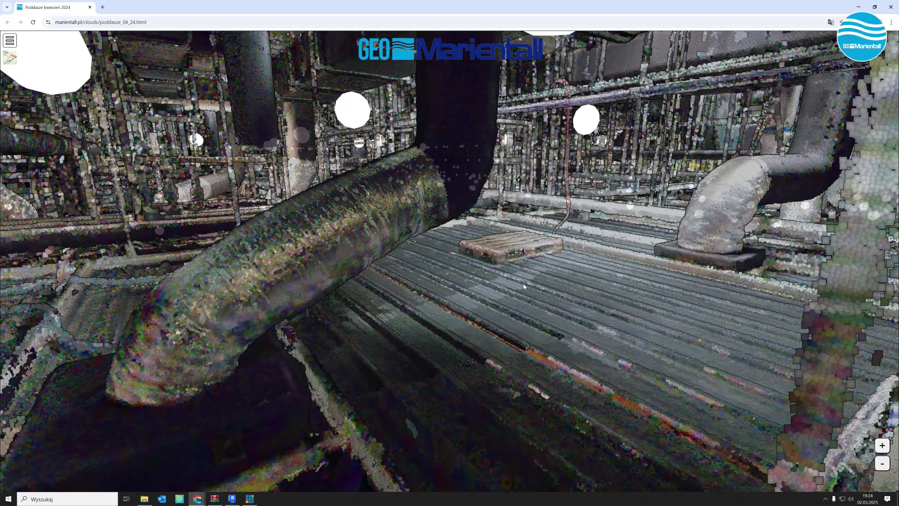
# Turn away from the pallet and fly through the truss to the yellow-railed walkway.
pyautogui.moveTo(553, 275); pyautogui.dragTo(600, 273)
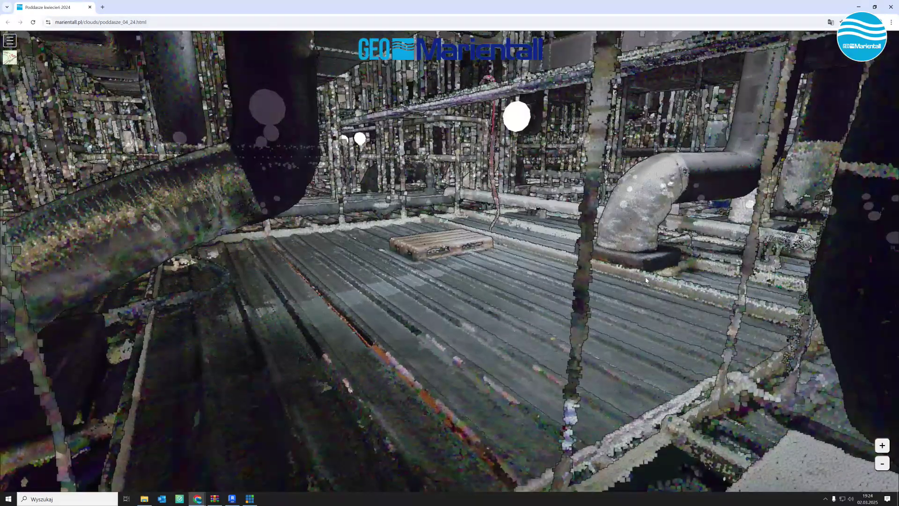
pyautogui.moveTo(648, 285)
pyautogui.mouseDown()
pyautogui.moveTo(557, 284)
pyautogui.moveTo(658, 296)
pyautogui.moveTo(739, 353)
pyautogui.mouseUp()
pyautogui.scroll(5, 713, 329)
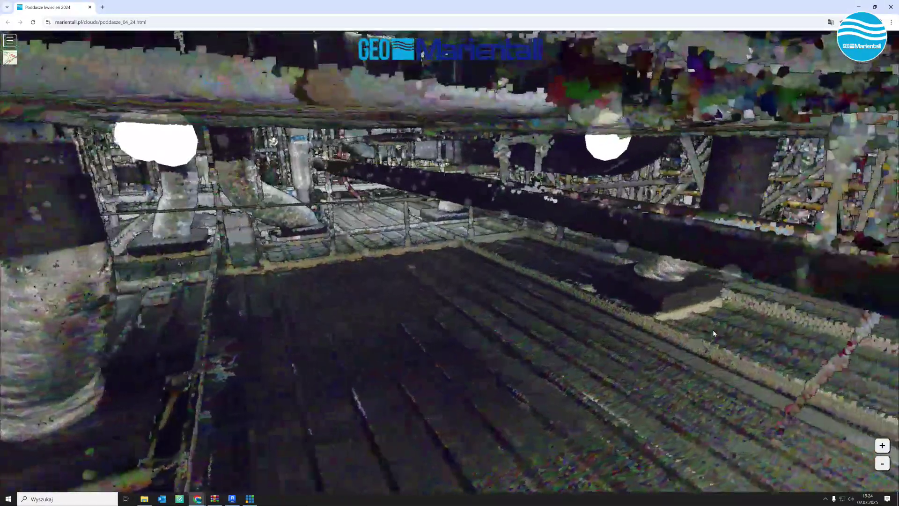
pyautogui.scroll(3, 723, 328)
pyautogui.scroll(3, 723, 329)
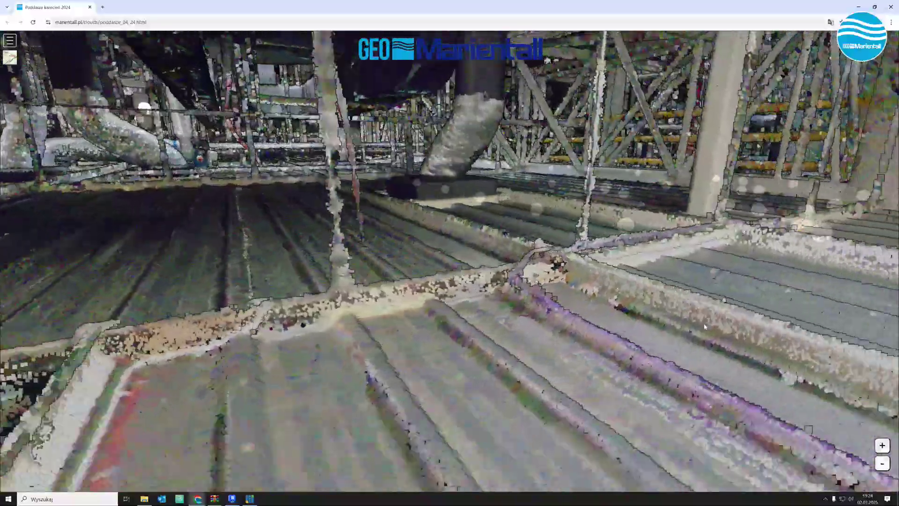
pyautogui.scroll(3, 698, 330)
pyautogui.scroll(3, 669, 330)
pyautogui.scroll(3, 641, 332)
pyautogui.scroll(3, 629, 333)
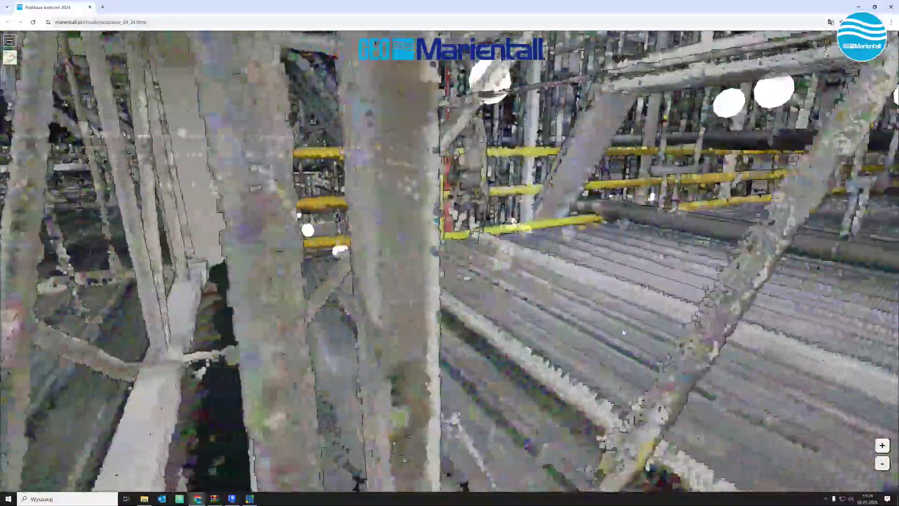
pyautogui.scroll(3, 619, 333)
pyautogui.scroll(3, 607, 334)
pyautogui.scroll(3, 596, 335)
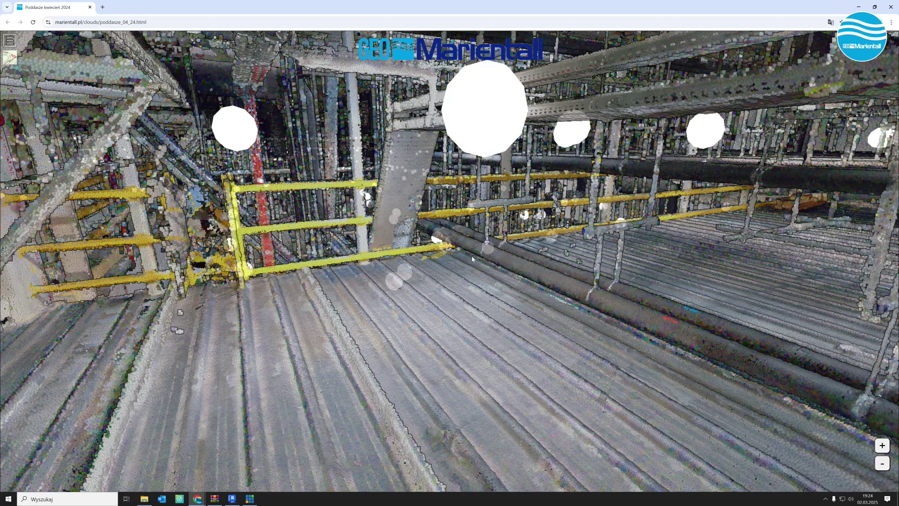
# View the 360° panorama photos at two scan stations near the cable trays.
pyautogui.click(492, 151)
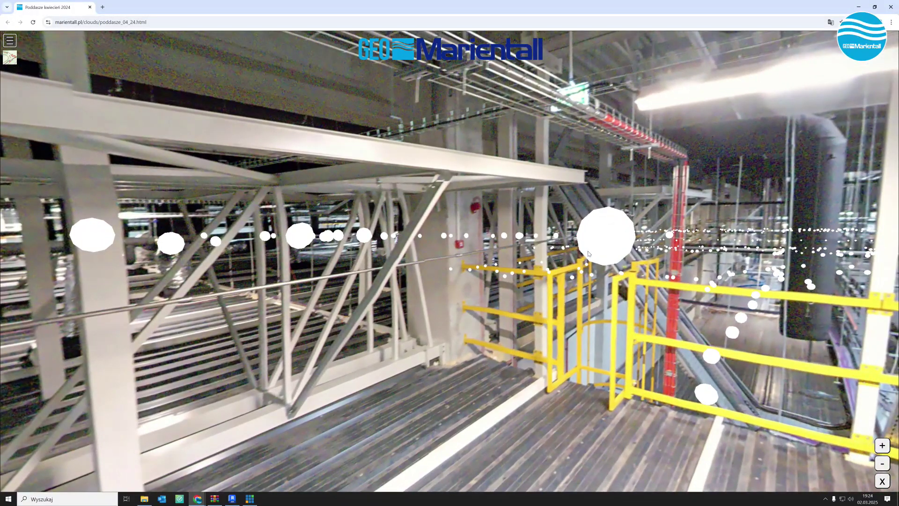
pyautogui.click(588, 253)
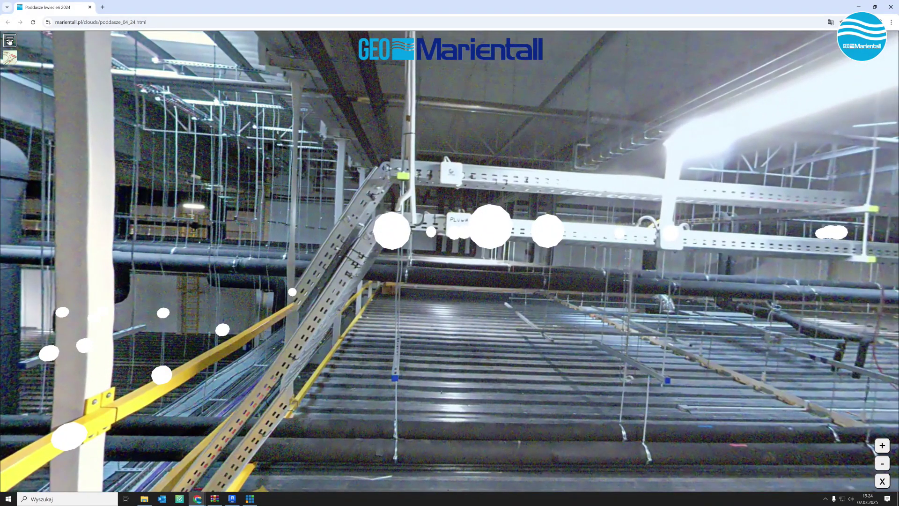
# Shorten the panorama display distance in the settings sidebar so only nearby spheres show.
pyautogui.click(9, 41)
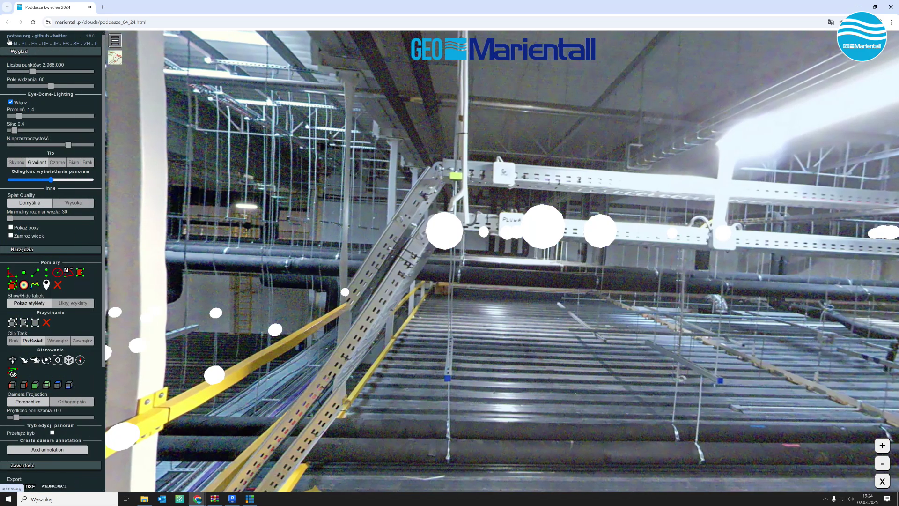
pyautogui.click(560, 294)
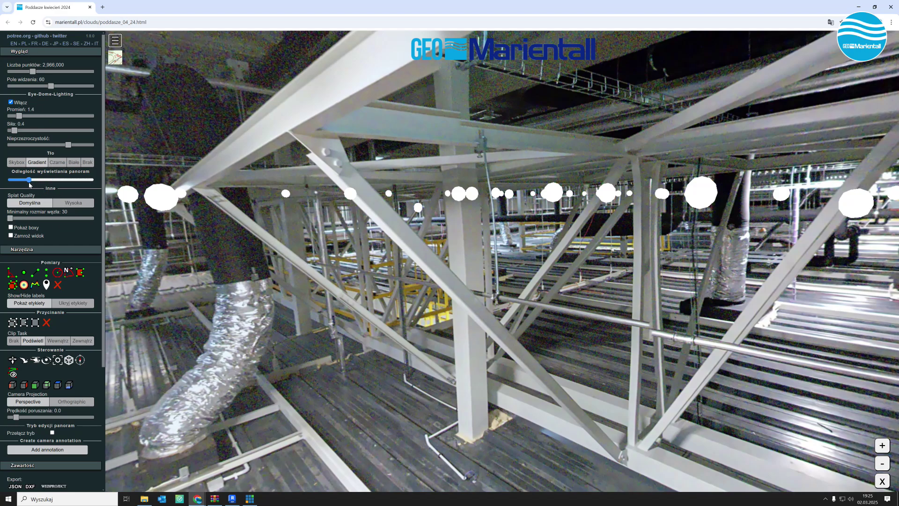
pyautogui.moveTo(22, 184); pyautogui.dragTo(14, 185)
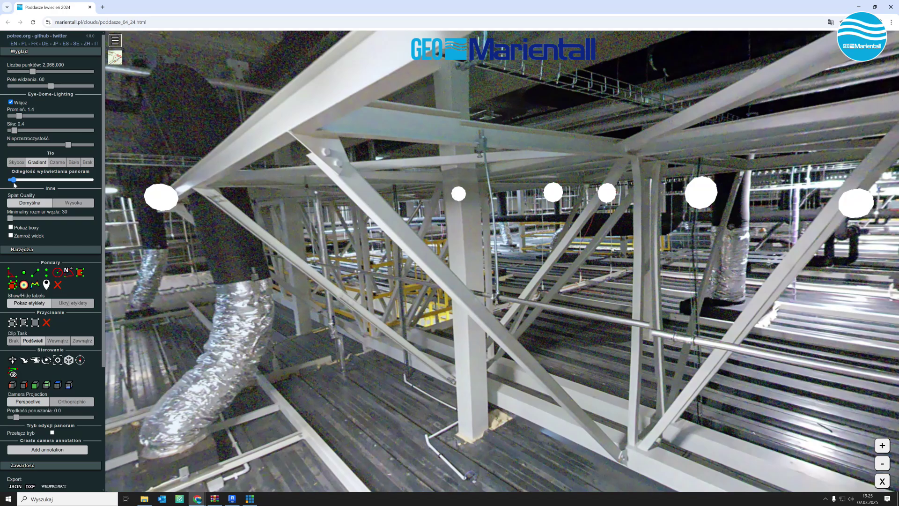
# Browse two 360° panorama photos, then close them to return to the point cloud.
pyautogui.moveTo(336, 341); pyautogui.dragTo(412, 253)
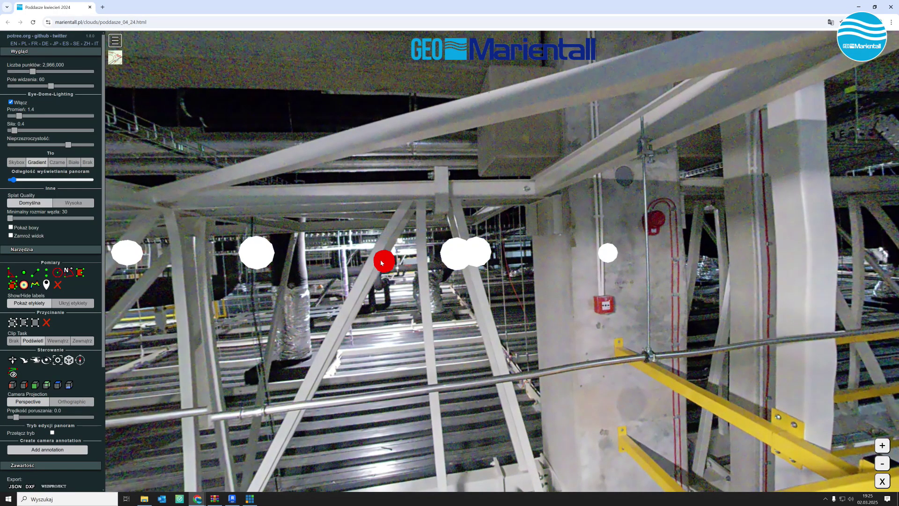
pyautogui.click(381, 261)
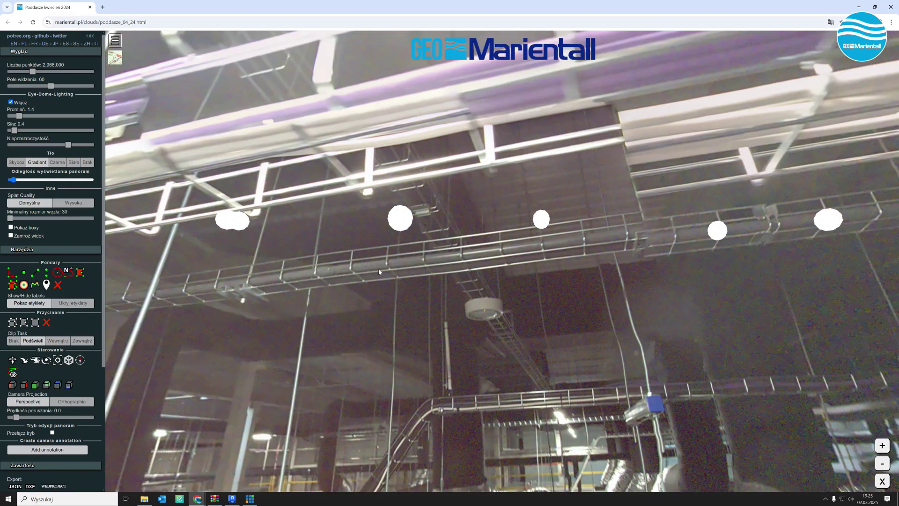
pyautogui.moveTo(412, 299); pyautogui.dragTo(466, 342)
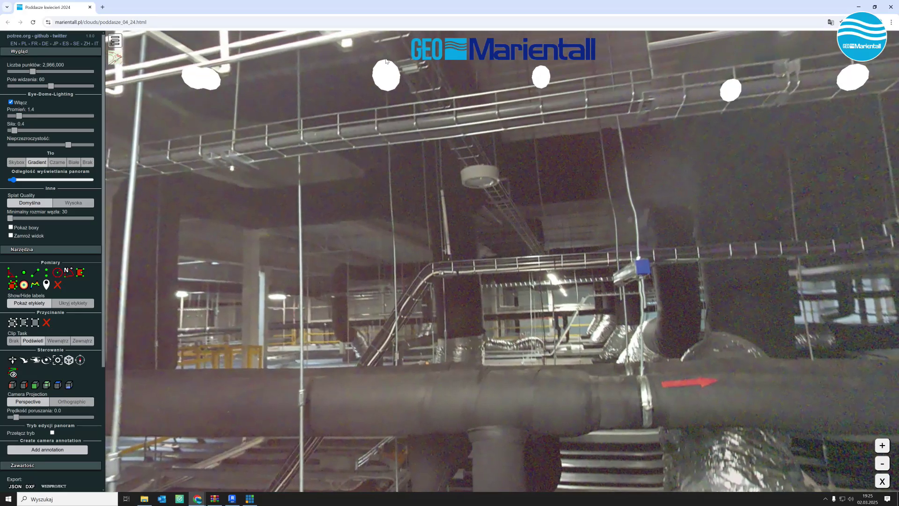
pyautogui.press('Escape')
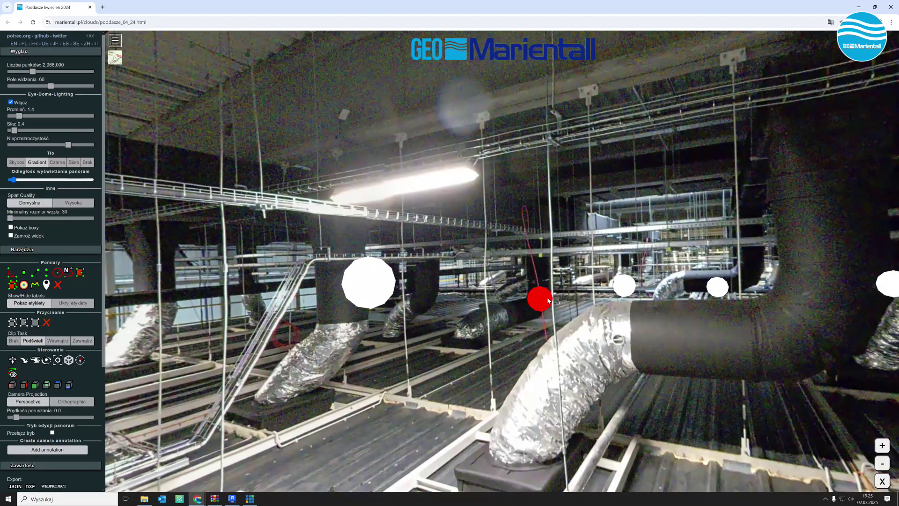
pyautogui.click(547, 300)
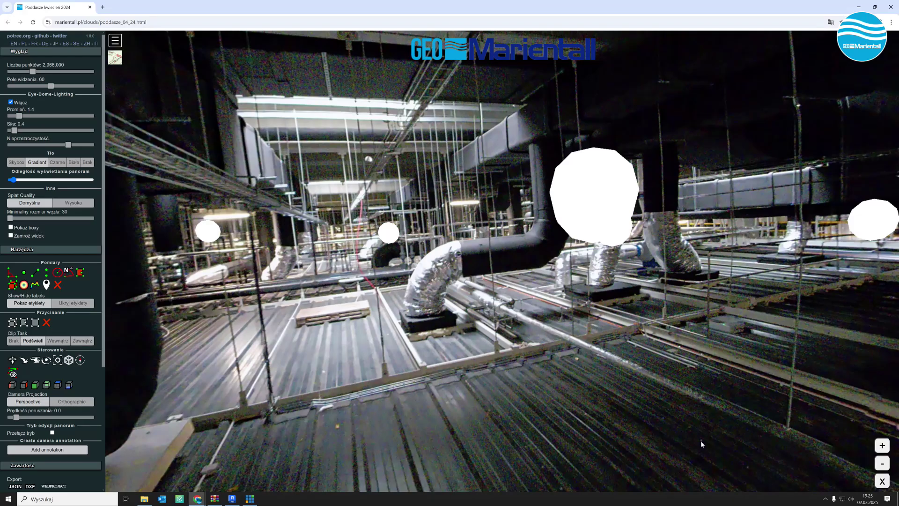
pyautogui.click(883, 482)
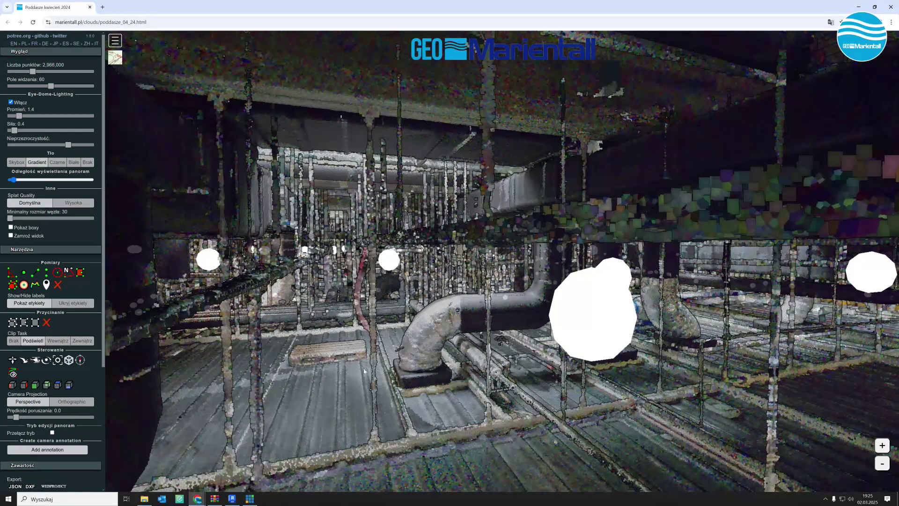
# Tilt and turn the view across the attic floor toward the pipe rack.
pyautogui.scroll(5, 363, 368)
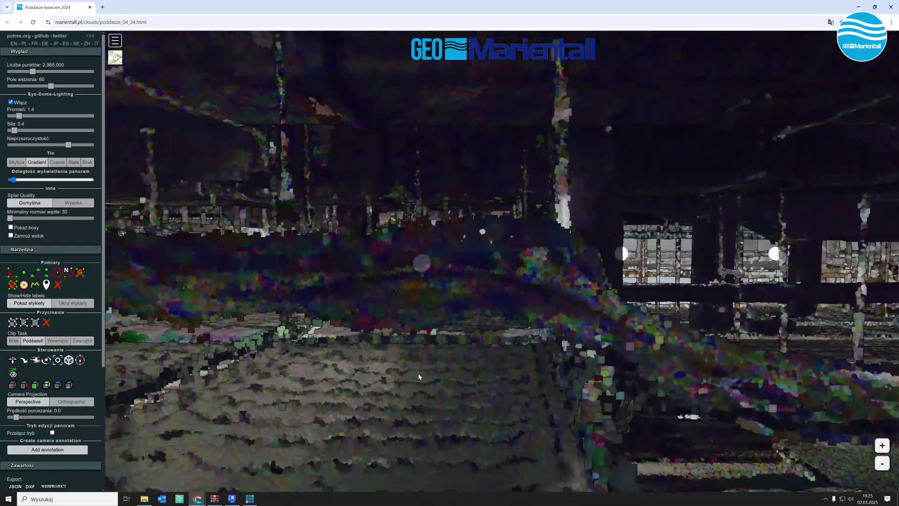
pyautogui.moveTo(422, 380)
pyautogui.mouseDown()
pyautogui.moveTo(459, 391)
pyautogui.moveTo(388, 403)
pyautogui.moveTo(440, 404)
pyautogui.mouseUp()
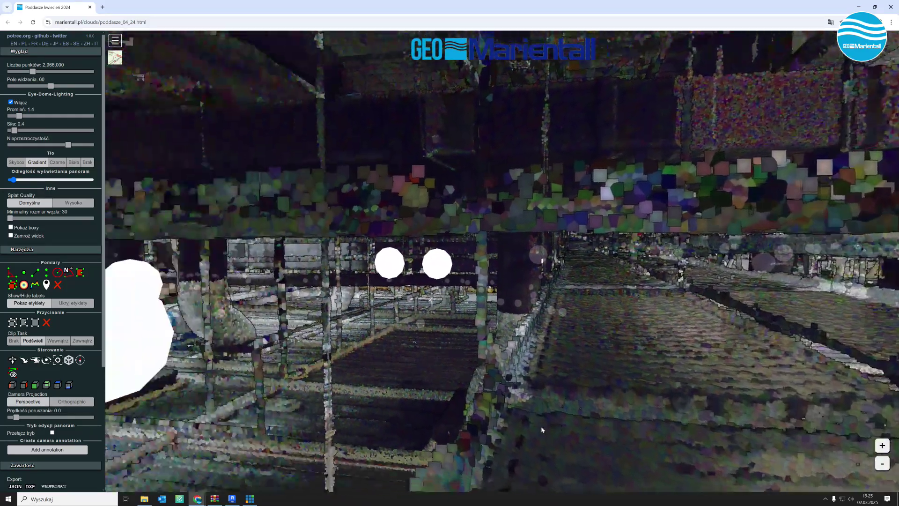
pyautogui.moveTo(541, 427)
pyautogui.mouseDown()
pyautogui.moveTo(247, 385)
pyautogui.moveTo(387, 201)
pyautogui.mouseUp()
pyautogui.scroll(2, 242, 369)
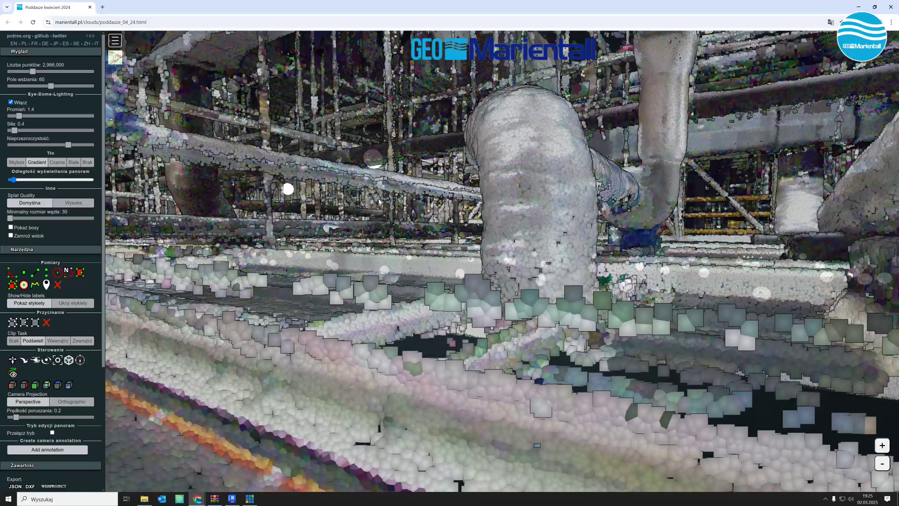
pyautogui.scroll(3, 399, 322)
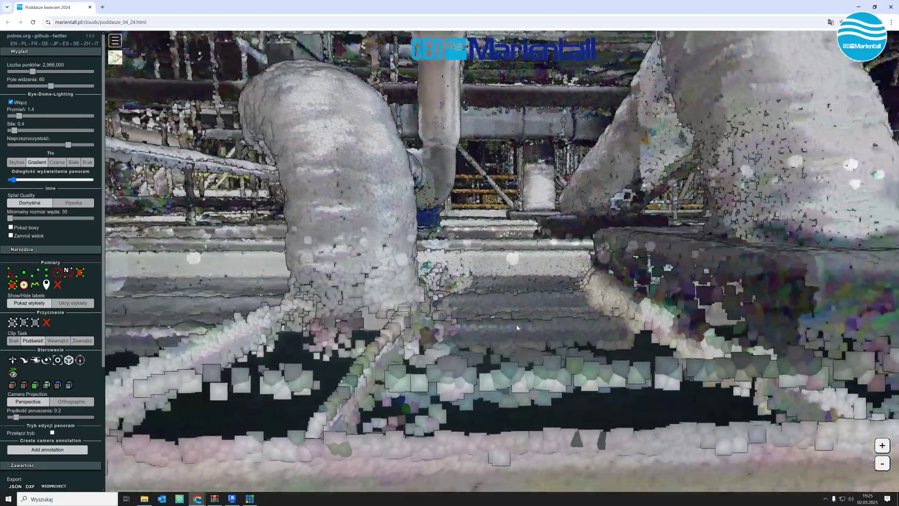
pyautogui.scroll(5, 592, 335)
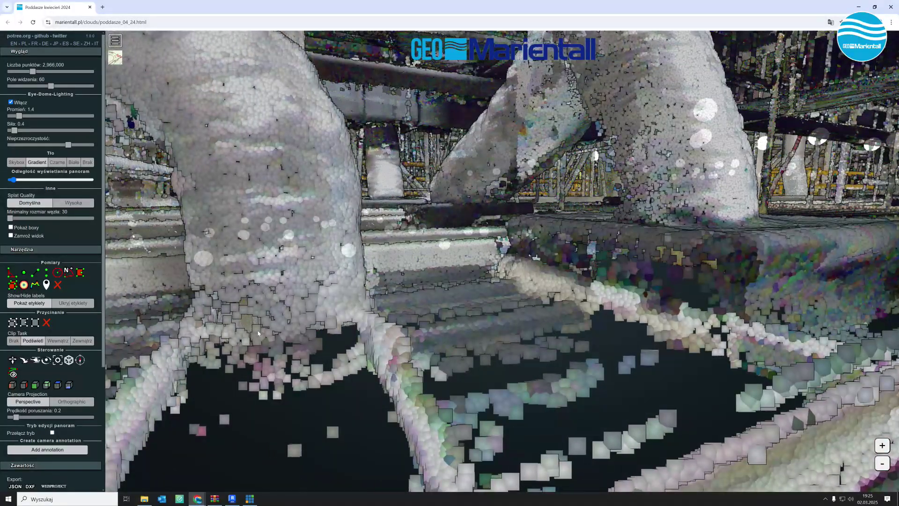
pyautogui.scroll(5, 422, 377)
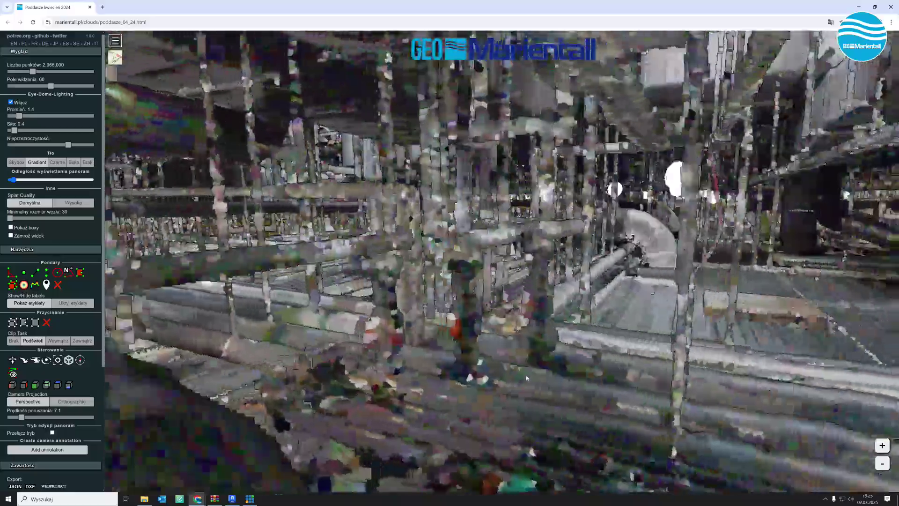
# Fly into the pipe rack and past the column toward the pallet and pipe elbow.
pyautogui.scroll(3, 346, 374)
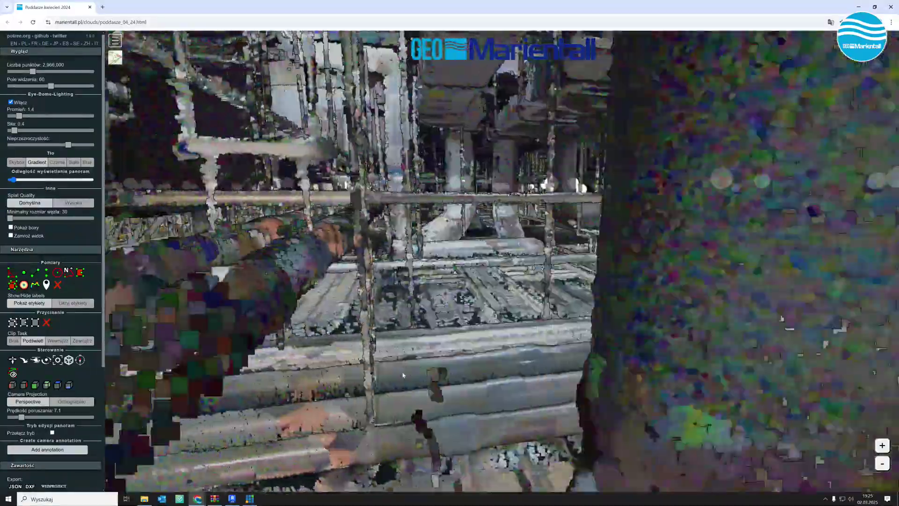
pyautogui.scroll(3, 389, 376)
pyautogui.scroll(3, 389, 377)
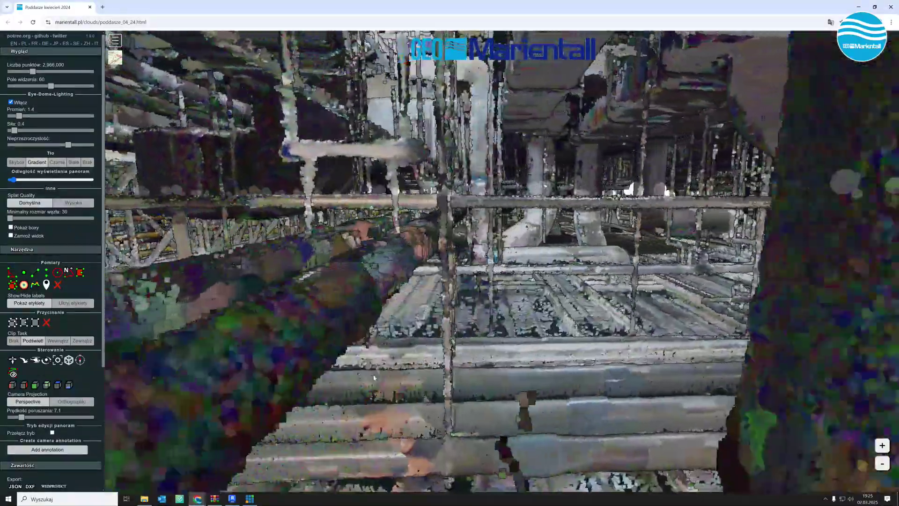
pyautogui.scroll(3, 382, 377)
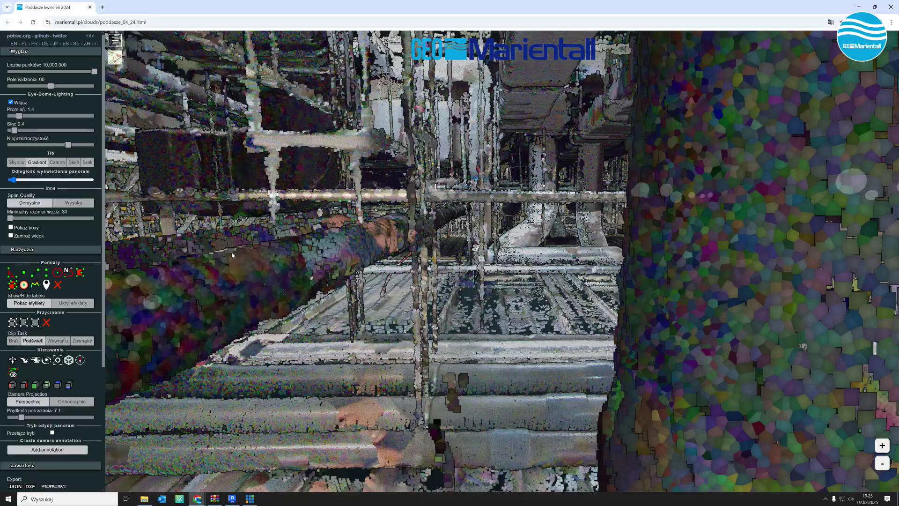
pyautogui.scroll(3, 696, 360)
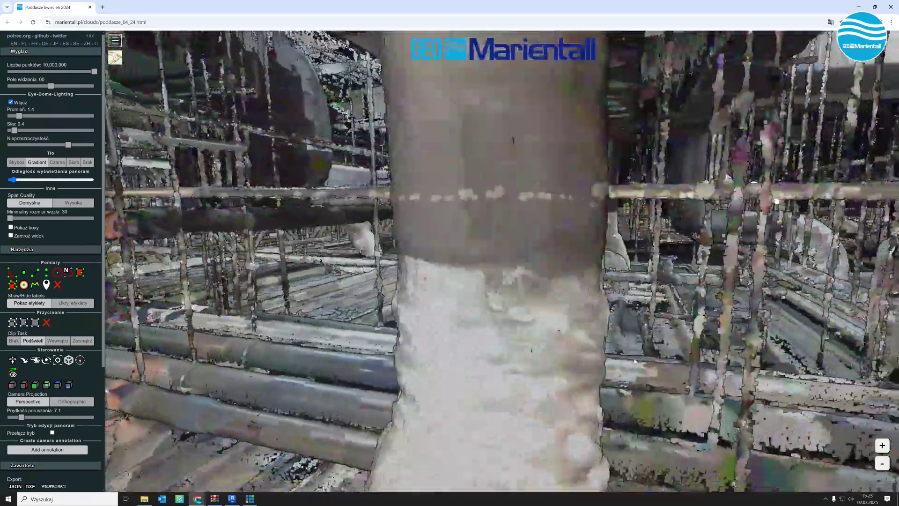
pyautogui.scroll(2, 688, 369)
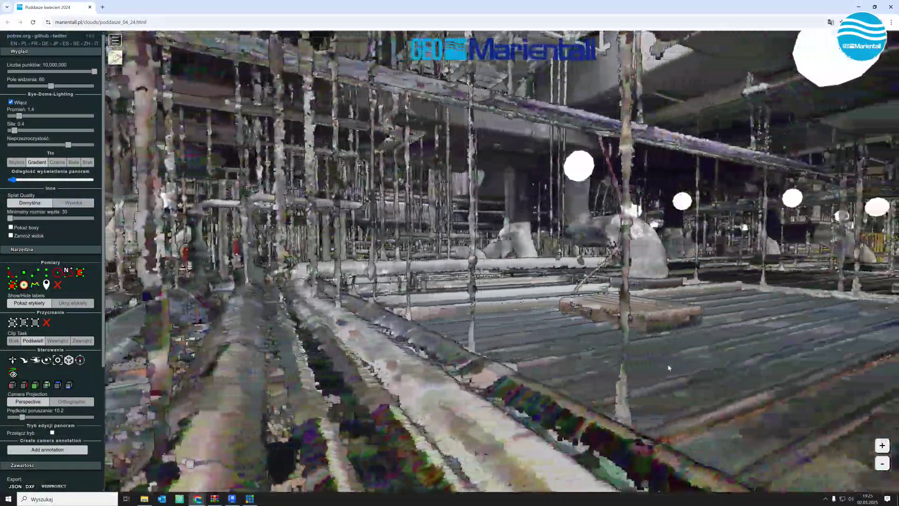
pyautogui.moveTo(701, 367); pyautogui.dragTo(235, 359)
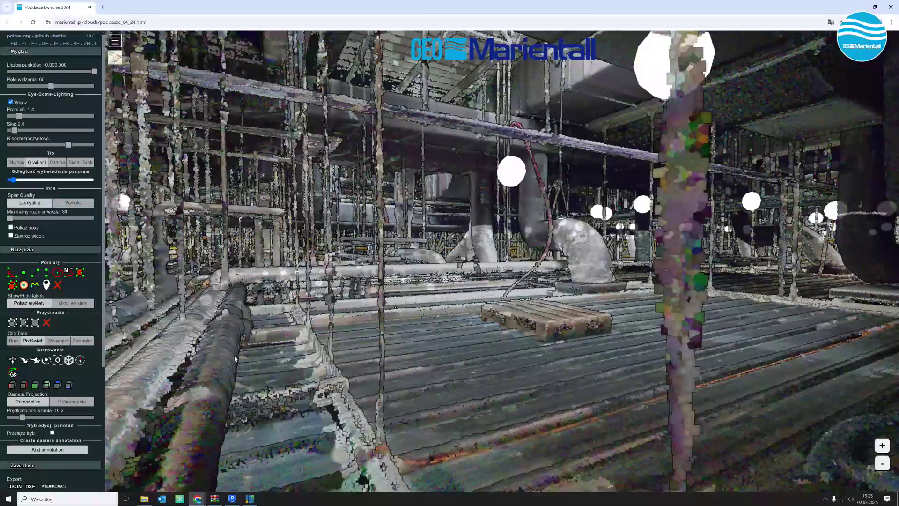
# Set splat quality to Wysoka and swing the camera past the pallet toward the large pipe.
pyautogui.click(80, 203)
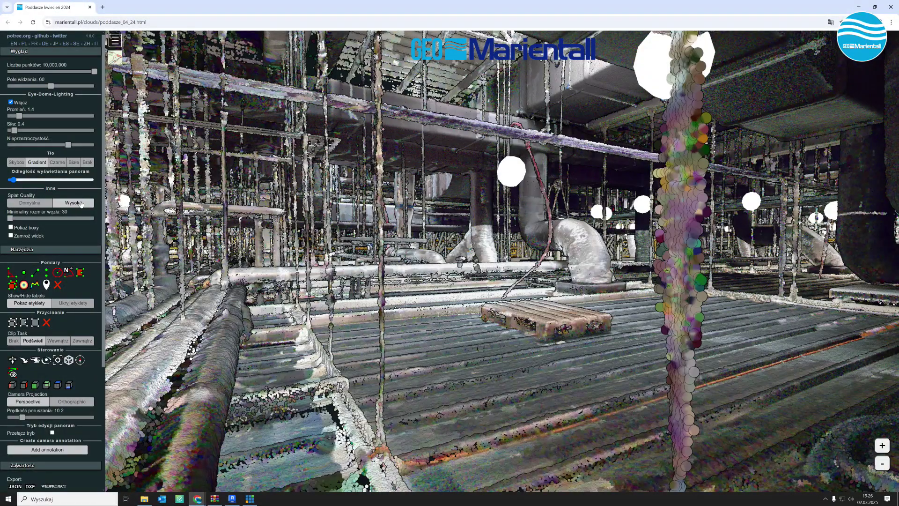
pyautogui.moveTo(488, 346)
pyautogui.mouseDown()
pyautogui.moveTo(443, 321)
pyautogui.moveTo(505, 320)
pyautogui.mouseUp()
pyautogui.moveTo(507, 317)
pyautogui.mouseDown()
pyautogui.moveTo(568, 312)
pyautogui.moveTo(640, 289)
pyautogui.mouseUp()
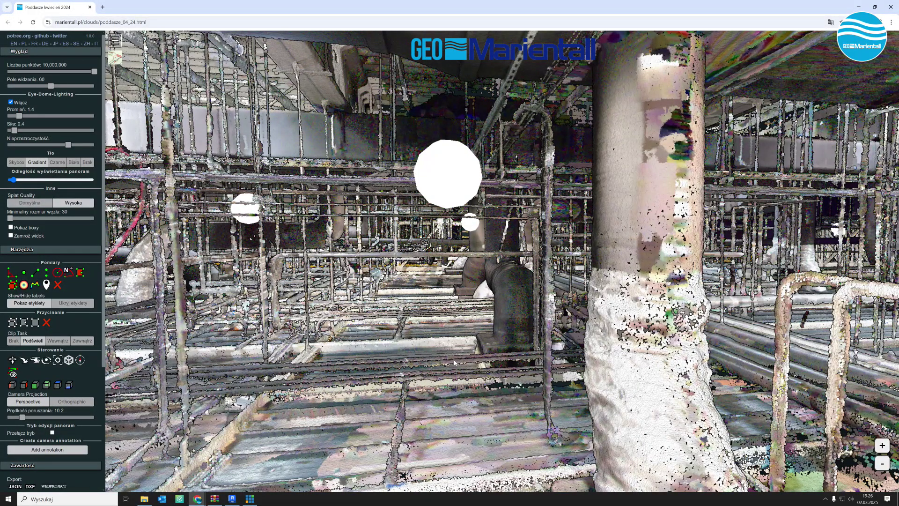
# Fly forward through the attic toward the silver pipe.
pyautogui.scroll(2, 341, 397)
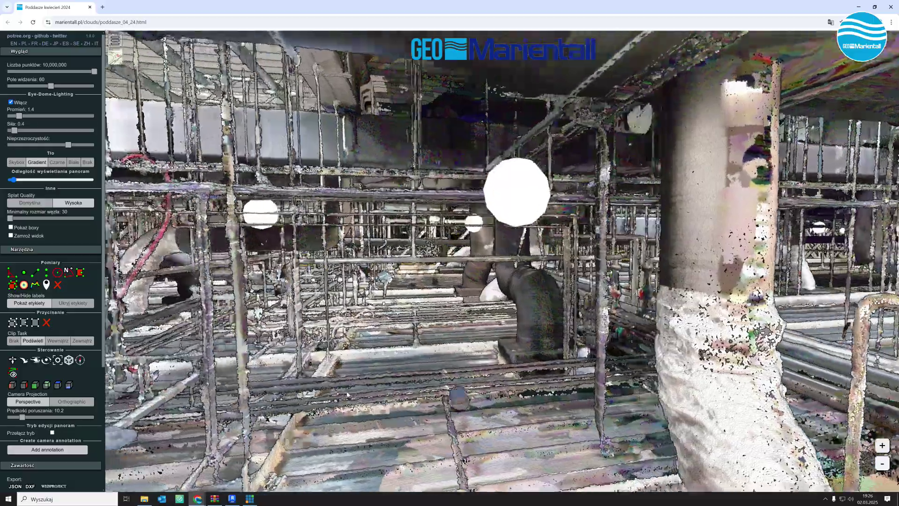
pyautogui.scroll(2, 346, 394)
pyautogui.scroll(2, 352, 392)
pyautogui.scroll(1, 359, 389)
pyautogui.scroll(2, 358, 390)
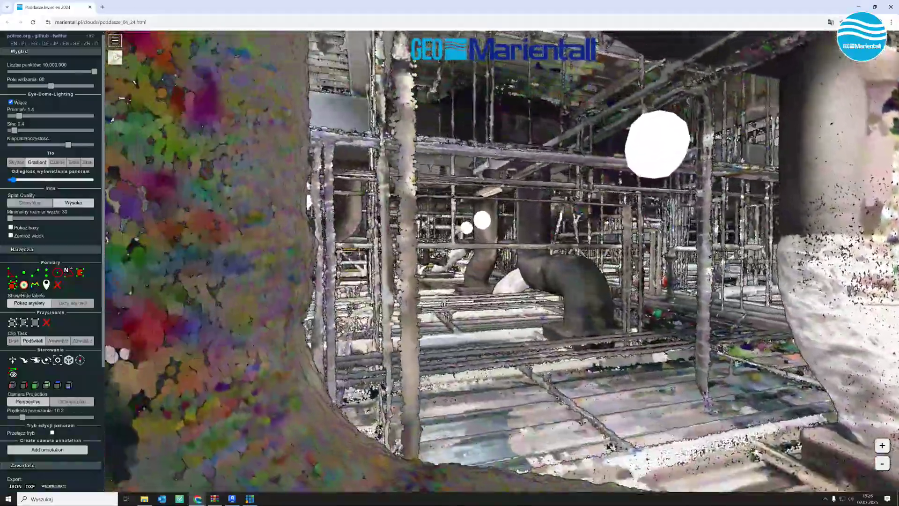
pyautogui.scroll(3, 358, 390)
pyautogui.scroll(2, 429, 390)
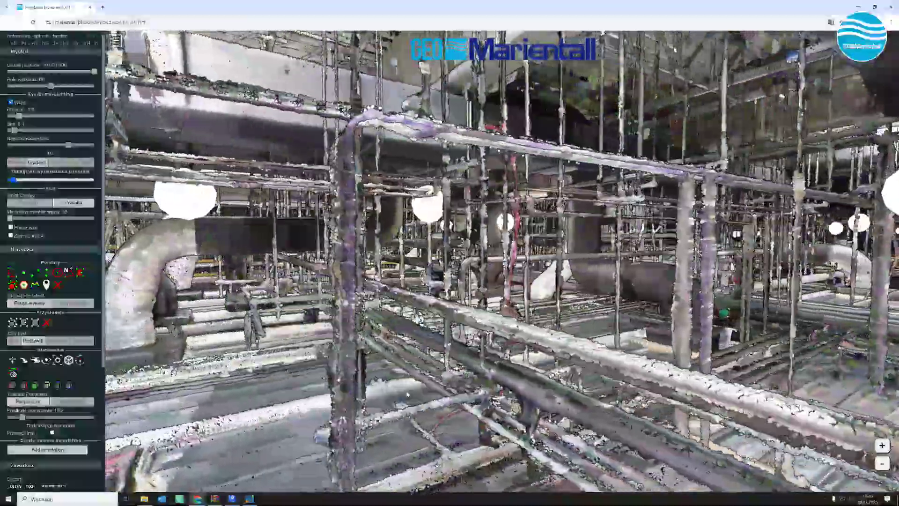
pyautogui.scroll(2, 430, 390)
pyautogui.scroll(2, 430, 390)
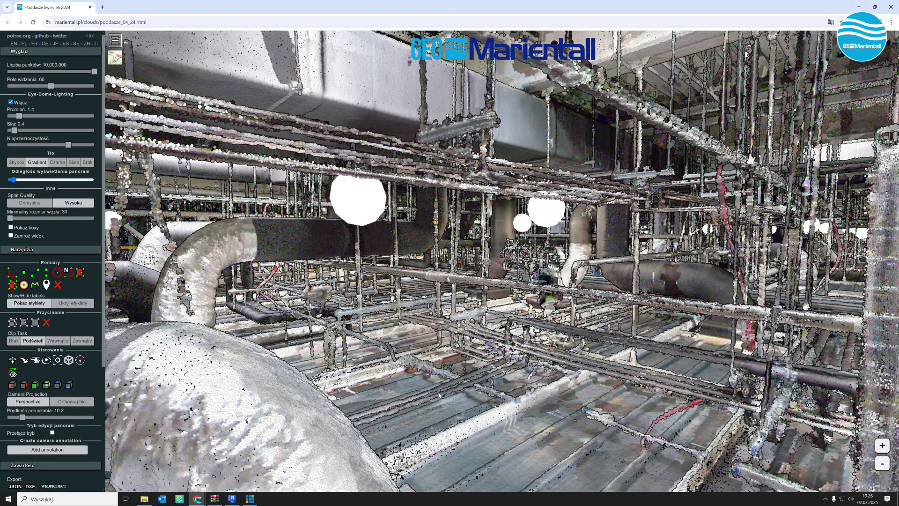
pyautogui.scroll(2, 366, 390)
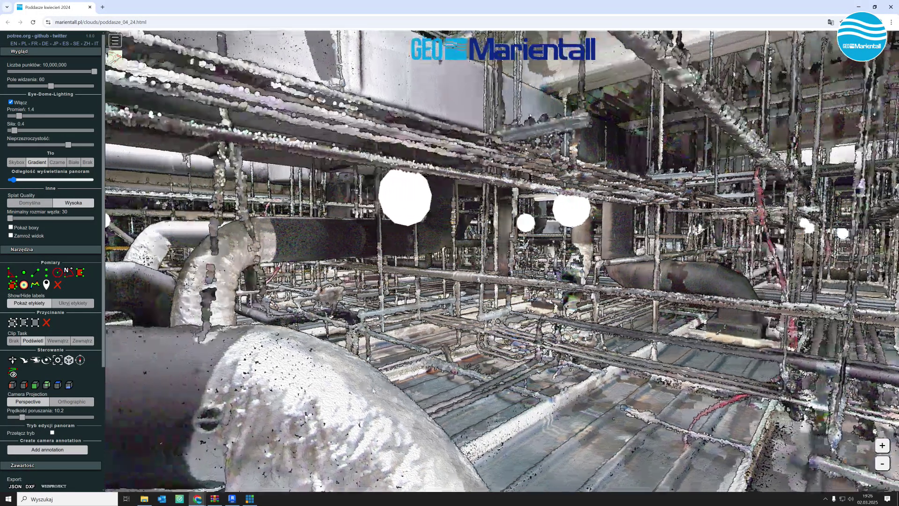
pyautogui.scroll(2, 388, 390)
pyautogui.scroll(2, 411, 389)
pyautogui.scroll(2, 432, 388)
pyautogui.scroll(2, 436, 388)
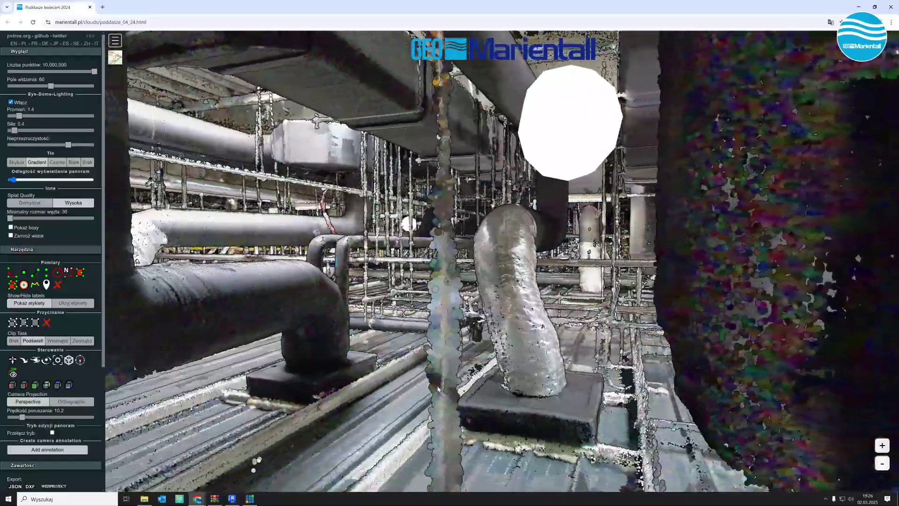
pyautogui.scroll(2, 439, 388)
pyautogui.scroll(2, 442, 386)
pyautogui.scroll(2, 445, 388)
pyautogui.scroll(2, 449, 389)
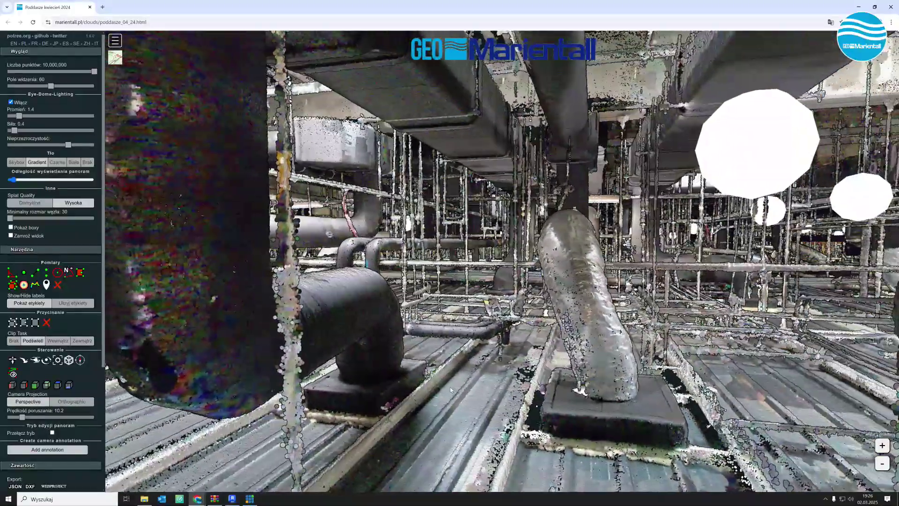
pyautogui.scroll(2, 449, 389)
pyautogui.scroll(2, 450, 390)
pyautogui.scroll(1, 450, 389)
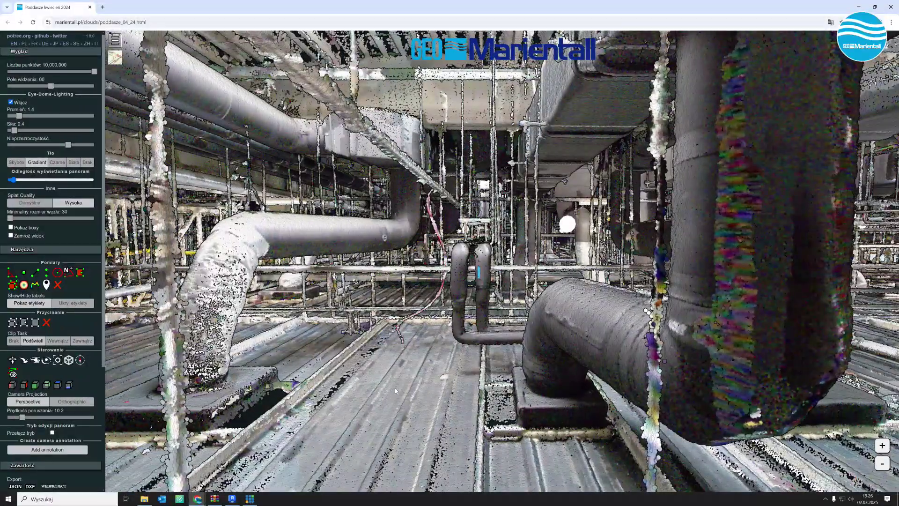
# Centre and orbit the silver pipe base, then fly in closer to it.
pyautogui.moveTo(395, 390); pyautogui.dragTo(439, 389)
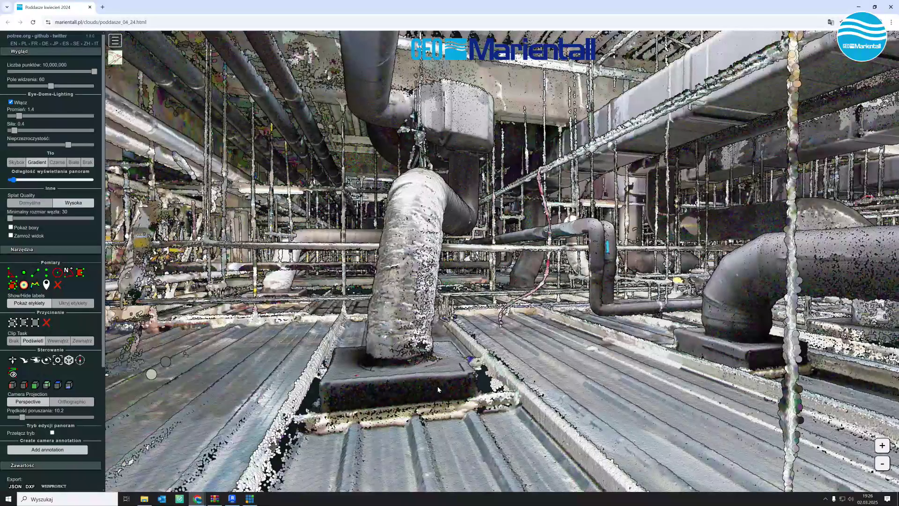
pyautogui.scroll(1, 438, 389)
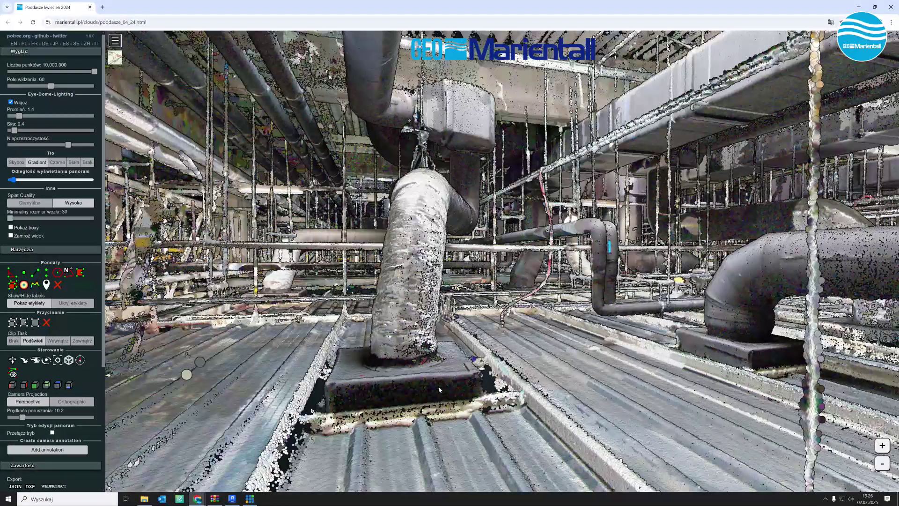
pyautogui.scroll(1, 439, 390)
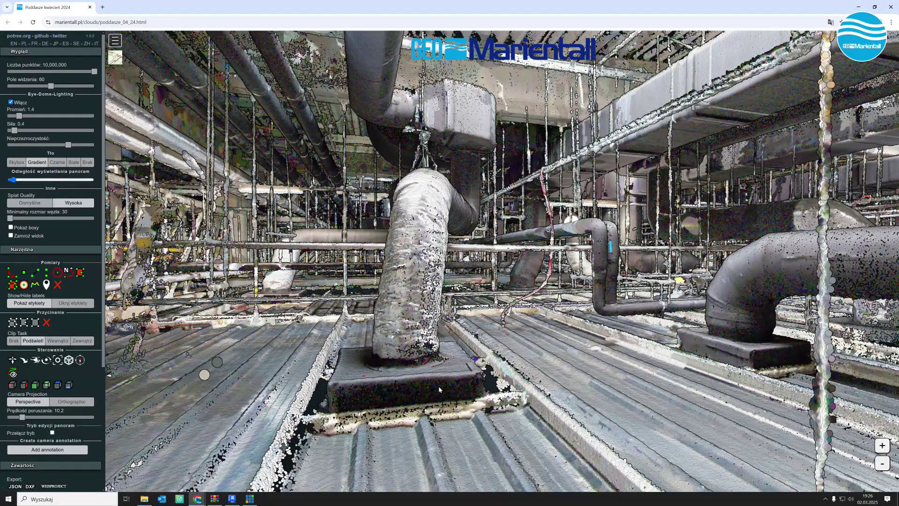
pyautogui.scroll(1, 439, 389)
pyautogui.scroll(1, 445, 391)
pyautogui.moveTo(445, 391); pyautogui.dragTo(423, 387)
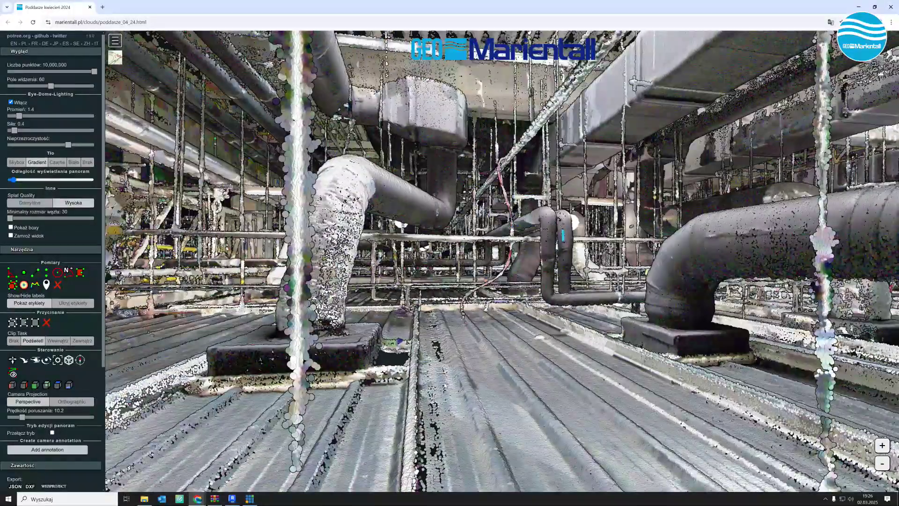
pyautogui.doubleClick(459, 386)
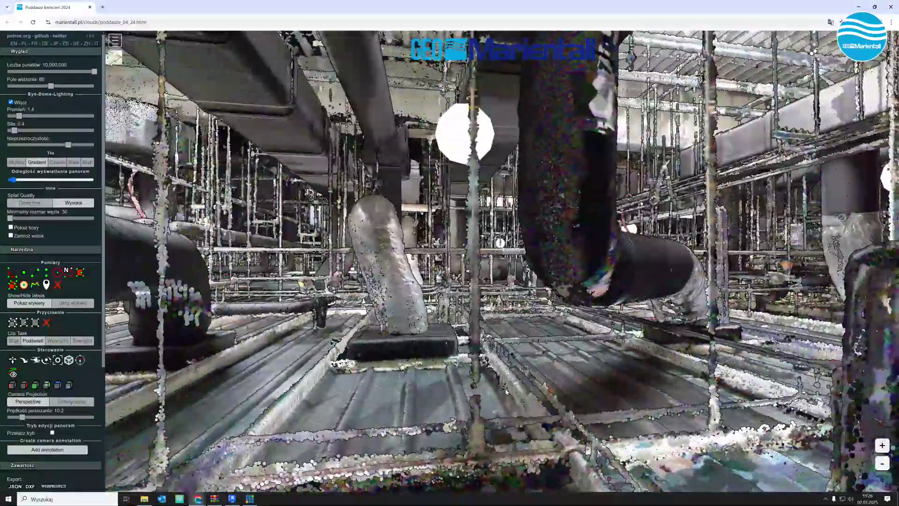
# Orbit to a close view of the dark pipe and switch splat quality back to Domyślna.
pyautogui.moveTo(579, 389); pyautogui.dragTo(355, 392)
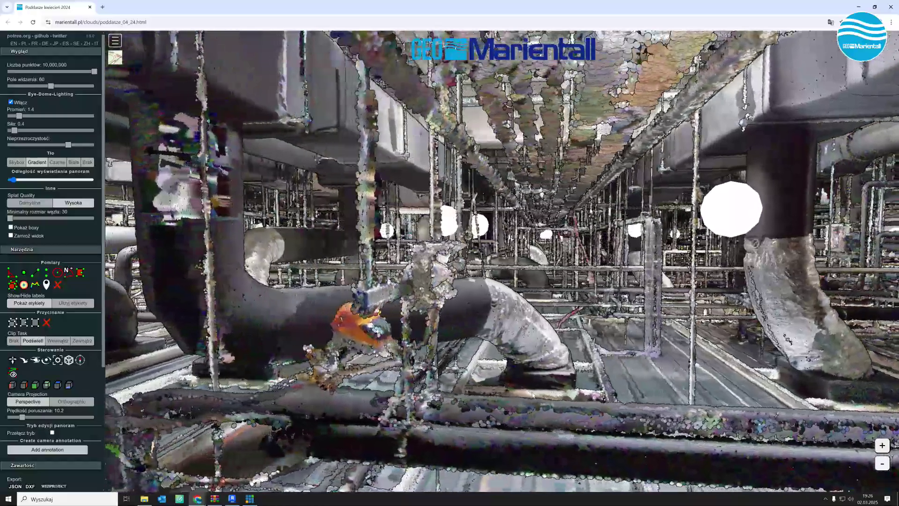
pyautogui.moveTo(354, 392); pyautogui.dragTo(554, 396)
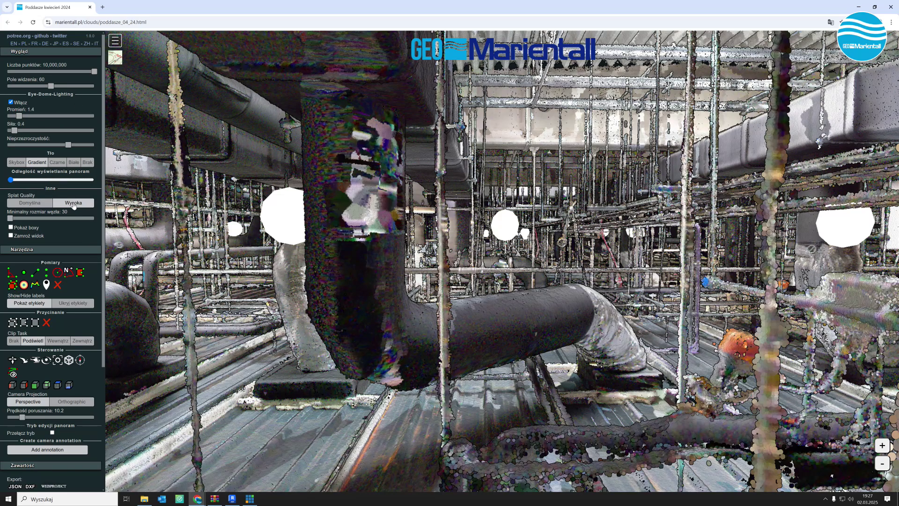
pyautogui.click(38, 203)
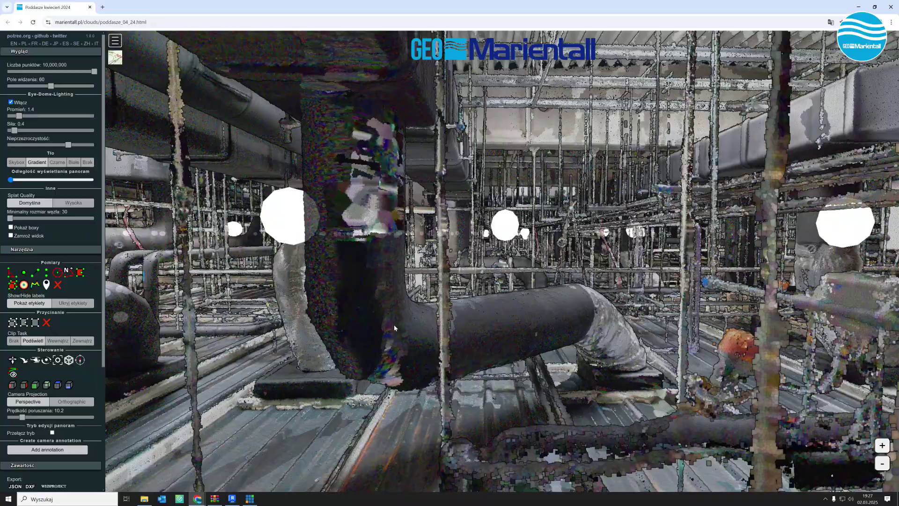
# Fly to a deck-level close-up of the long floor pipe among the railing frames.
pyautogui.doubleClick(394, 325)
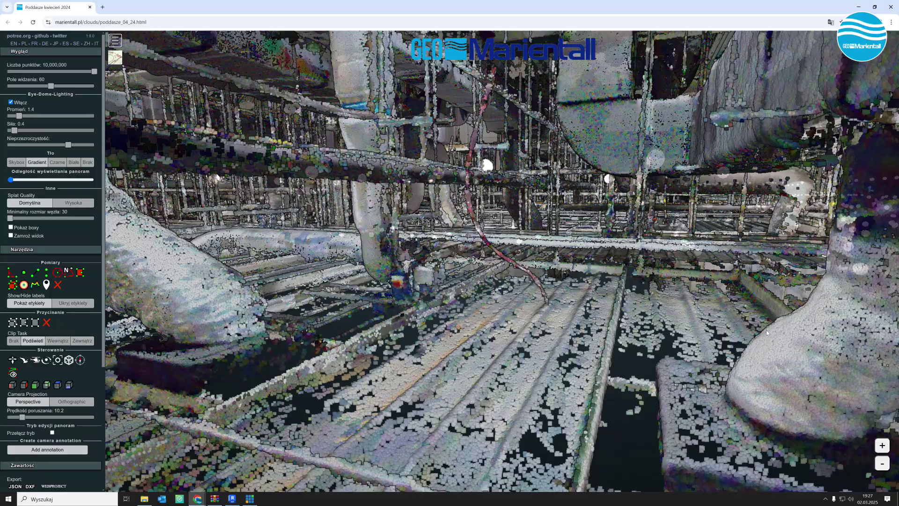
pyautogui.moveTo(740, 321); pyautogui.dragTo(642, 291)
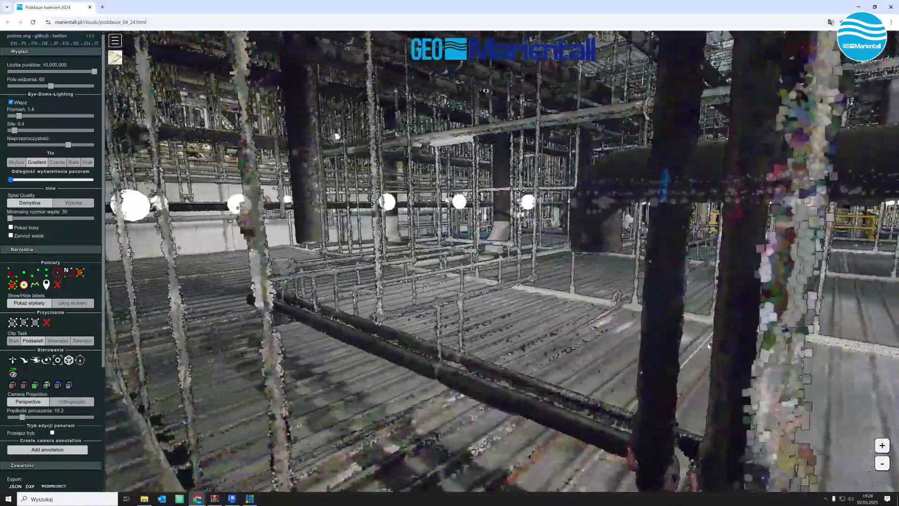
# Open the OpenStreetMap minimap, zoom it out and back in, and centre the building's points.
pyautogui.click(116, 61)
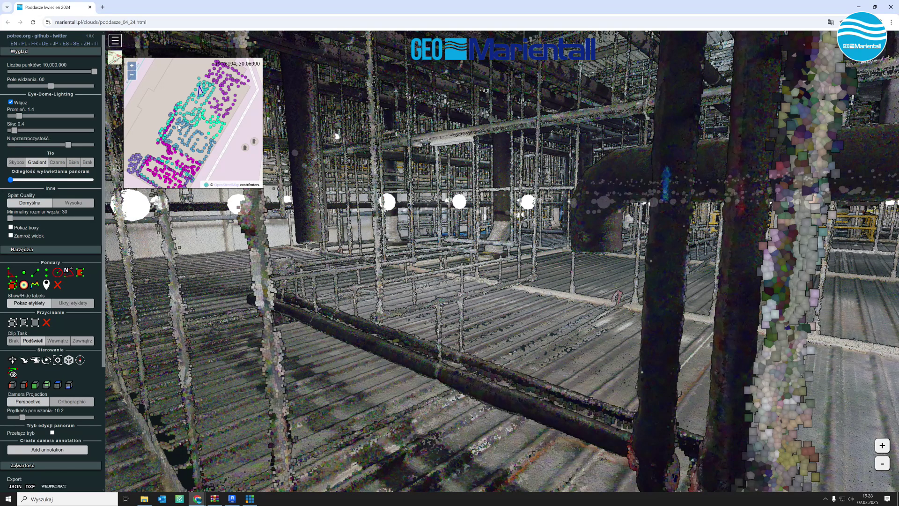
pyautogui.scroll(-2, 207, 144)
pyautogui.scroll(-2, 208, 144)
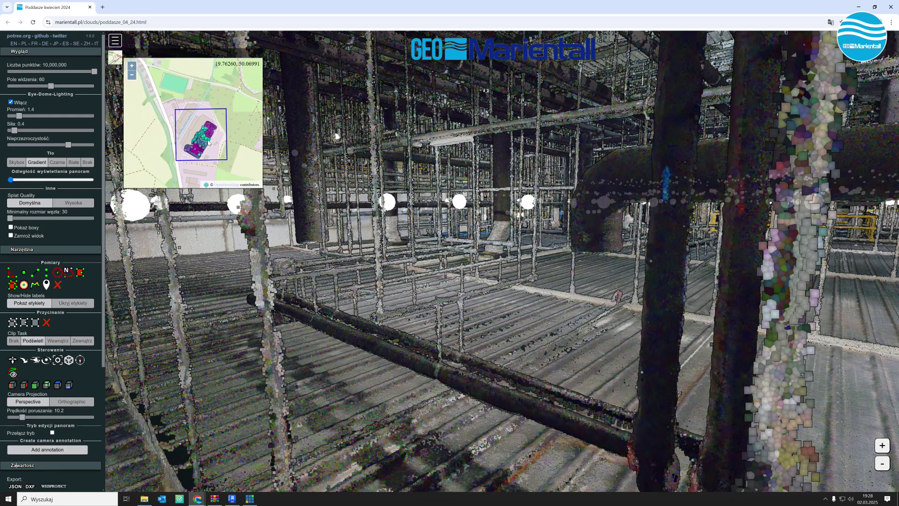
pyautogui.scroll(-1, 210, 145)
pyautogui.scroll(-1, 212, 145)
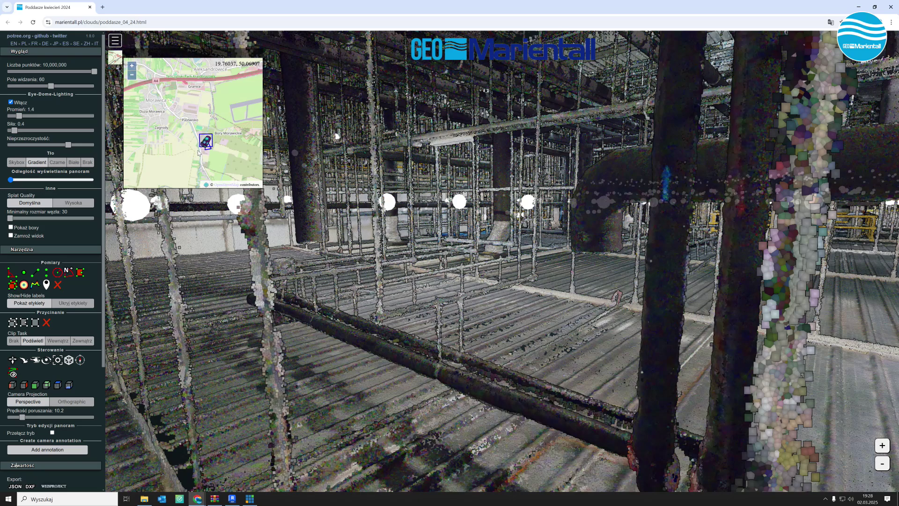
pyautogui.scroll(2, 215, 143)
pyautogui.scroll(1, 210, 141)
pyautogui.scroll(2, 204, 140)
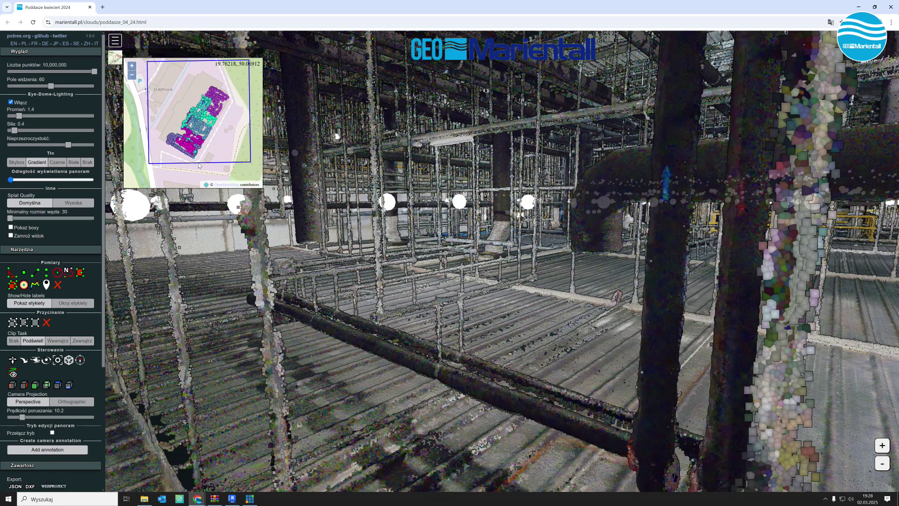
pyautogui.scroll(1, 200, 139)
pyautogui.moveTo(200, 139); pyautogui.dragTo(189, 158)
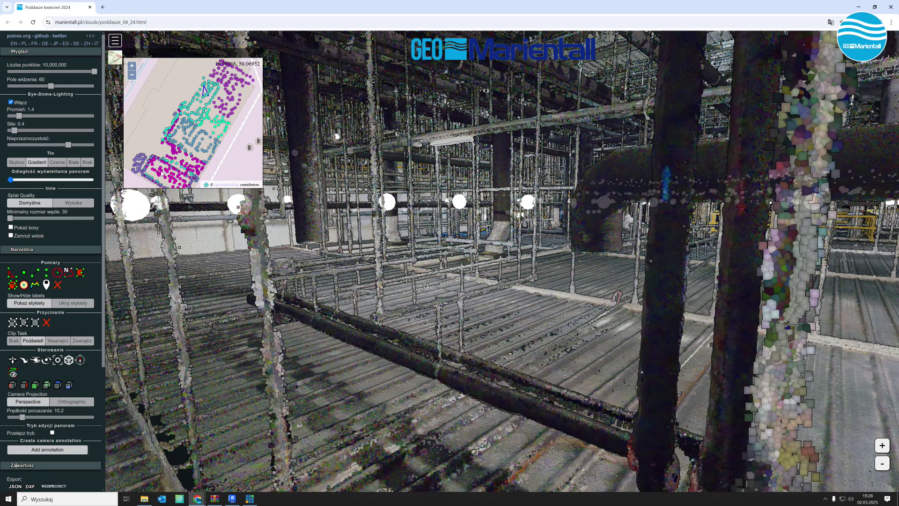
# Fly into the scaffolding down to the attic decking beside a panorama sphere, zooming the minimap in.
pyautogui.doubleClick(341, 265)
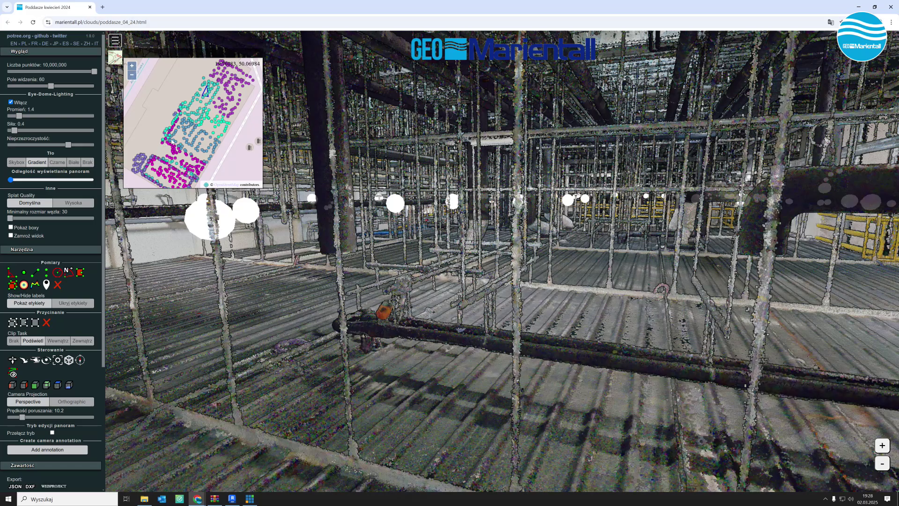
pyautogui.doubleClick(525, 280)
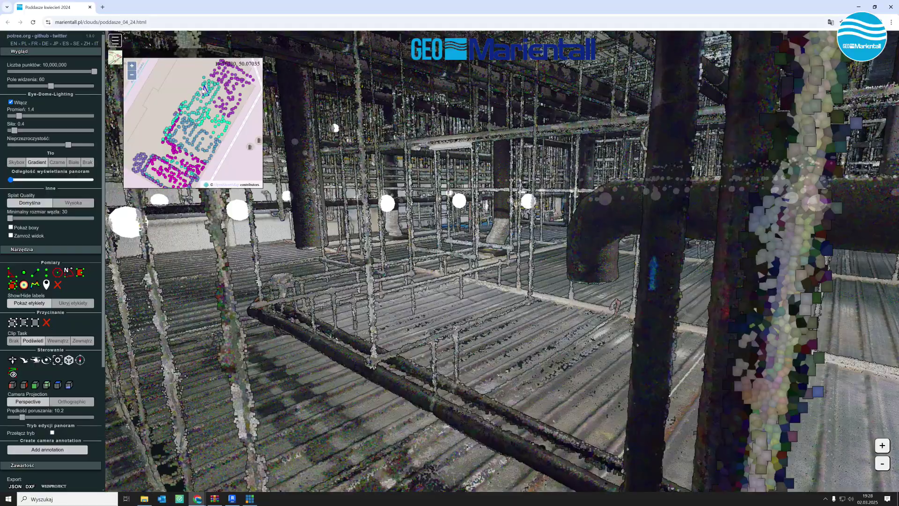
pyautogui.moveTo(493, 262)
pyautogui.mouseDown()
pyautogui.moveTo(254, 241)
pyautogui.moveTo(433, 273)
pyautogui.mouseUp()
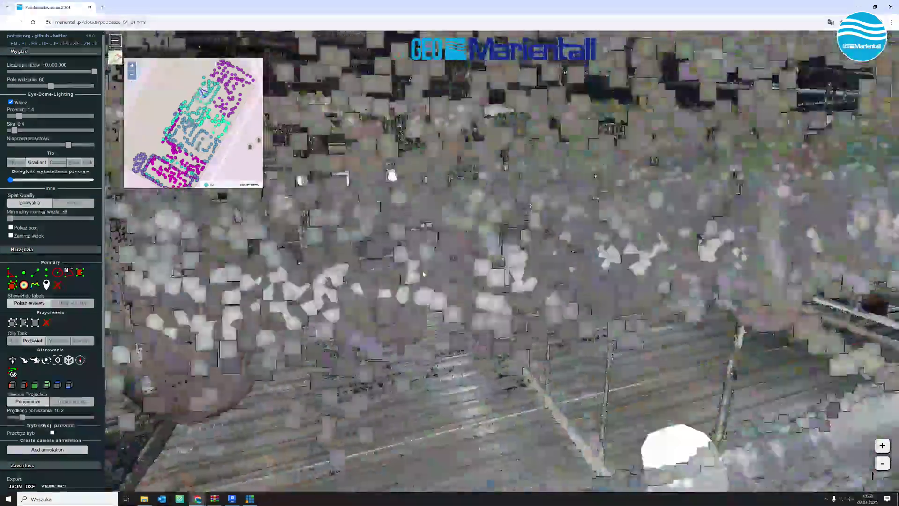
pyautogui.scroll(3, 433, 273)
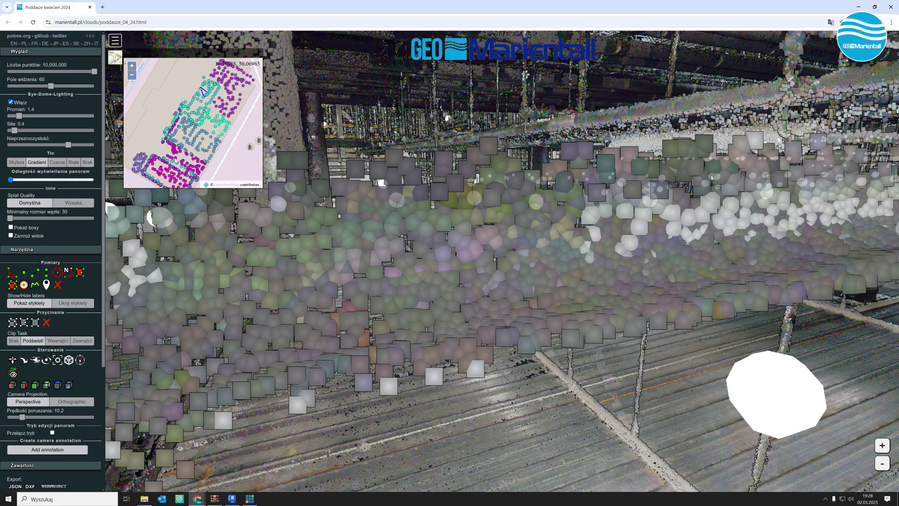
pyautogui.scroll(1, 173, 177)
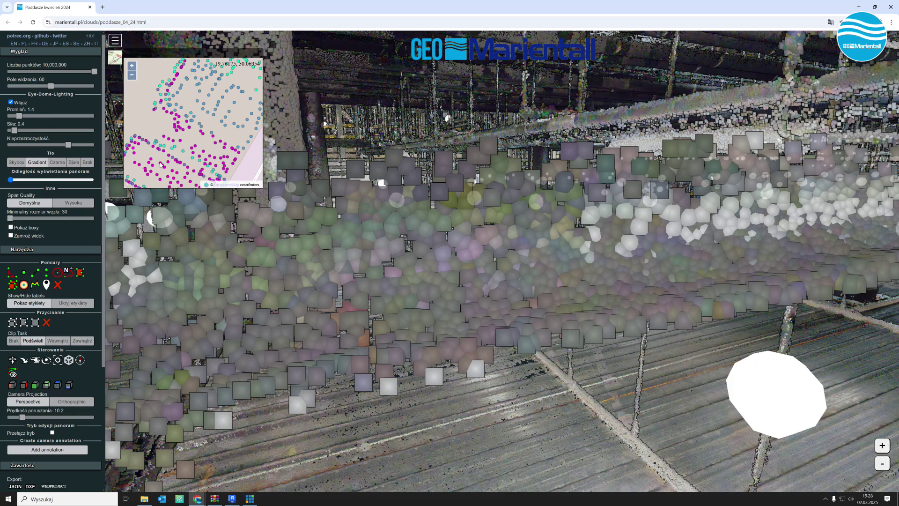
# Open the nearby panorama photo and turn it toward the silver insulated duct.
pyautogui.click(160, 164)
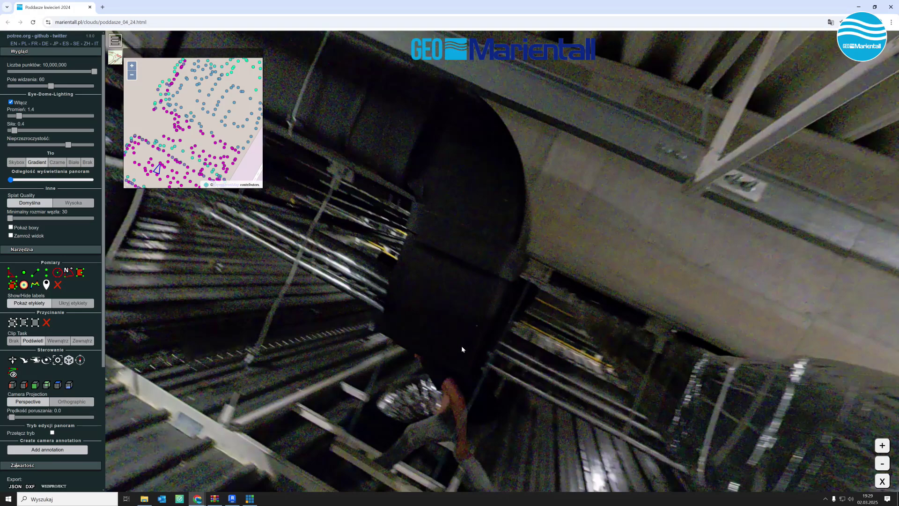
pyautogui.moveTo(462, 349); pyautogui.dragTo(729, 408)
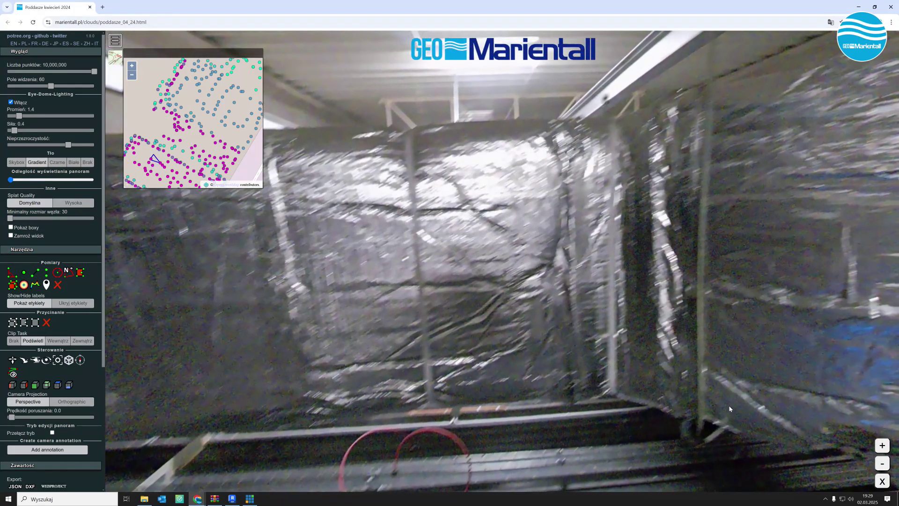
pyautogui.scroll(1, 168, 140)
# Load a second panorama, look at the ceiling and foil-wrapped pipe, then close it.
pyautogui.click(170, 141)
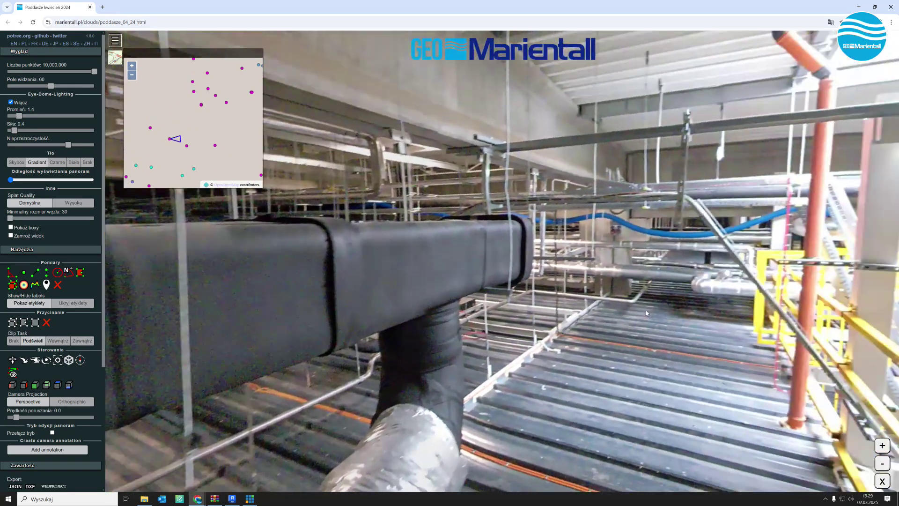
pyautogui.moveTo(646, 313); pyautogui.dragTo(281, 310)
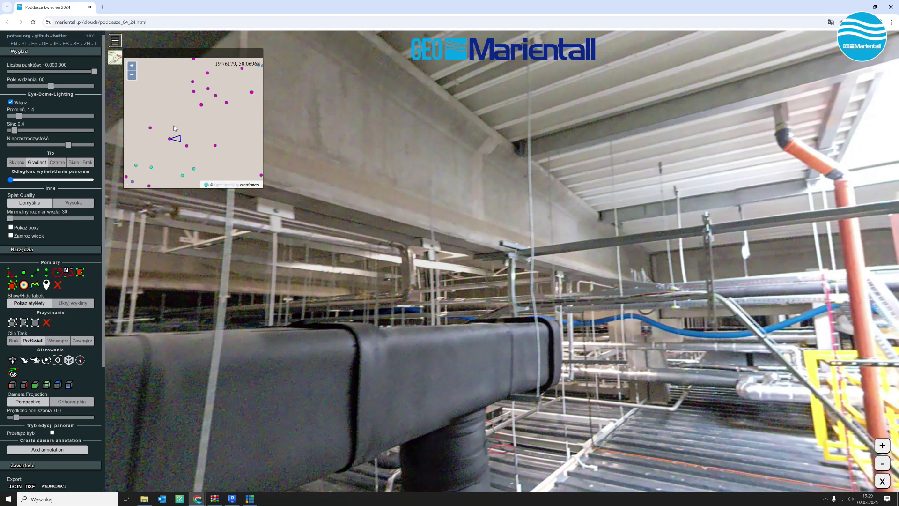
pyautogui.scroll(-3, 170, 151)
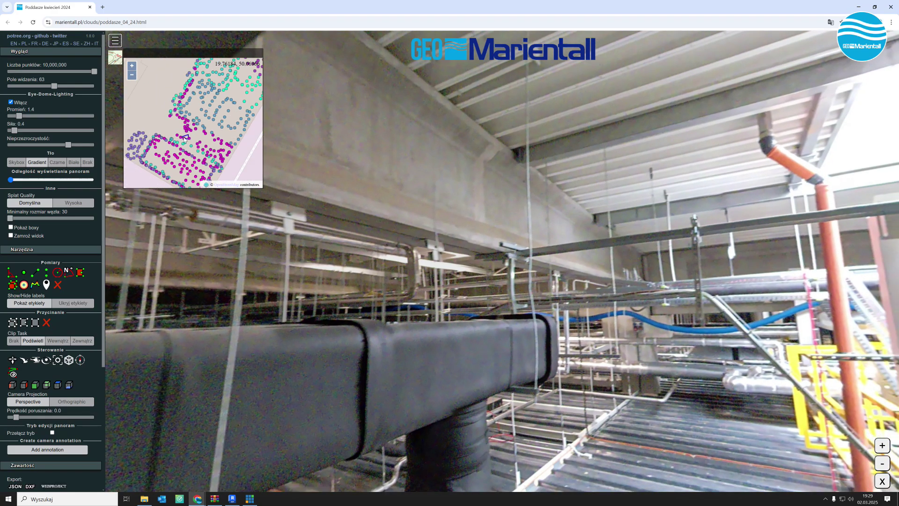
pyautogui.moveTo(690, 350)
pyautogui.mouseDown()
pyautogui.moveTo(418, 349)
pyautogui.moveTo(201, 408)
pyautogui.moveTo(199, 424)
pyautogui.mouseUp()
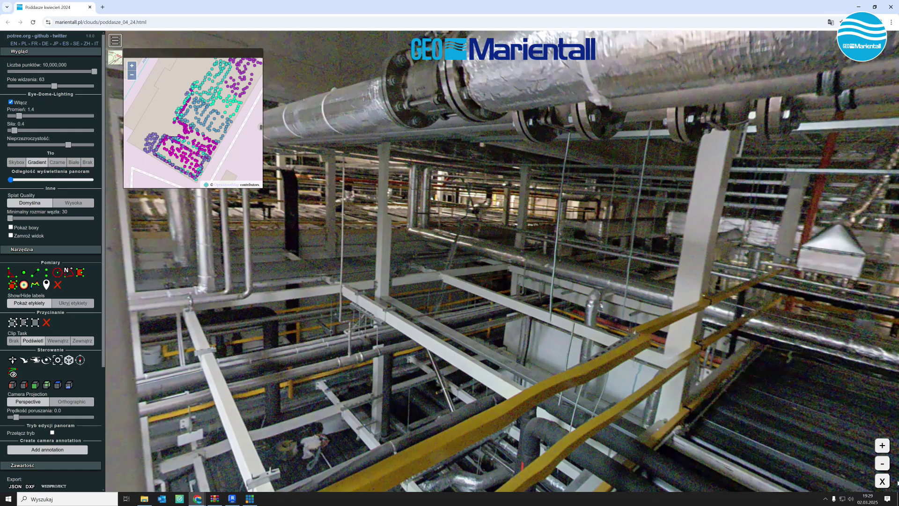
pyautogui.click(883, 482)
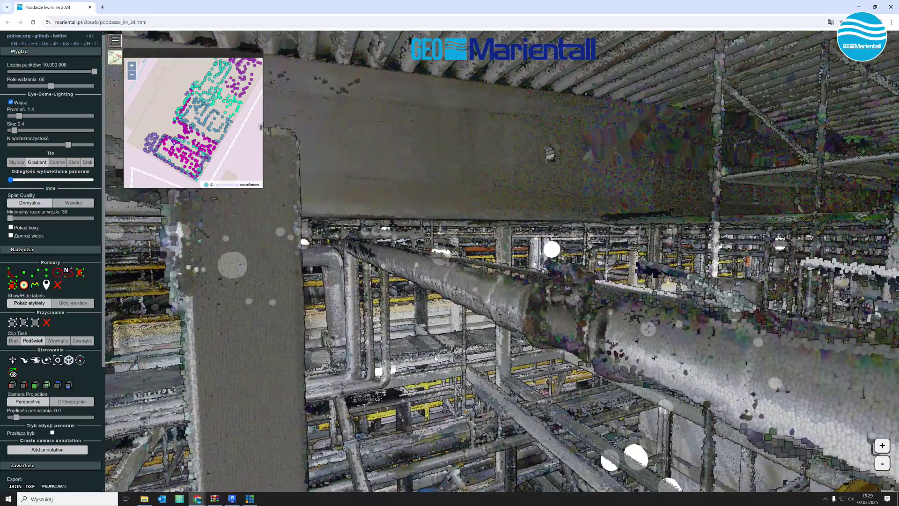
# Hide the minimap, zoom out to the whole attic roof, then switch to Revit.
pyautogui.moveTo(429, 341)
pyautogui.mouseDown()
pyautogui.moveTo(357, 390)
pyautogui.moveTo(733, 407)
pyautogui.moveTo(564, 390)
pyautogui.moveTo(541, 413)
pyautogui.moveTo(441, 392)
pyautogui.mouseUp()
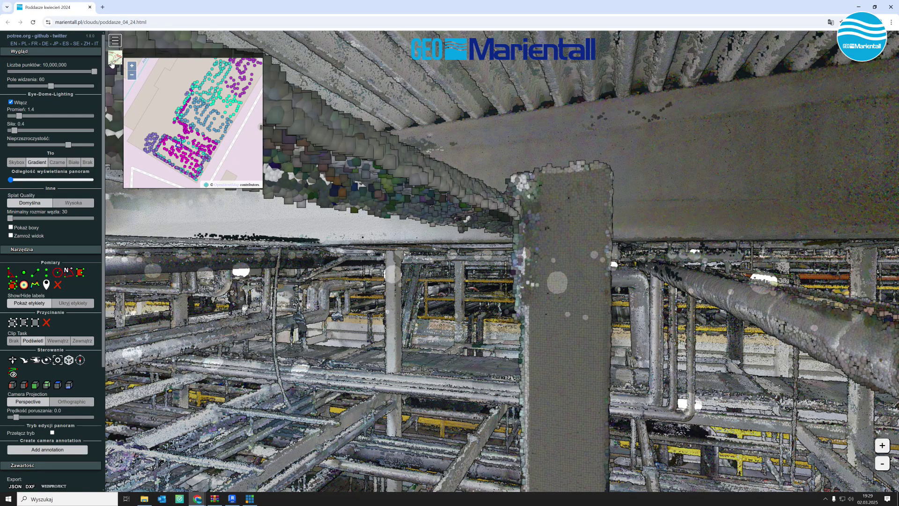
pyautogui.click(115, 57)
pyautogui.scroll(5, 374, 396)
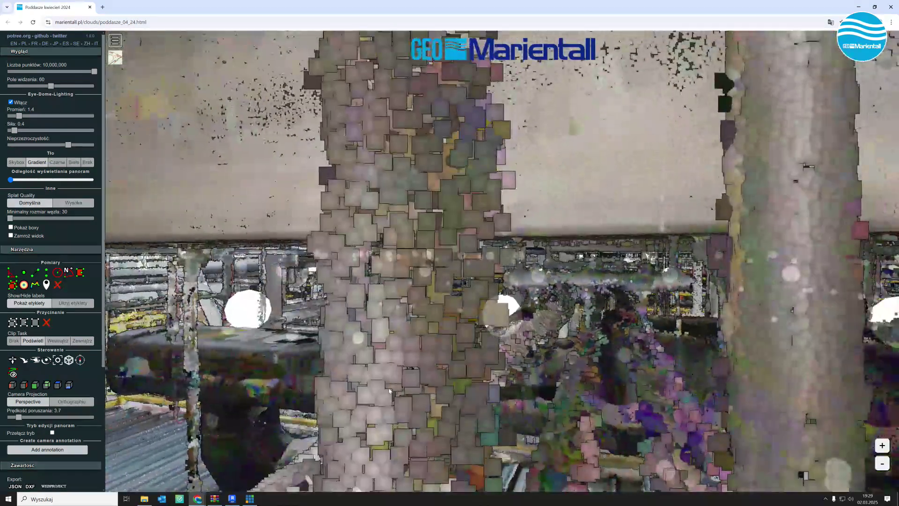
pyautogui.scroll(3, 489, 379)
pyautogui.scroll(3, 489, 378)
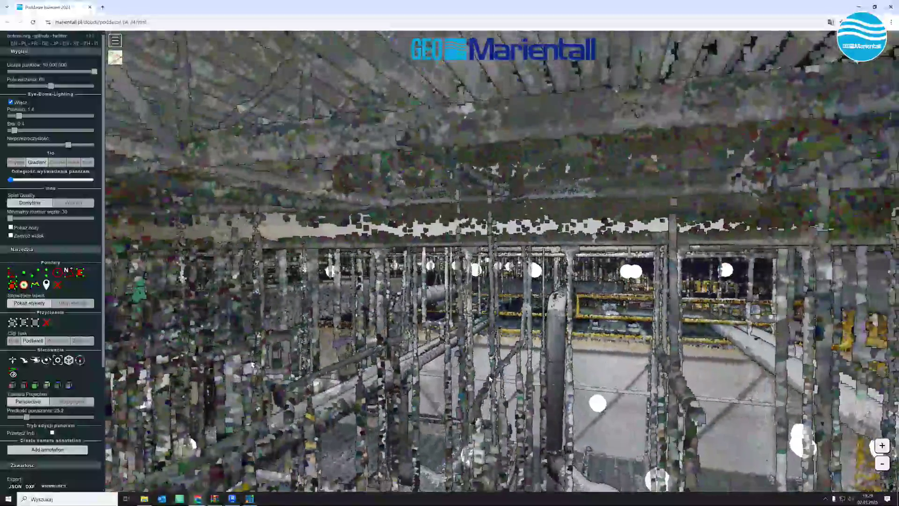
pyautogui.scroll(-6, 426, 423)
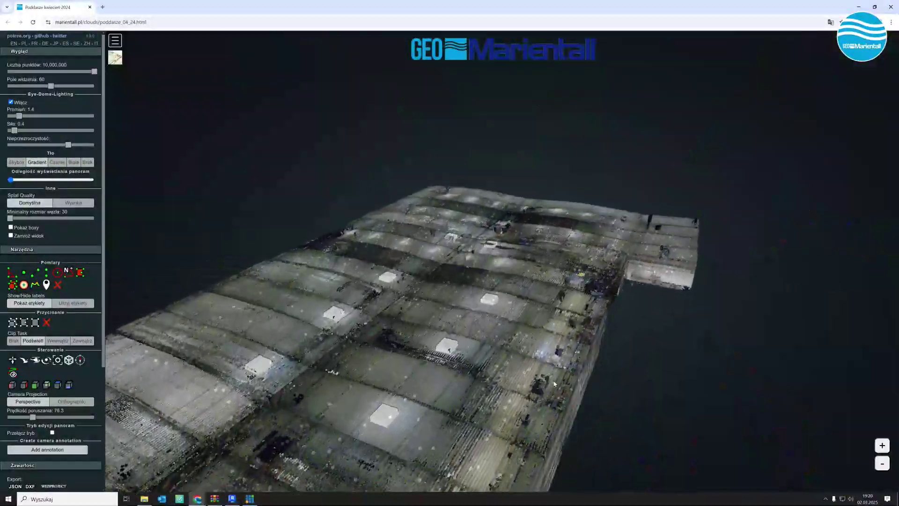
pyautogui.scroll(2, 426, 422)
pyautogui.scroll(2, 442, 323)
pyautogui.scroll(2, 443, 323)
pyautogui.scroll(1, 443, 323)
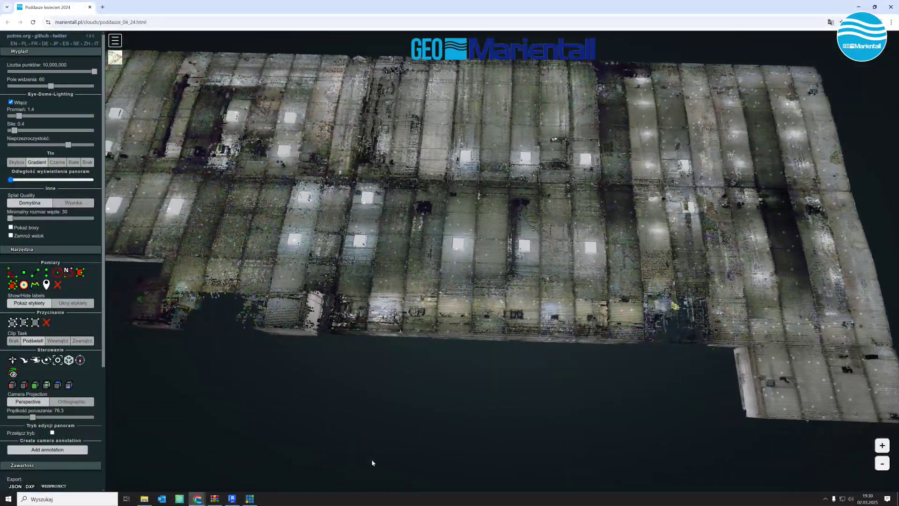
pyautogui.click(233, 500)
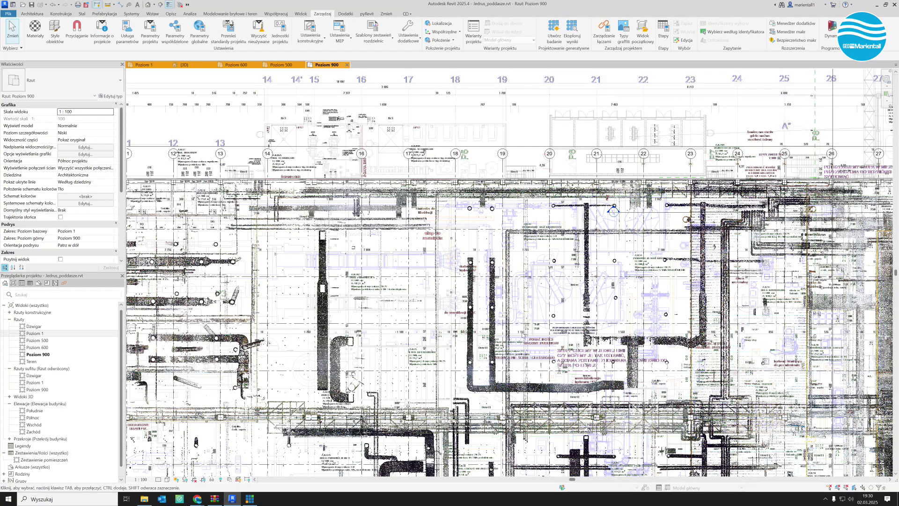
pyautogui.moveTo(280, 64)
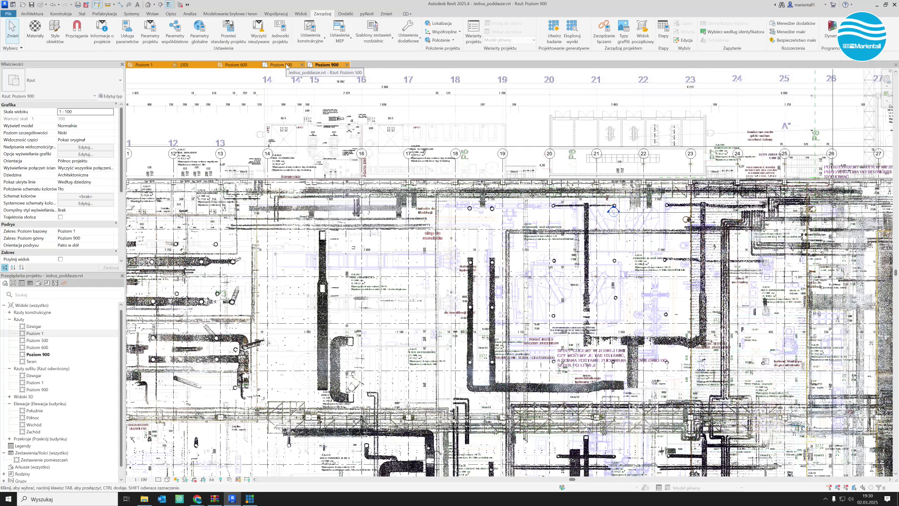
# Compare the Poziom 500 and 600 floor plans, then return to Poziom 900.
pyautogui.click(287, 65)
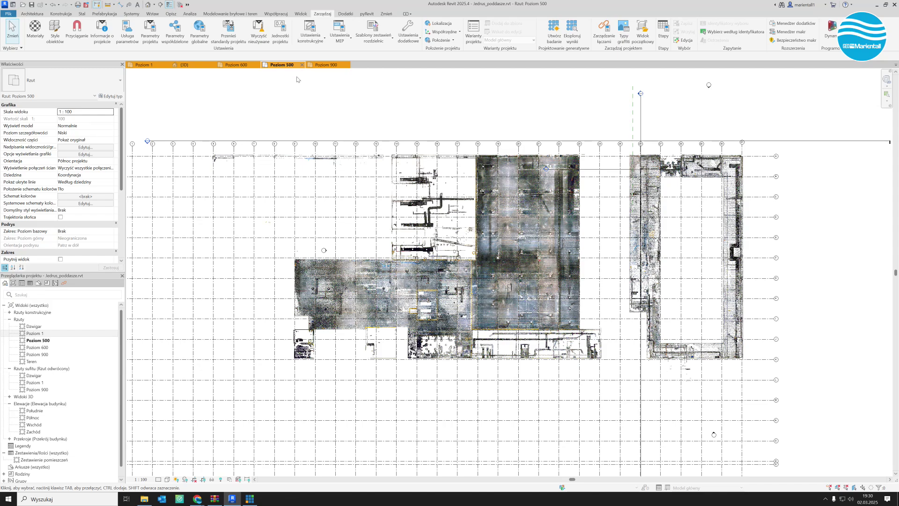
pyautogui.click(241, 66)
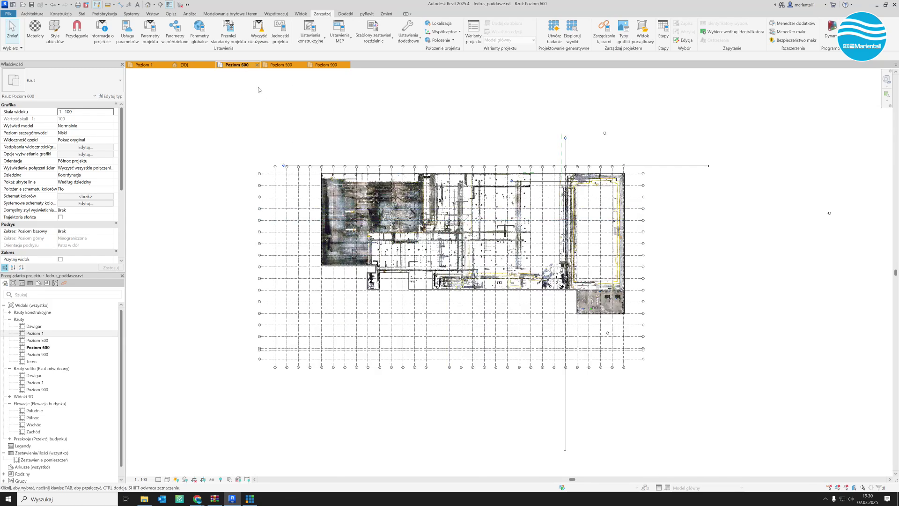
pyautogui.click(328, 65)
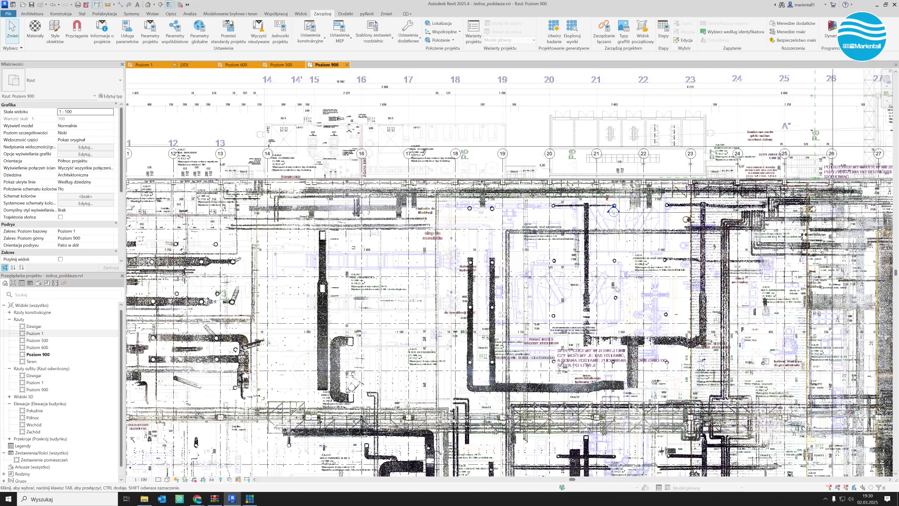
# Zoom and pan Poziom 900 around grids 18–20 and the ductwork, then open Visibility/Graphics (VG).
pyautogui.press('v')
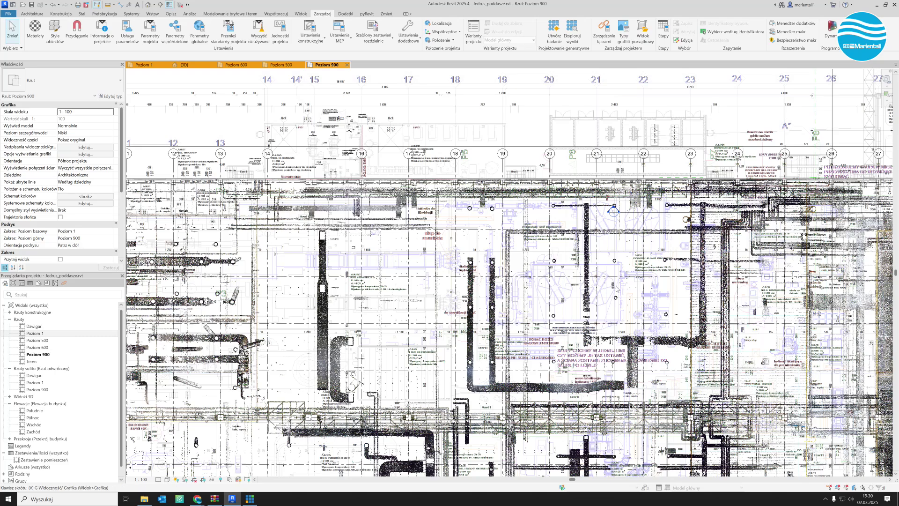
pyautogui.scroll(3, 607, 182)
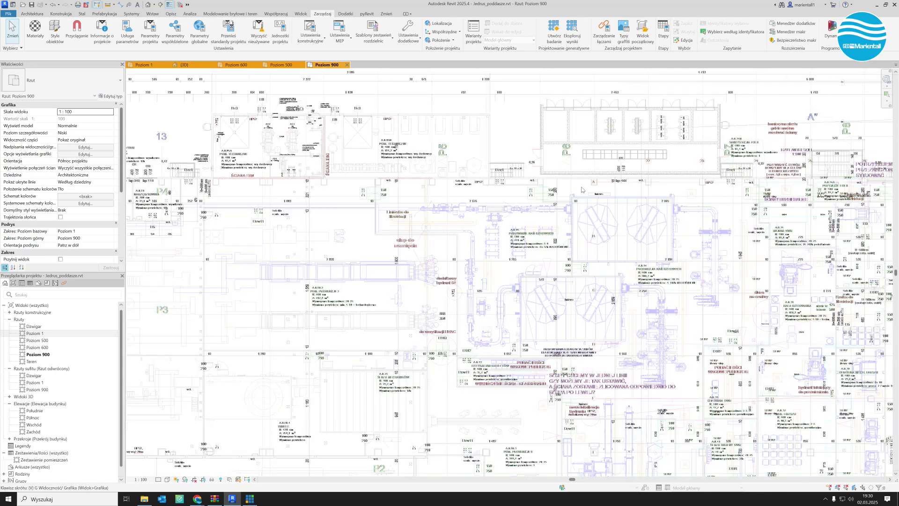
pyautogui.scroll(1, 593, 188)
pyautogui.scroll(1, 595, 188)
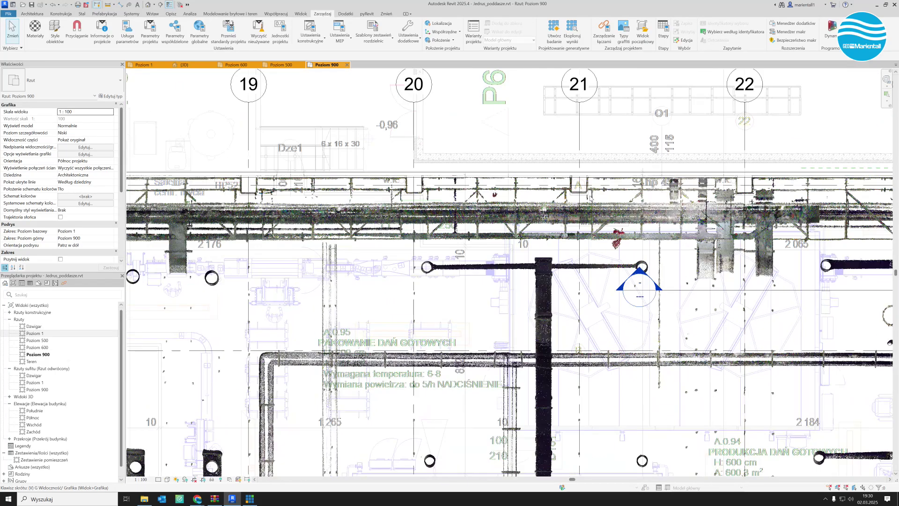
pyautogui.scroll(1, 570, 188)
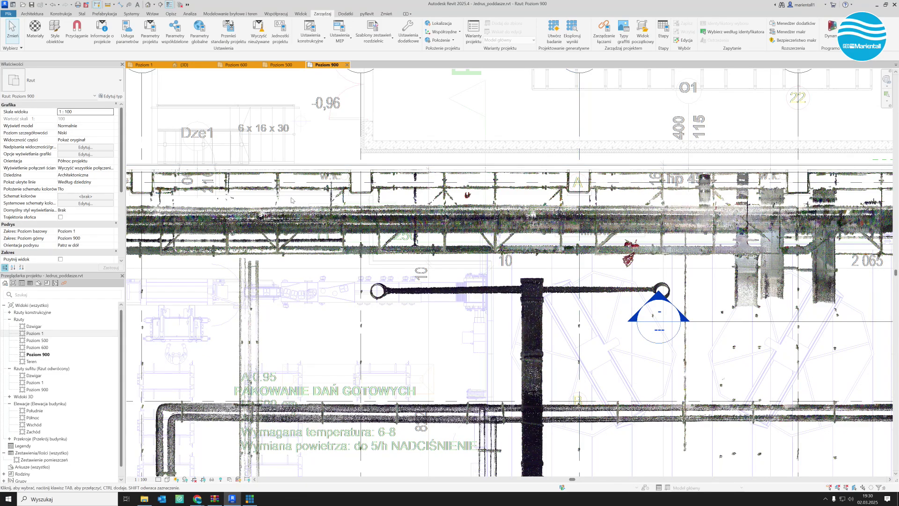
pyautogui.moveTo(399, 205); pyautogui.dragTo(627, 227, button='middle')
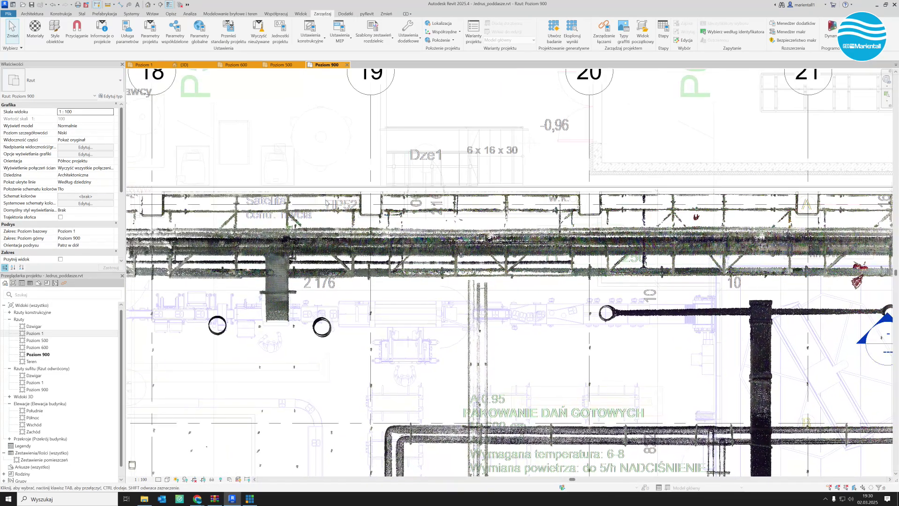
pyautogui.moveTo(402, 374); pyautogui.dragTo(370, 167, button='middle')
pyautogui.moveTo(427, 483); pyautogui.dragTo(497, 399, button='middle')
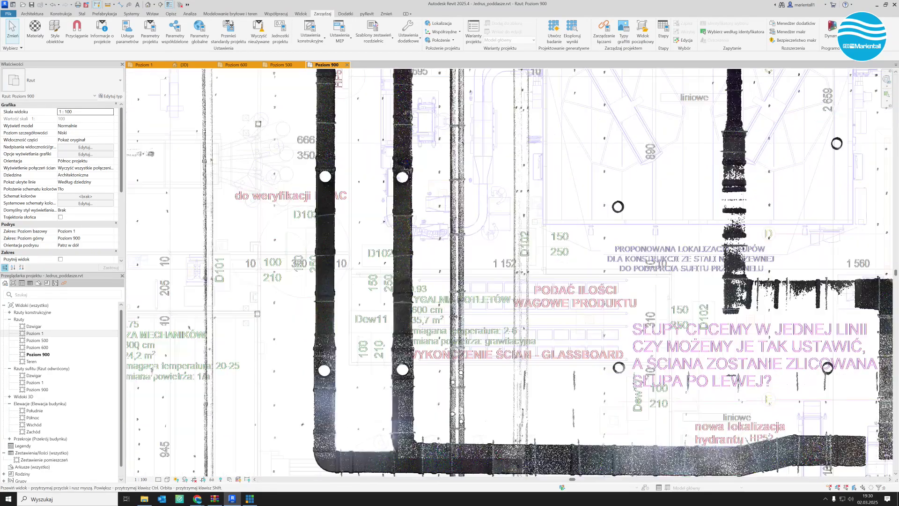
pyautogui.scroll(-2, 497, 398)
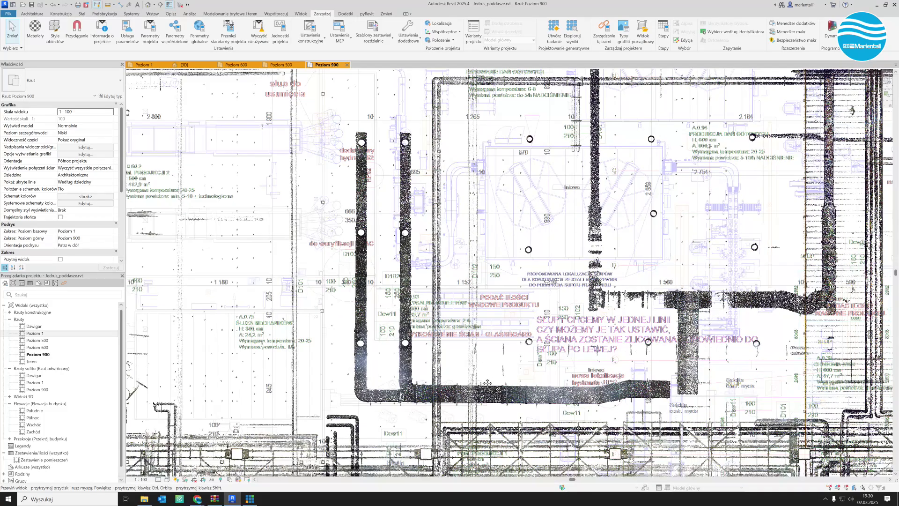
pyautogui.moveTo(497, 399)
pyautogui.mouseDown(button='middle')
pyautogui.moveTo(448, 379)
pyautogui.moveTo(414, 378)
pyautogui.mouseUp(button='middle')
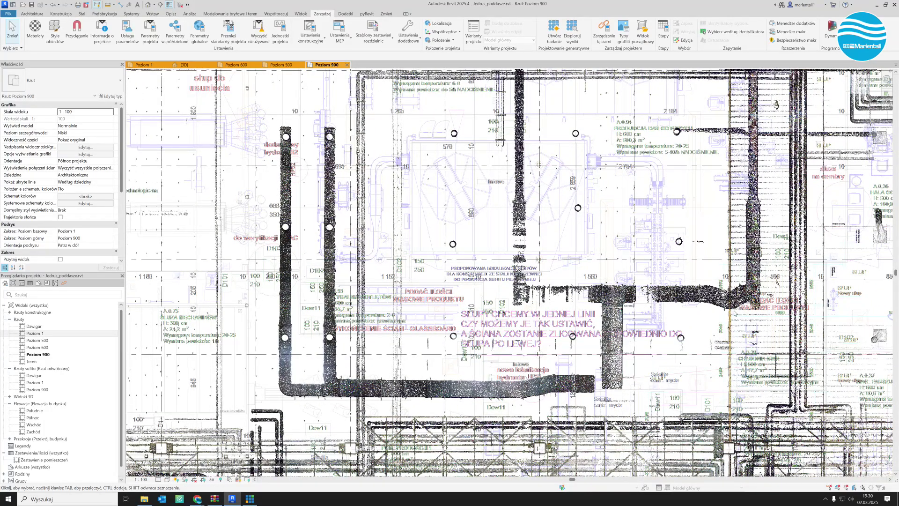
pyautogui.moveTo(734, 312); pyautogui.dragTo(538, 317, button='middle')
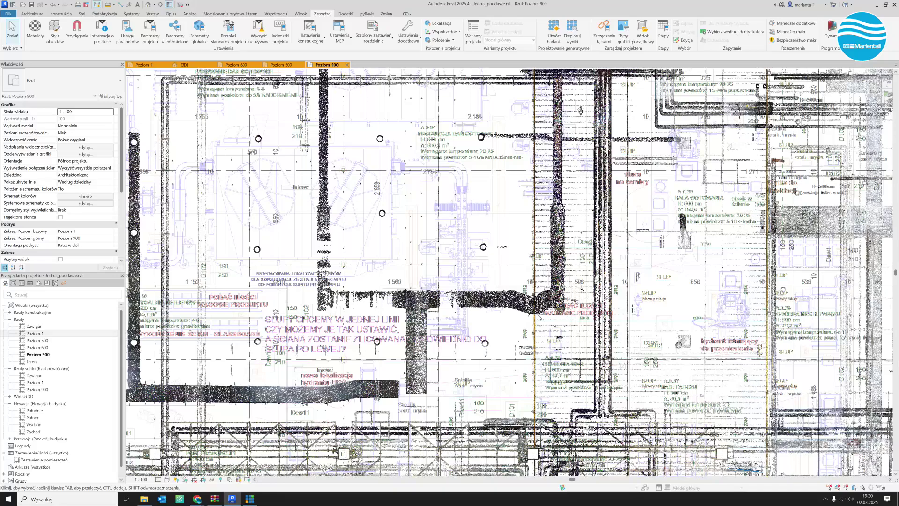
pyautogui.press('v')
pyautogui.press('v')
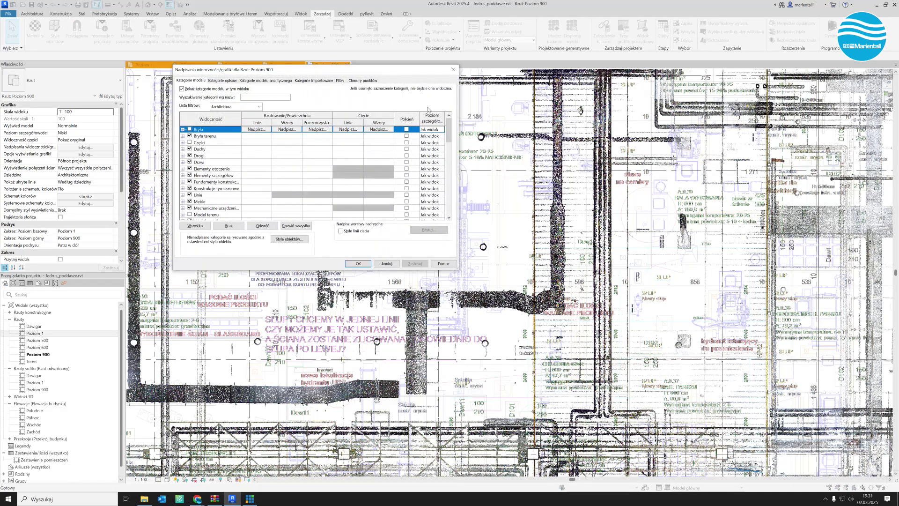
# Uncheck the CHMURA drawing under Imported Categories, confirm with OK, and zoom out.
pyautogui.click(309, 81)
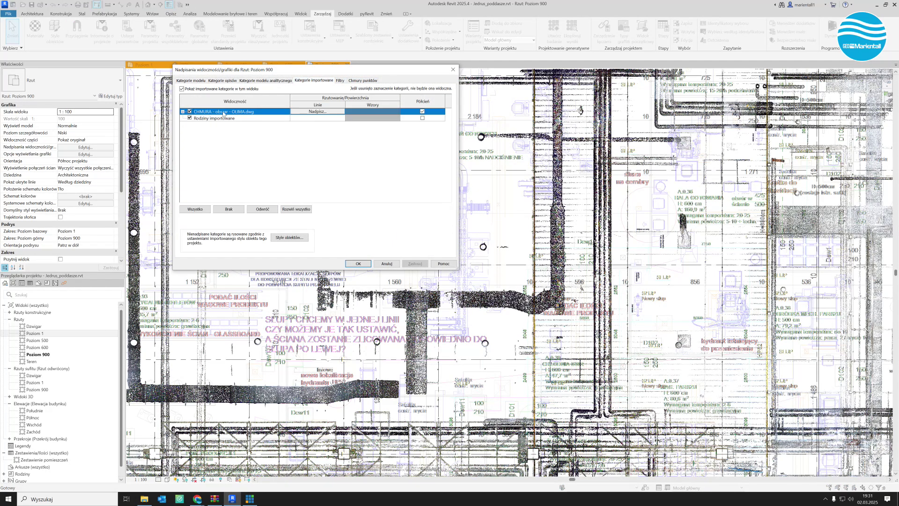
pyautogui.click(189, 111)
pyautogui.click(358, 263)
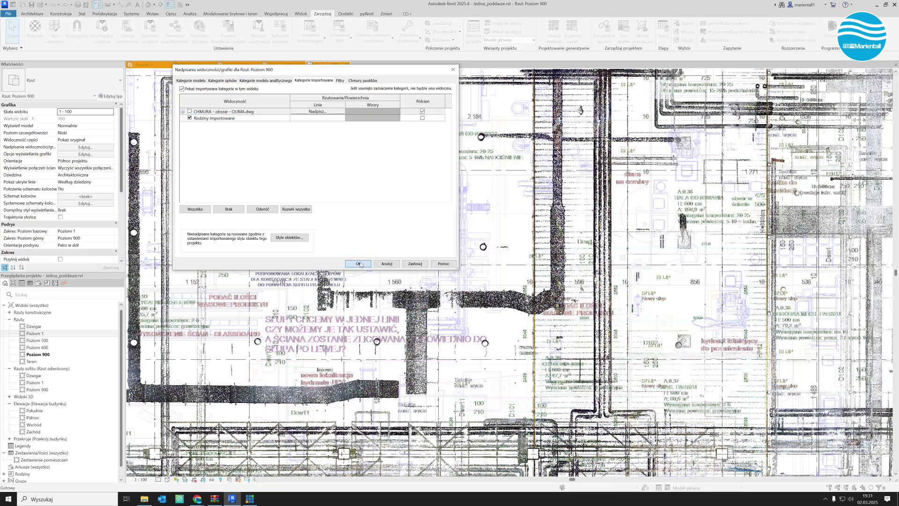
pyautogui.scroll(-3, 669, 335)
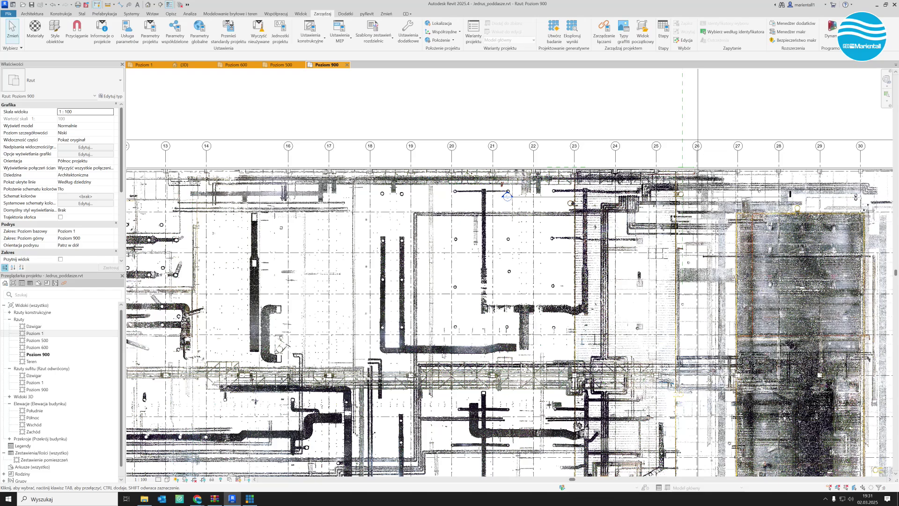
pyautogui.scroll(-2, 442, 354)
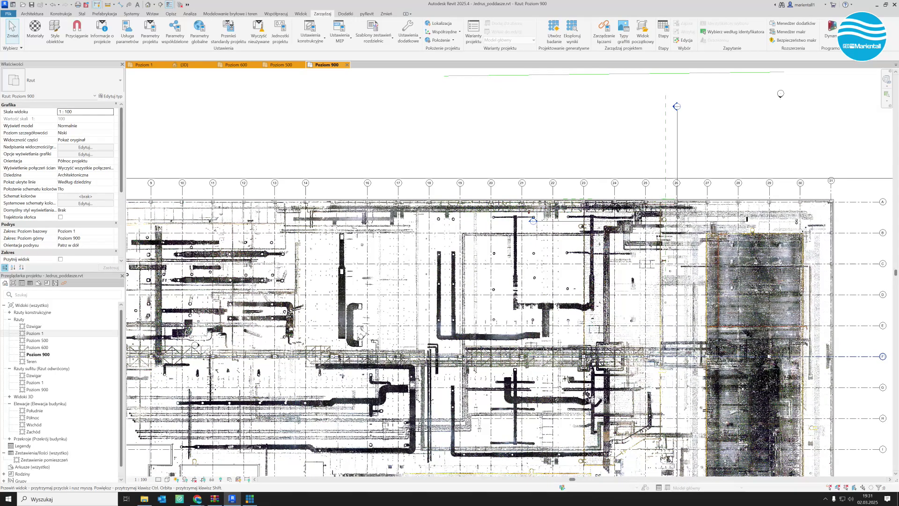
pyautogui.moveTo(442, 369); pyautogui.dragTo(581, 332, button='middle')
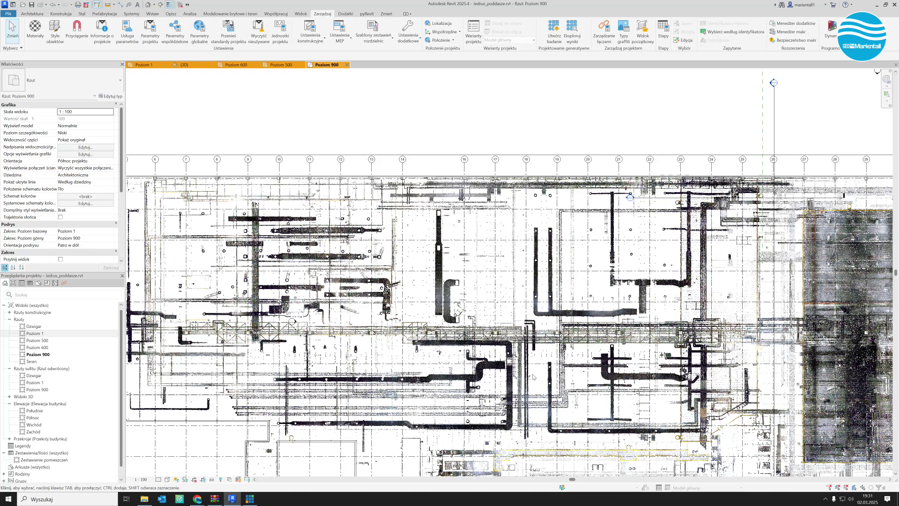
pyautogui.scroll(-2, 537, 376)
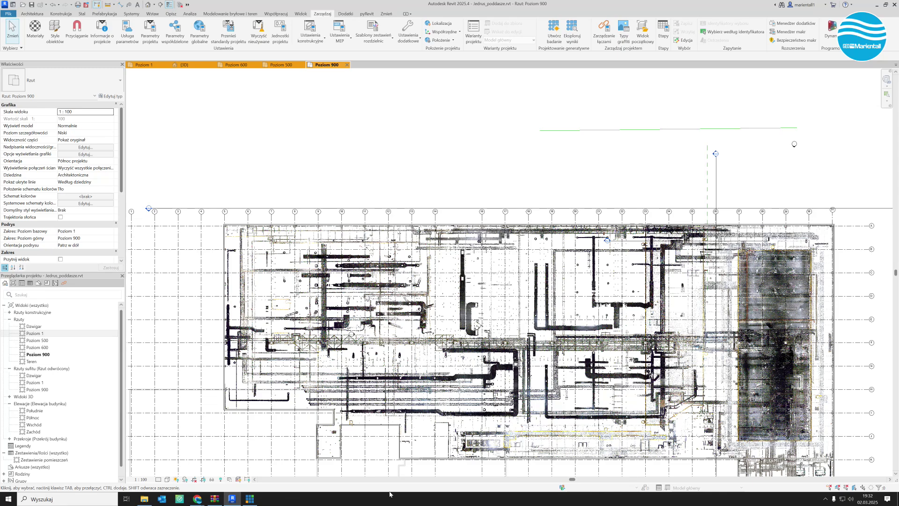
pyautogui.scroll(-2, 419, 366)
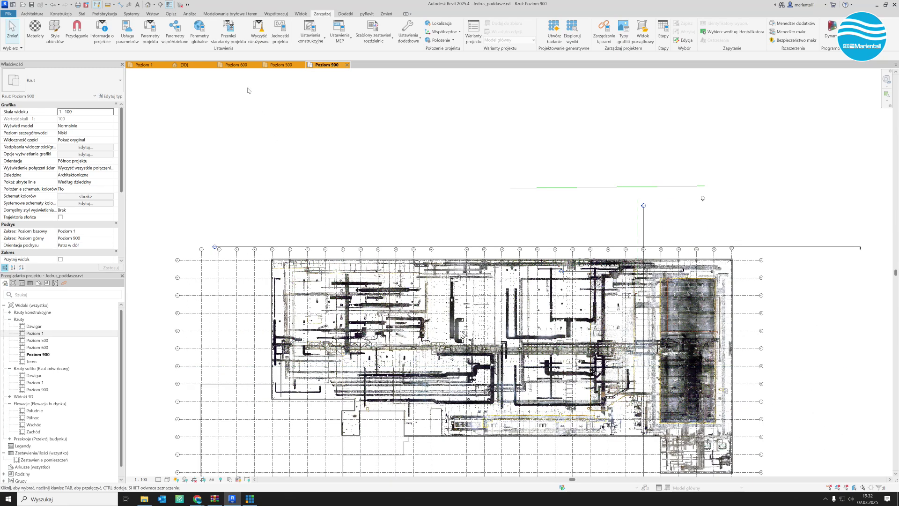
# Switch to the 3D view and zoom in on the site.
pyautogui.click(184, 65)
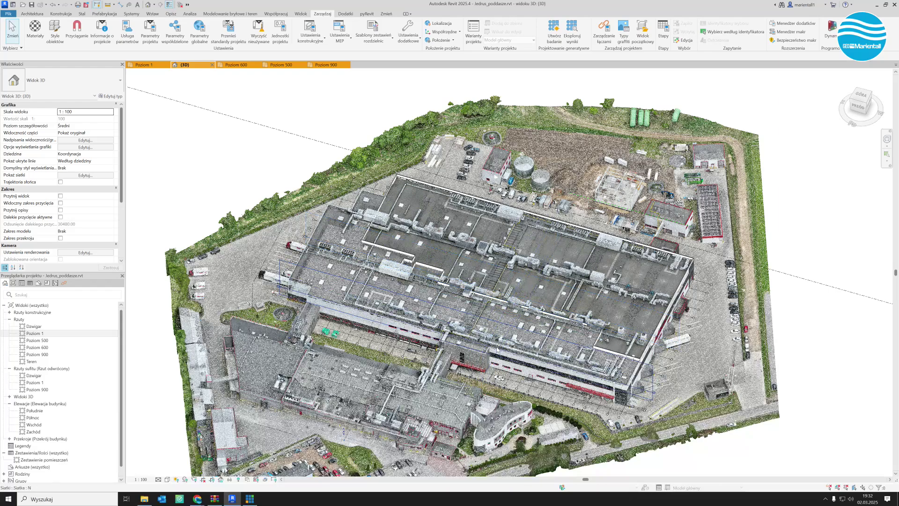
pyautogui.moveTo(491, 313); pyautogui.dragTo(511, 322, button='middle')
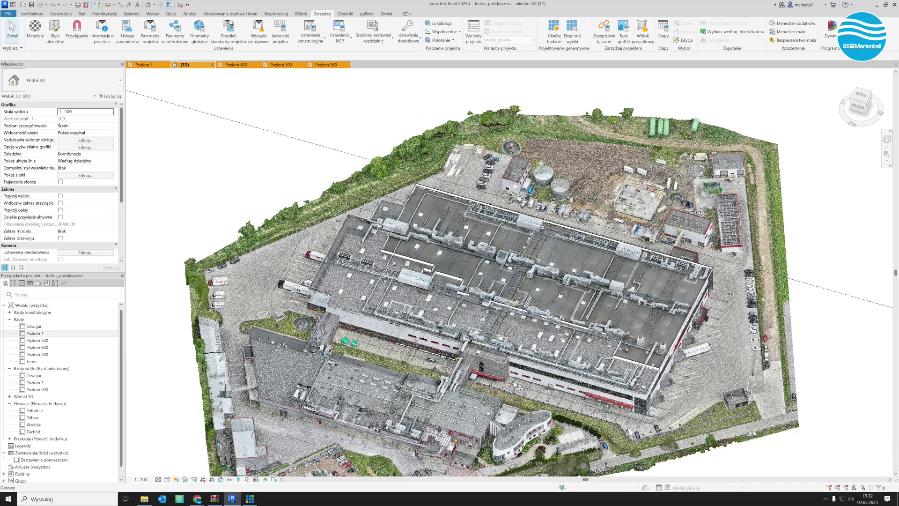
pyautogui.scroll(2, 510, 322)
pyautogui.scroll(2, 512, 321)
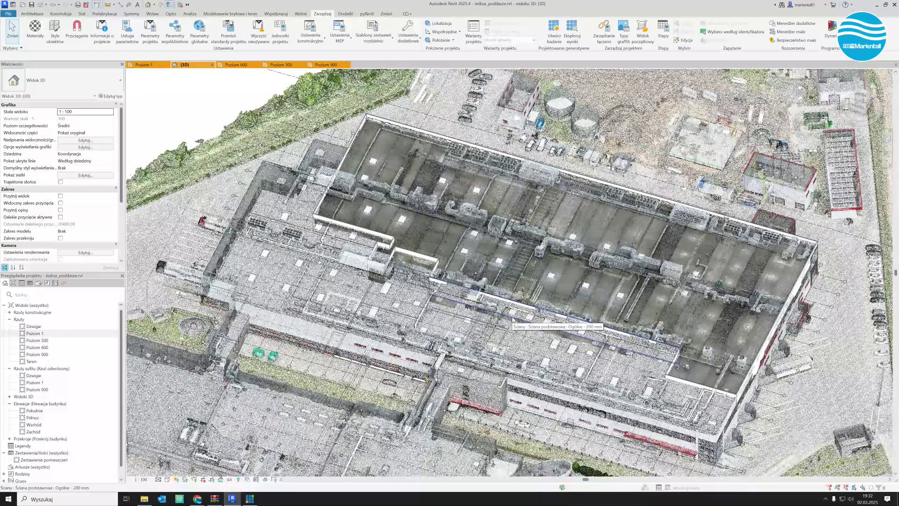
# Hide the Nalot.rcp point cloud via VG's Point Clouds tab, then inspect the remaining attic scan.
pyautogui.press('v')
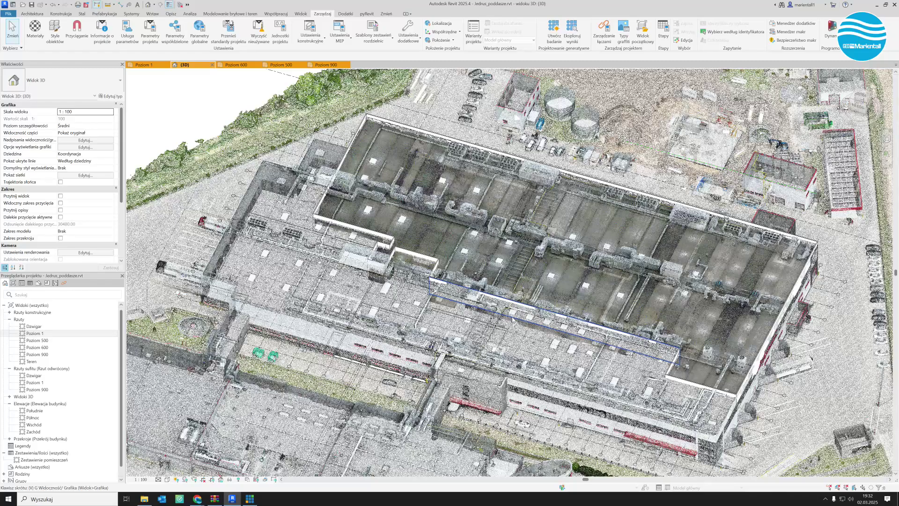
pyautogui.press('g')
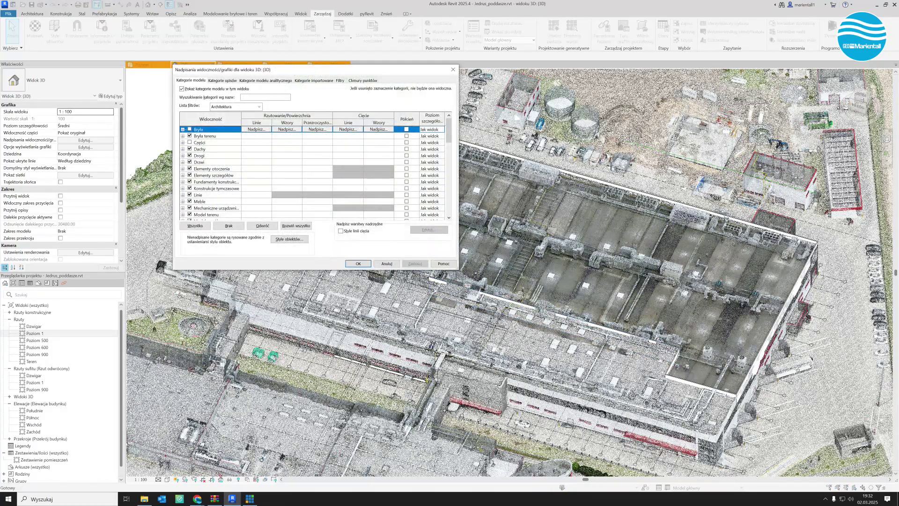
pyautogui.click(361, 81)
pyautogui.click(190, 130)
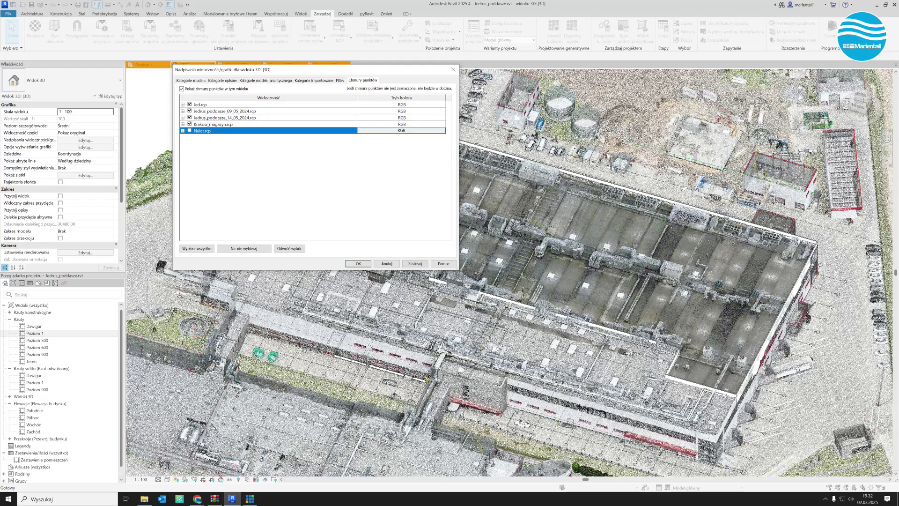
pyautogui.click(356, 264)
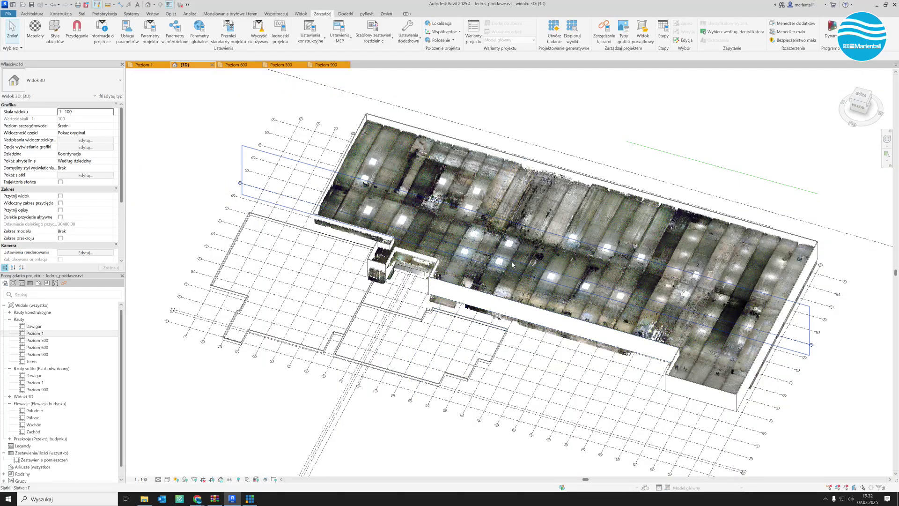
pyautogui.scroll(3, 531, 260)
pyautogui.scroll(2, 531, 260)
pyautogui.scroll(2, 534, 269)
pyautogui.scroll(2, 539, 281)
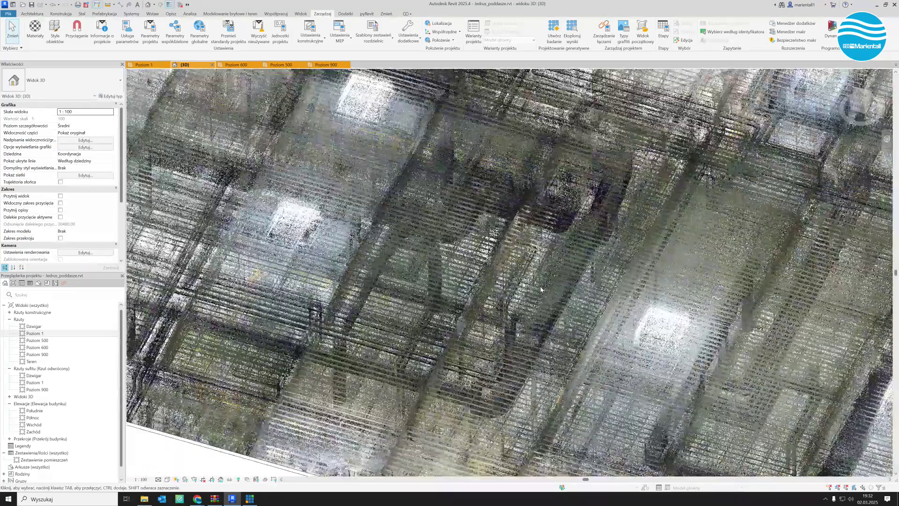
pyautogui.scroll(-2, 541, 289)
pyautogui.scroll(-2, 540, 289)
pyautogui.scroll(-2, 540, 289)
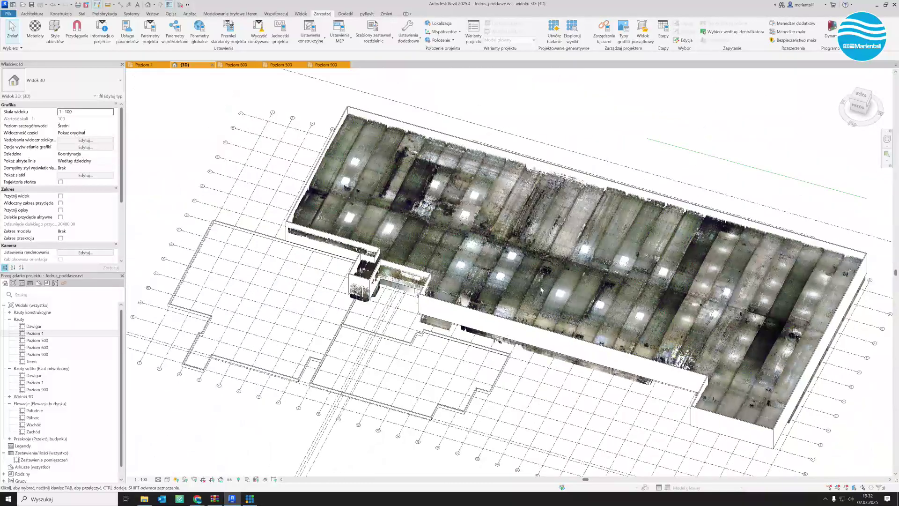
pyautogui.moveTo(553, 265); pyautogui.dragTo(550, 269, button='middle')
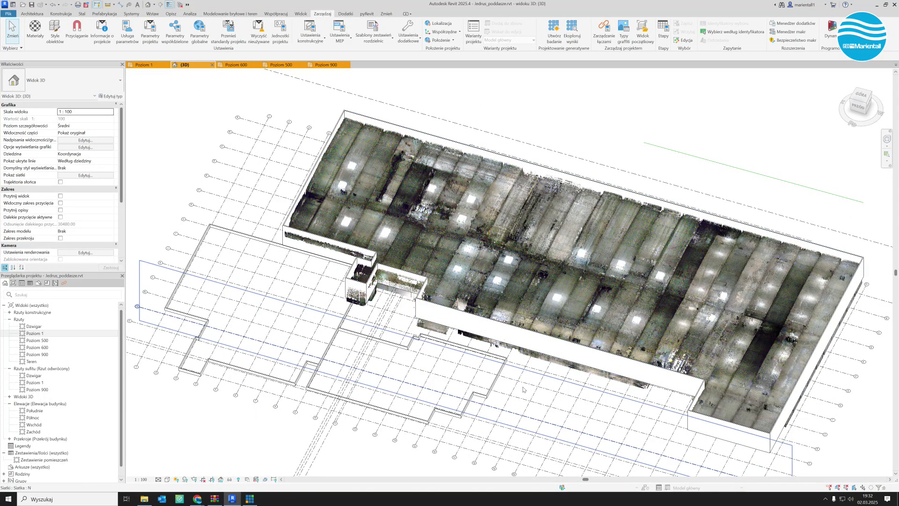
pyautogui.moveTo(236, 65)
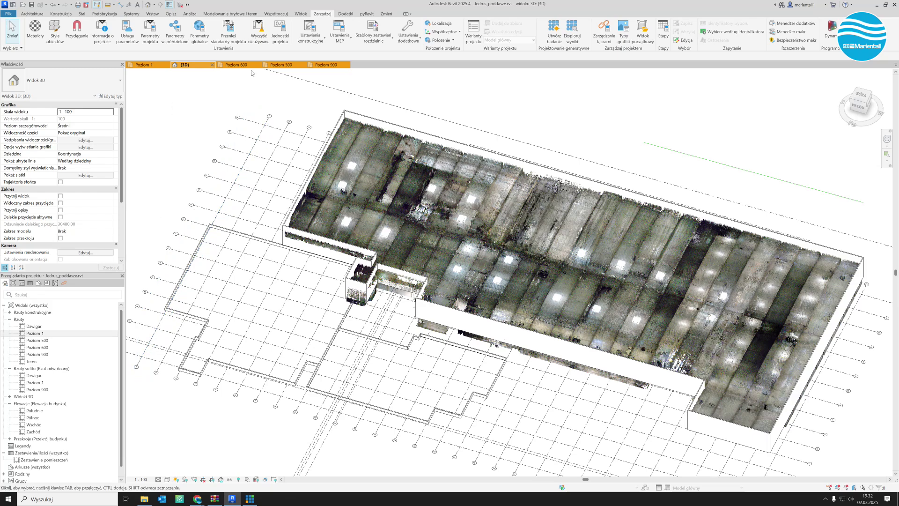
# Switch to Poziom 600 and zoom until the whole scan and grid fit.
pyautogui.click(244, 65)
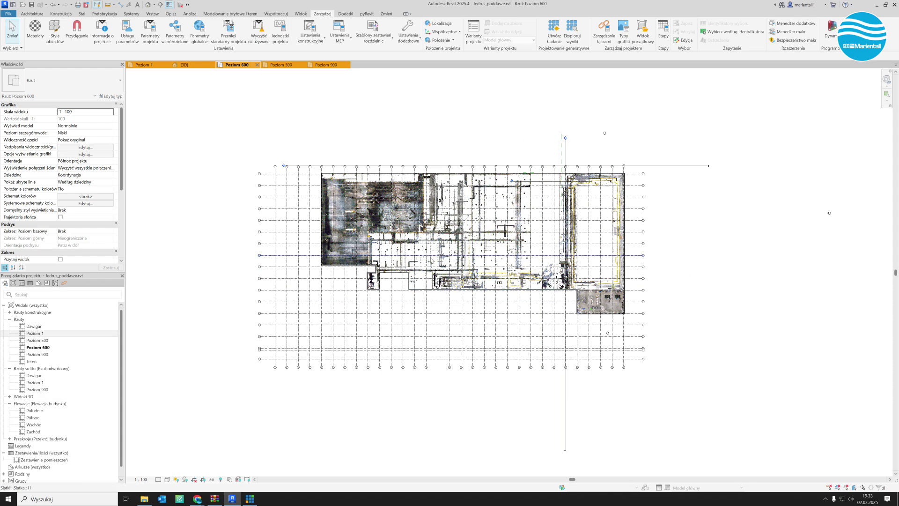
pyautogui.scroll(3, 415, 208)
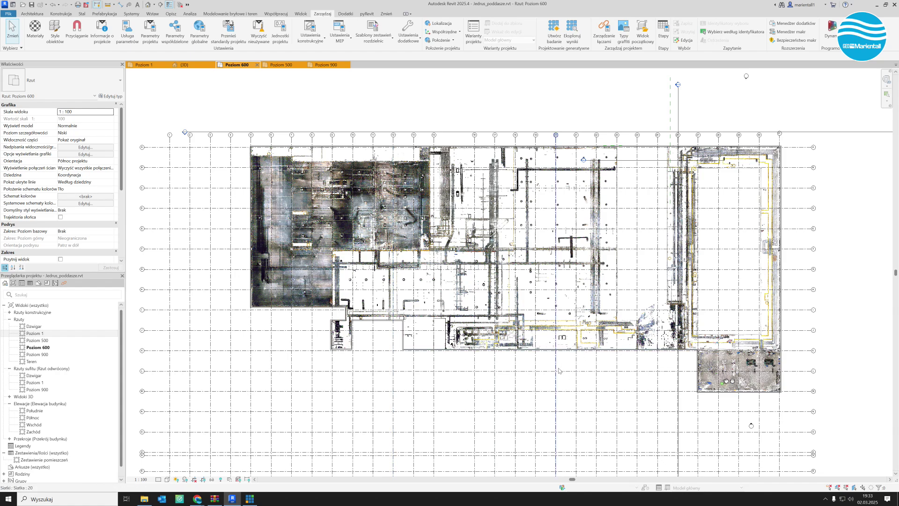
pyautogui.scroll(-1, 559, 371)
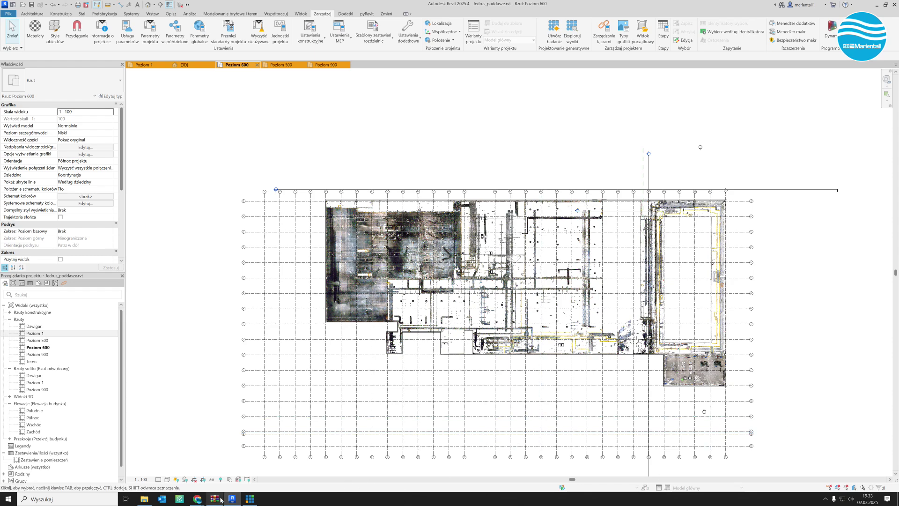
pyautogui.moveTo(198, 498)
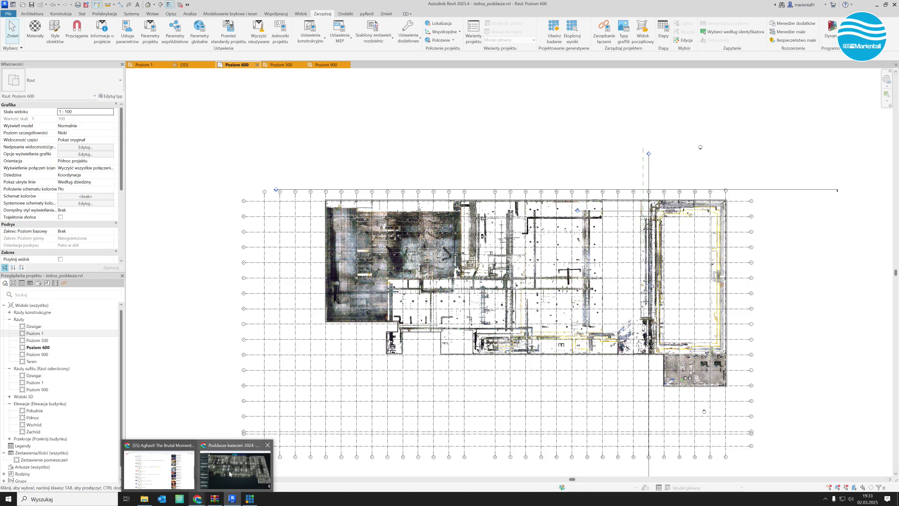
# Bring the Potree tab forward, zoom into the roof, and tilt down to the trusses.
pyautogui.click(229, 473)
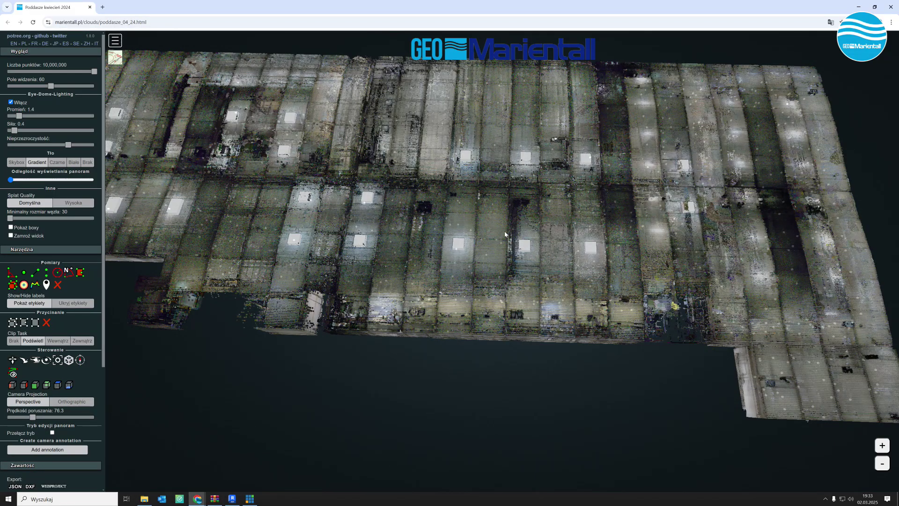
pyautogui.scroll(2, 505, 231)
pyautogui.scroll(3, 481, 250)
pyautogui.scroll(5, 481, 246)
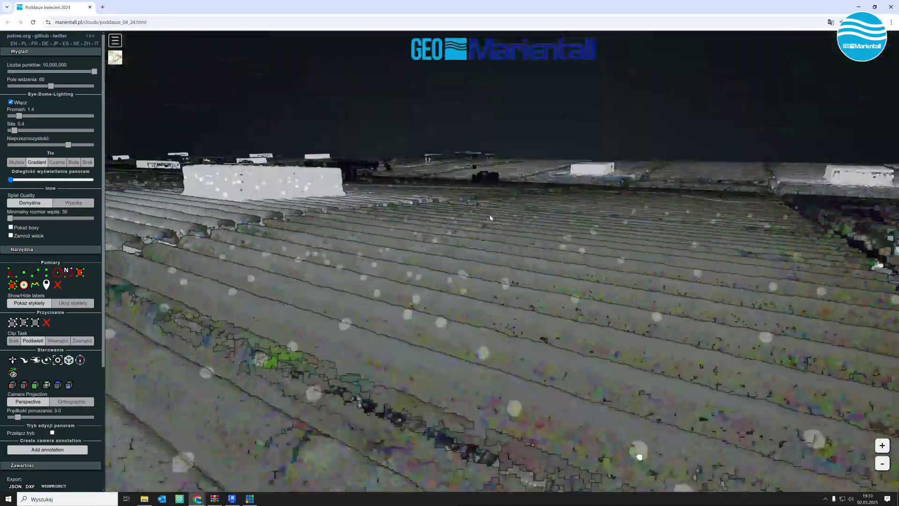
pyautogui.moveTo(482, 249)
pyautogui.mouseDown()
pyautogui.moveTo(593, 373)
pyautogui.moveTo(413, 389)
pyautogui.moveTo(657, 384)
pyautogui.moveTo(455, 399)
pyautogui.mouseUp()
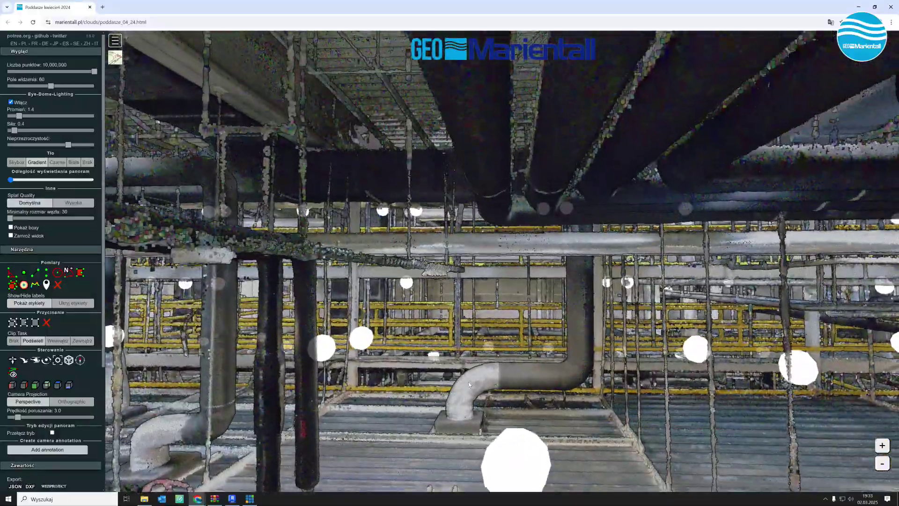
# Move in toward the scaffolding, pipes, duct and central column.
pyautogui.moveTo(455, 399)
pyautogui.mouseDown()
pyautogui.moveTo(308, 342)
pyautogui.moveTo(407, 430)
pyautogui.moveTo(332, 324)
pyautogui.moveTo(546, 366)
pyautogui.moveTo(522, 368)
pyautogui.mouseUp()
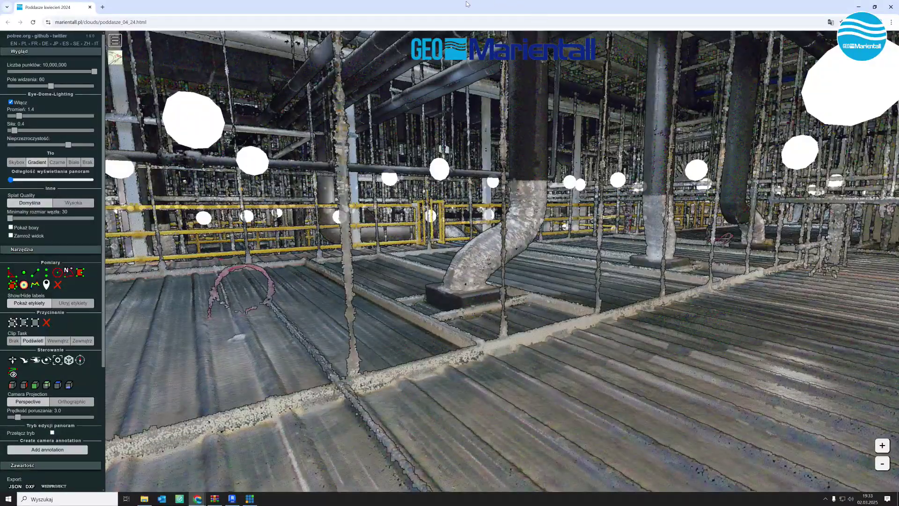
pyautogui.moveTo(550, 439); pyautogui.dragTo(790, 437)
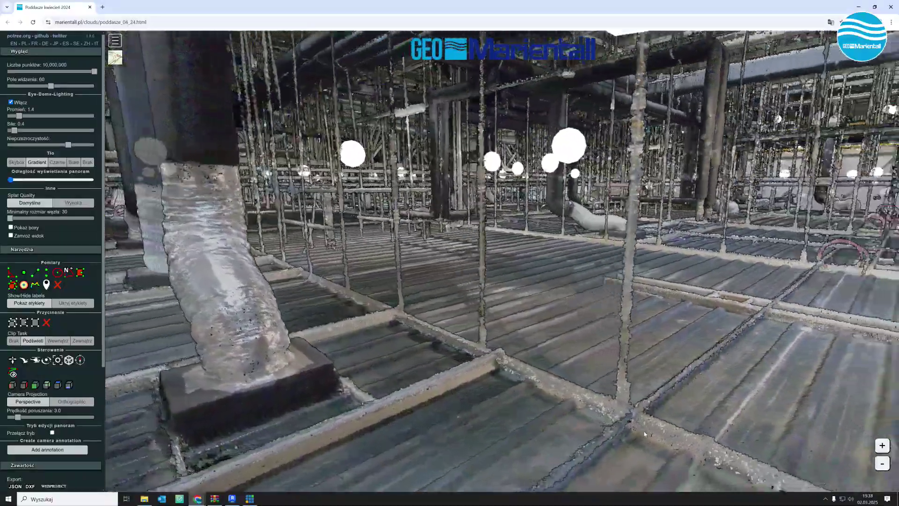
pyautogui.moveTo(594, 425)
pyautogui.mouseDown()
pyautogui.moveTo(712, 410)
pyautogui.moveTo(591, 372)
pyautogui.moveTo(636, 355)
pyautogui.mouseUp()
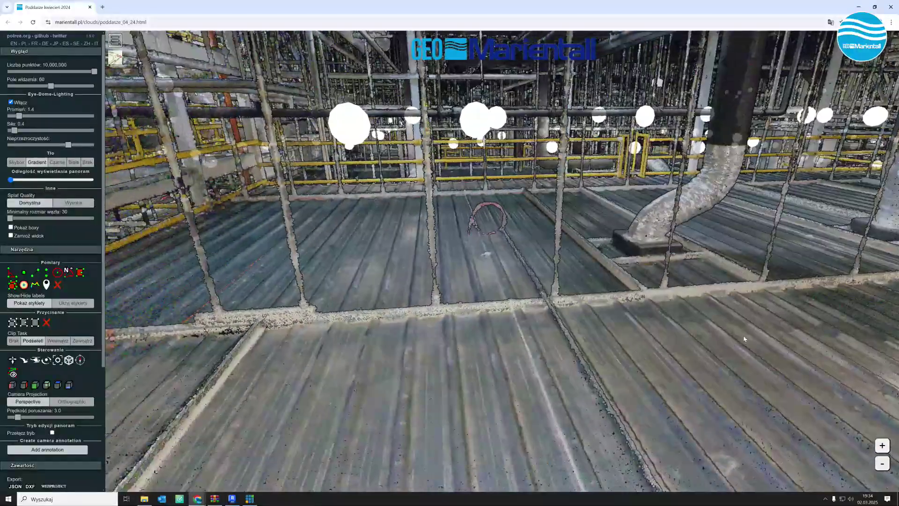
pyautogui.scroll(3, 739, 338)
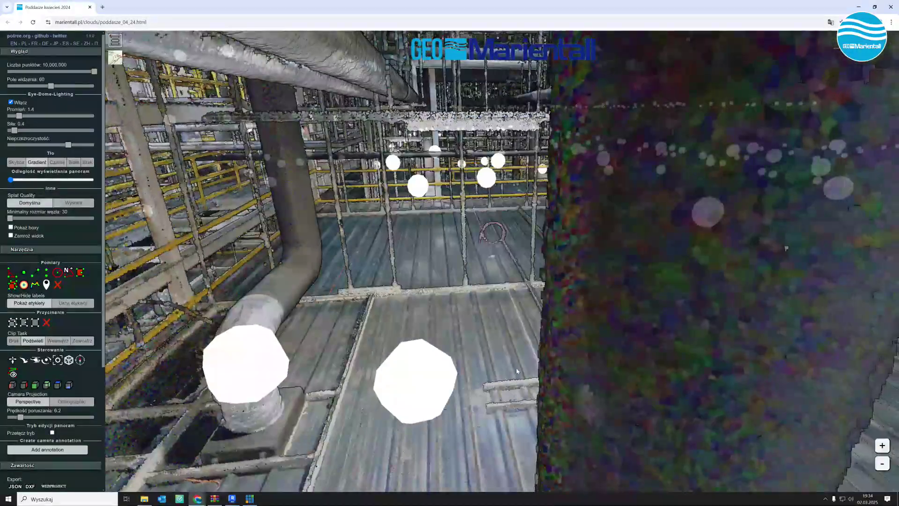
pyautogui.moveTo(739, 338)
pyautogui.mouseDown()
pyautogui.moveTo(510, 377)
pyautogui.moveTo(774, 368)
pyautogui.mouseUp()
# Fly past the panorama sphere toward the yellow railings and look out over the floor.
pyautogui.doubleClick(576, 375)
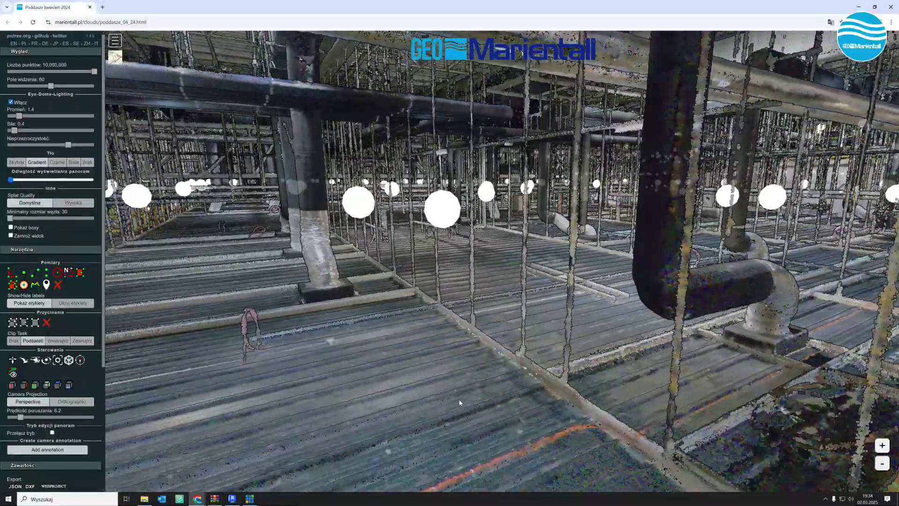
pyautogui.doubleClick(459, 402)
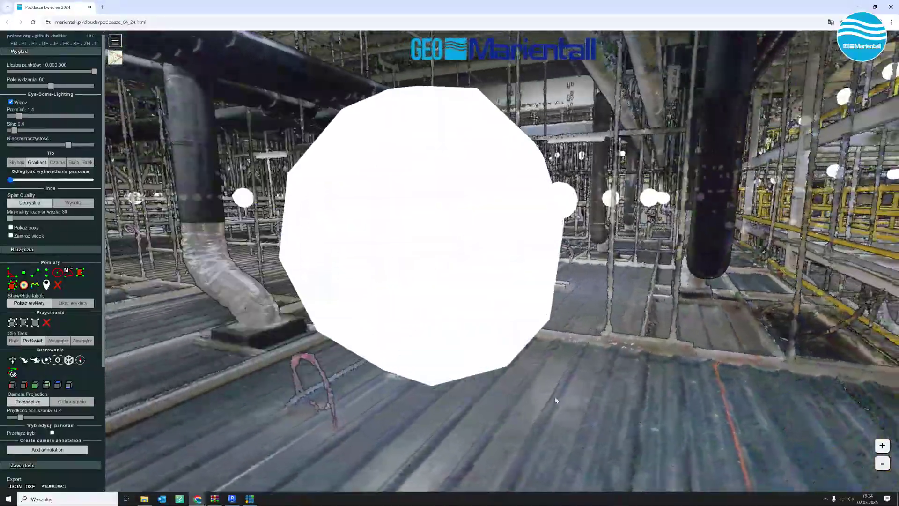
pyautogui.moveTo(554, 367)
pyautogui.mouseDown()
pyautogui.moveTo(434, 362)
pyautogui.moveTo(628, 360)
pyautogui.moveTo(536, 357)
pyautogui.mouseUp()
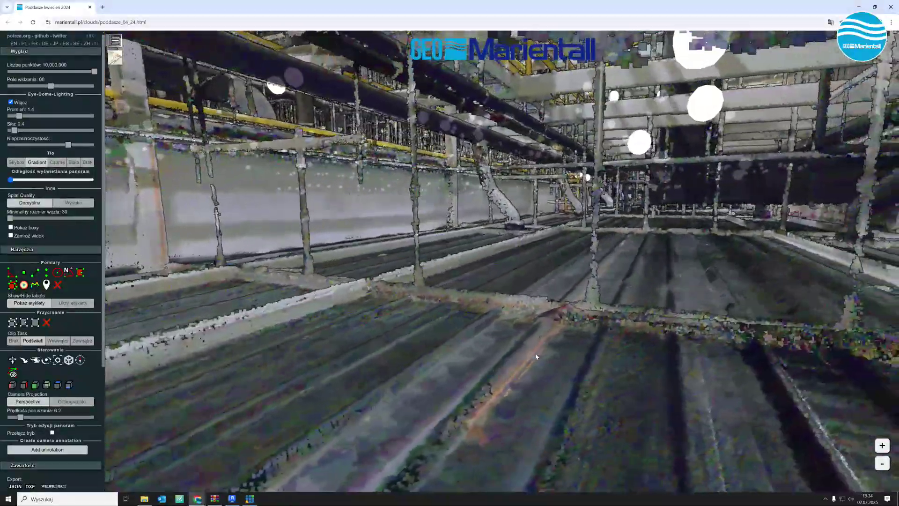
pyautogui.moveTo(782, 411); pyautogui.dragTo(640, 370)
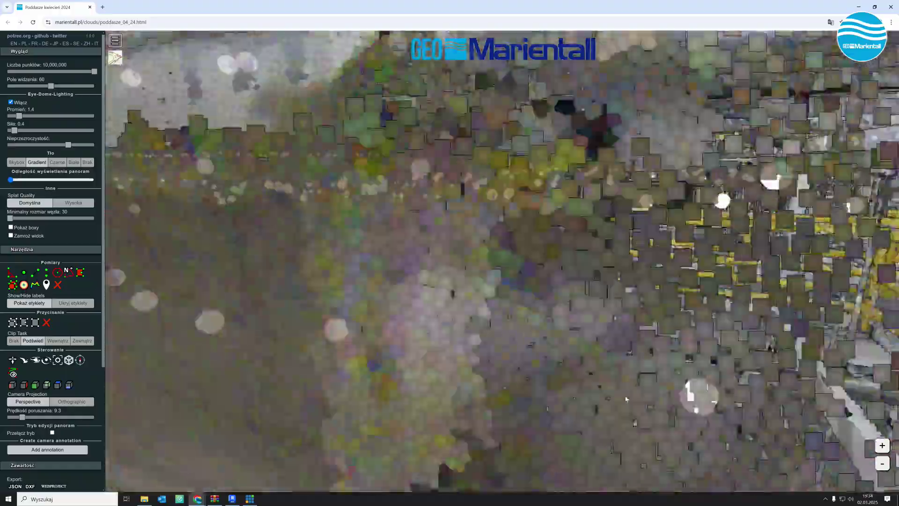
pyautogui.moveTo(640, 369)
pyautogui.mouseDown()
pyautogui.moveTo(518, 422)
pyautogui.moveTo(442, 431)
pyautogui.moveTo(677, 354)
pyautogui.moveTo(665, 341)
pyautogui.mouseUp()
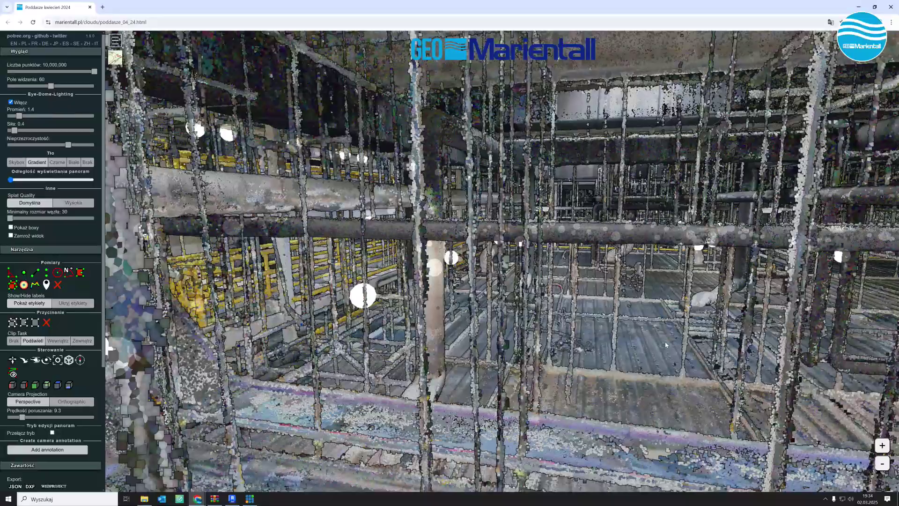
pyautogui.scroll(3, 665, 341)
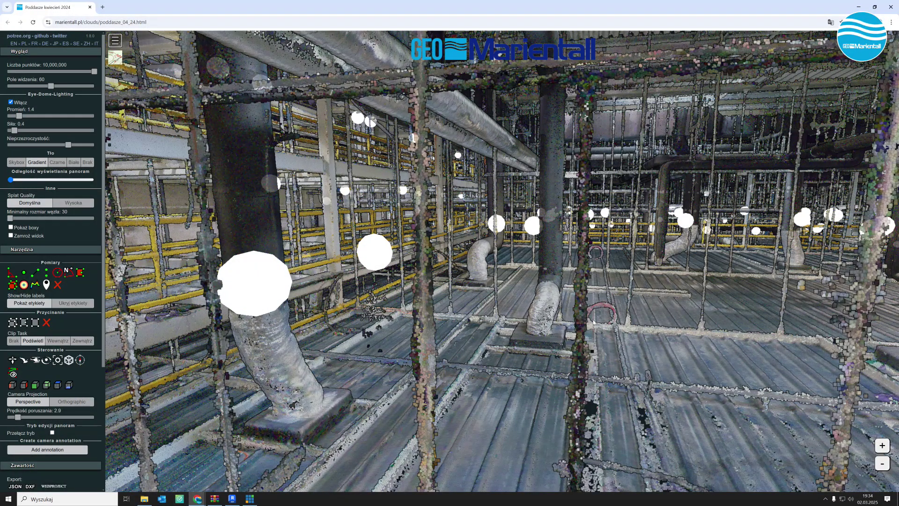
pyautogui.scroll(3, 684, 260)
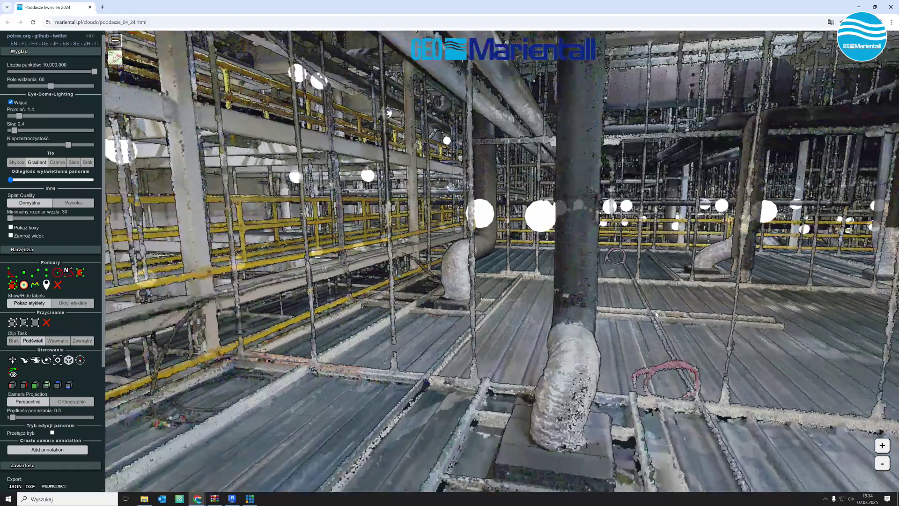
# Approach the central column and rotate across the overhead pipes and scaffolding.
pyautogui.moveTo(662, 311)
pyautogui.mouseDown()
pyautogui.moveTo(492, 341)
pyautogui.moveTo(786, 354)
pyautogui.moveTo(547, 299)
pyautogui.moveTo(553, 368)
pyautogui.moveTo(702, 324)
pyautogui.mouseUp()
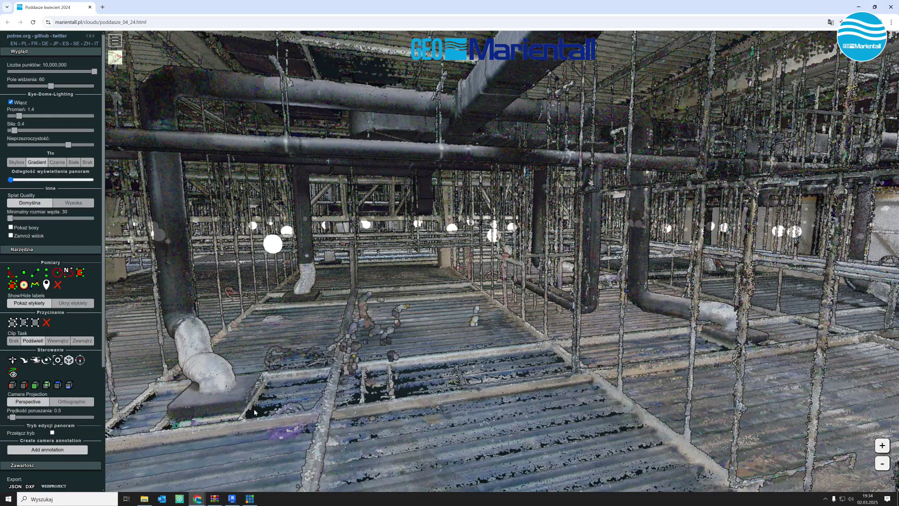
pyautogui.moveTo(255, 412); pyautogui.dragTo(270, 418)
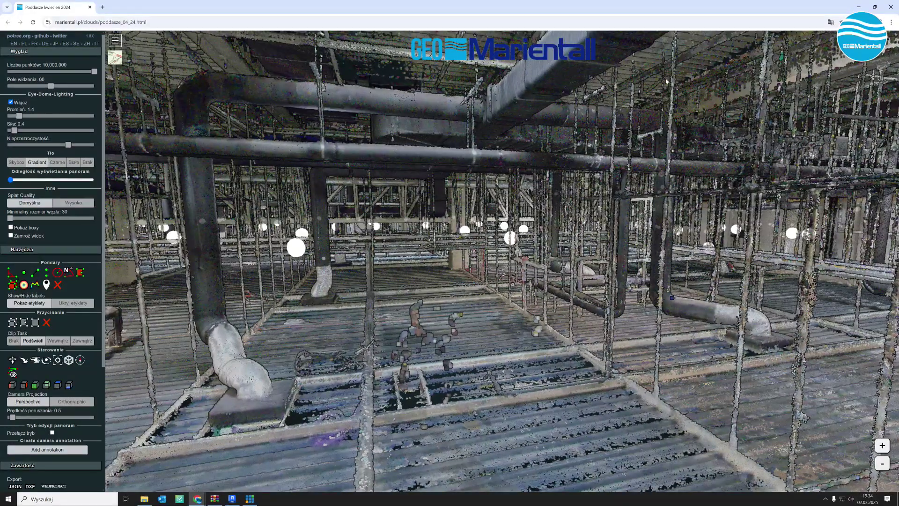
pyautogui.moveTo(494, 310); pyautogui.dragTo(423, 229)
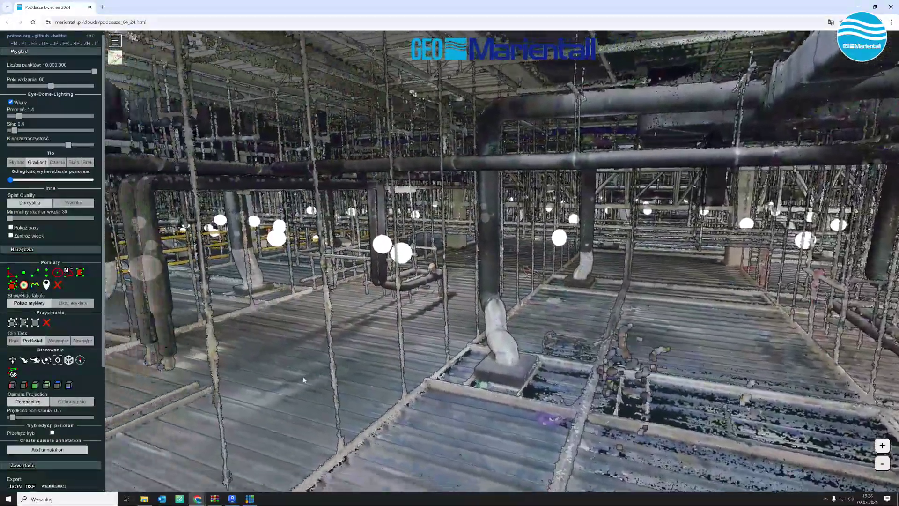
pyautogui.moveTo(303, 380); pyautogui.dragTo(421, 388)
pyautogui.scroll(5, 382, 323)
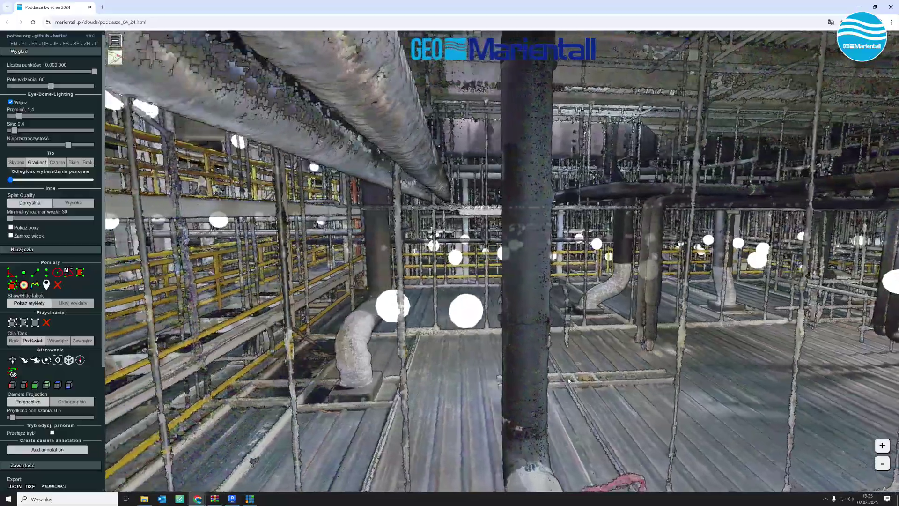
# Pass through the scaffolding under the large beam to peer into the pipe racks.
pyautogui.scroll(5, 450, 381)
pyautogui.moveTo(450, 381)
pyautogui.mouseDown()
pyautogui.moveTo(752, 279)
pyautogui.moveTo(647, 307)
pyautogui.moveTo(265, 319)
pyautogui.moveTo(758, 341)
pyautogui.moveTo(521, 337)
pyautogui.mouseUp()
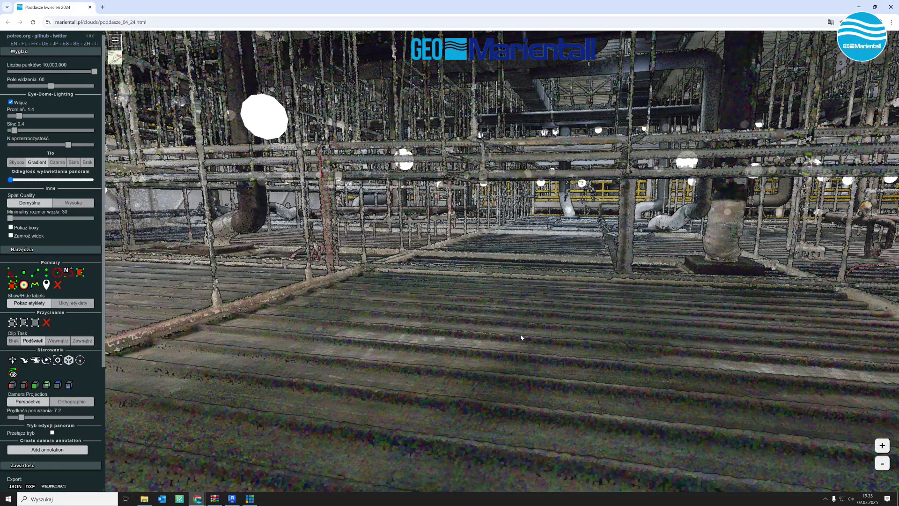
pyautogui.scroll(5, 520, 333)
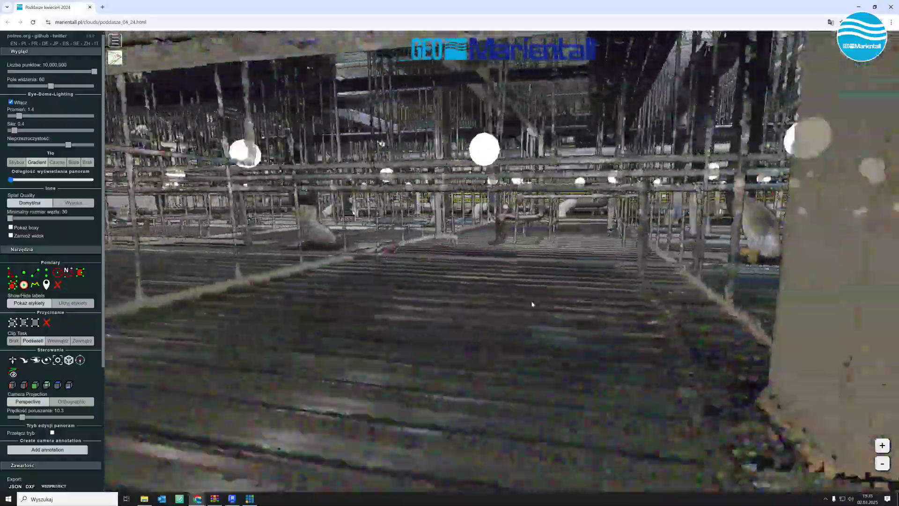
pyautogui.moveTo(531, 304)
pyautogui.mouseDown()
pyautogui.moveTo(896, 356)
pyautogui.moveTo(790, 358)
pyautogui.moveTo(733, 344)
pyautogui.mouseUp()
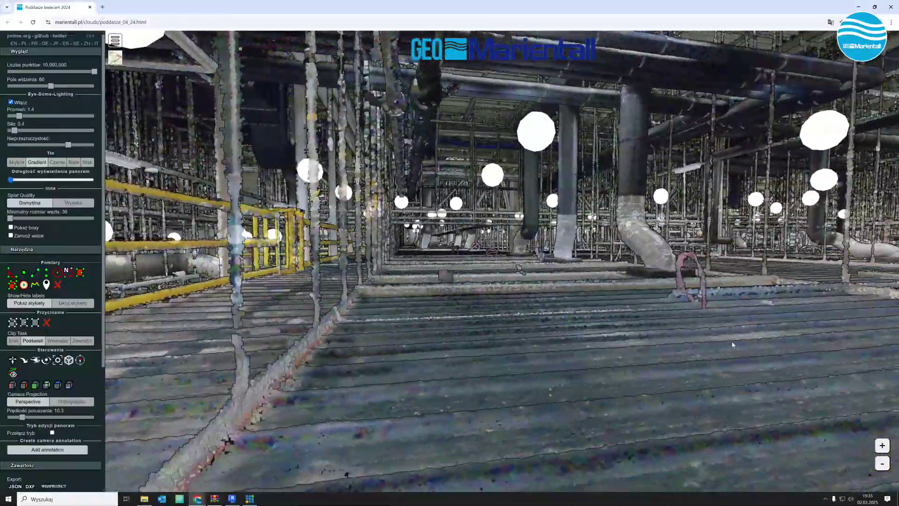
pyautogui.moveTo(794, 334)
pyautogui.mouseDown()
pyautogui.moveTo(742, 388)
pyautogui.moveTo(717, 380)
pyautogui.mouseUp()
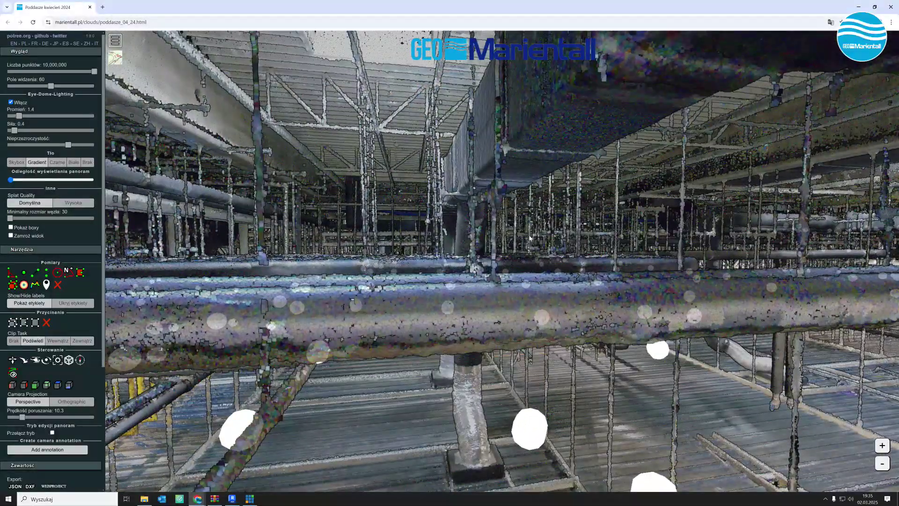
pyautogui.moveTo(530, 238); pyautogui.dragTo(581, 245)
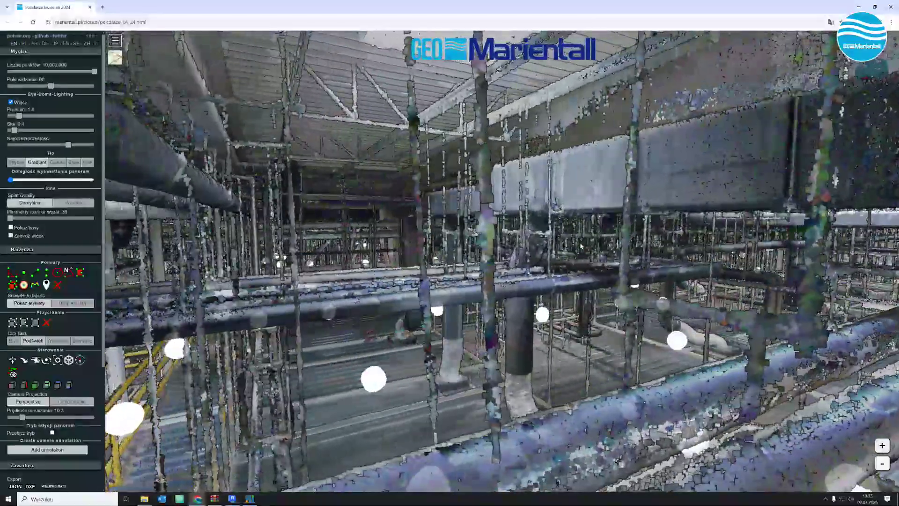
pyautogui.moveTo(763, 295); pyautogui.dragTo(596, 290)
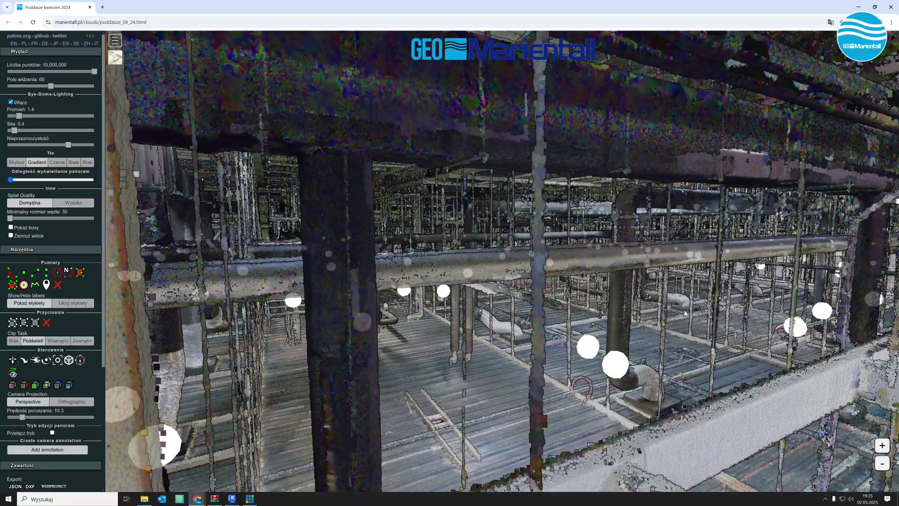
# Fly forward through the pipe racks to the dark column and pipe elbow.
pyautogui.doubleClick(770, 330)
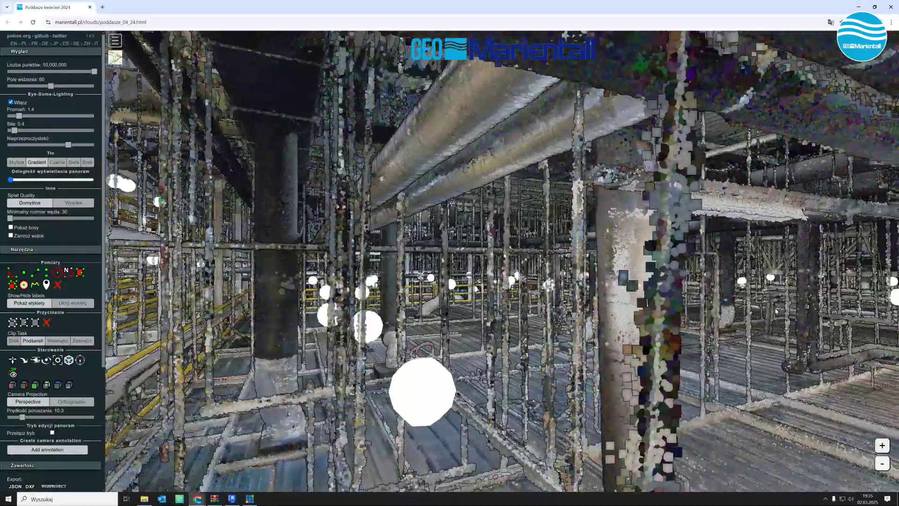
pyautogui.doubleClick(776, 311)
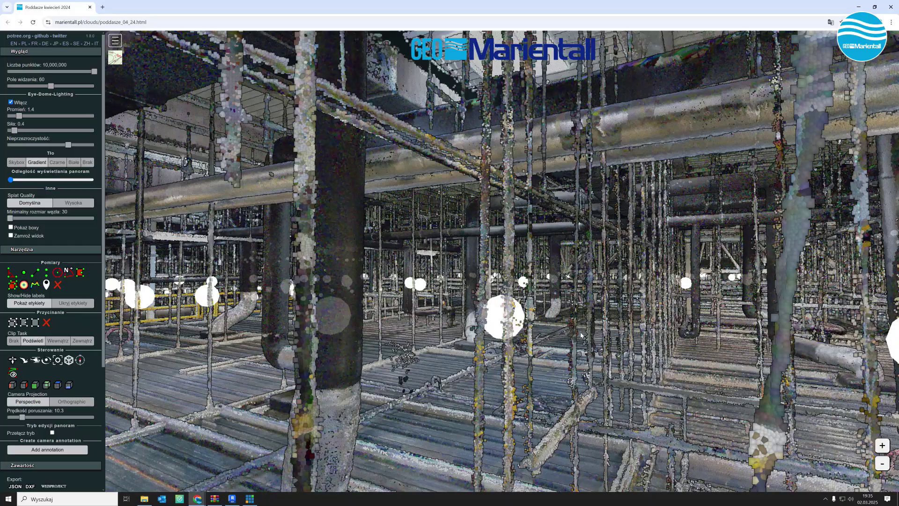
pyautogui.doubleClick(636, 334)
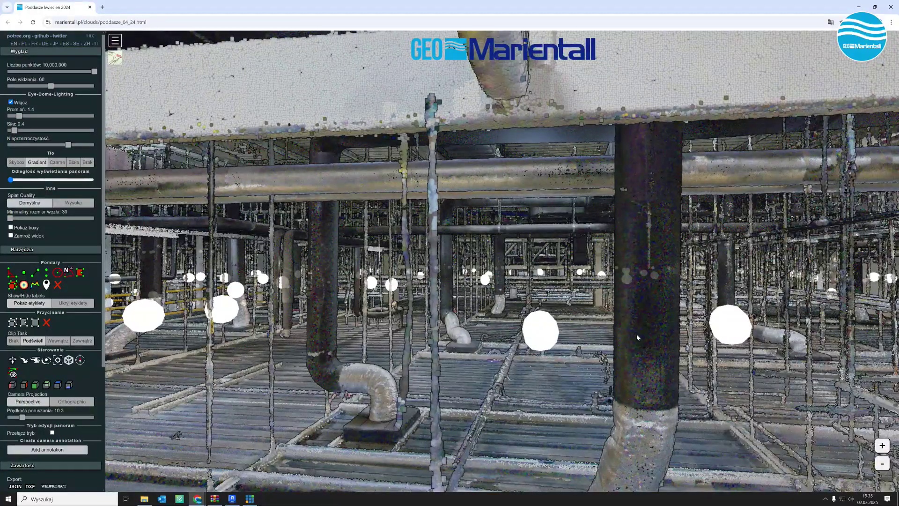
pyautogui.doubleClick(469, 405)
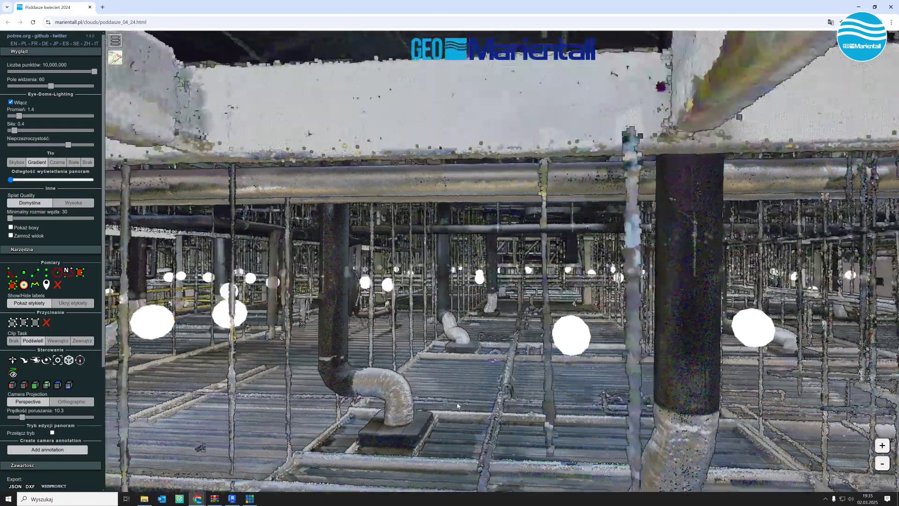
pyautogui.moveTo(468, 405); pyautogui.dragTo(512, 402)
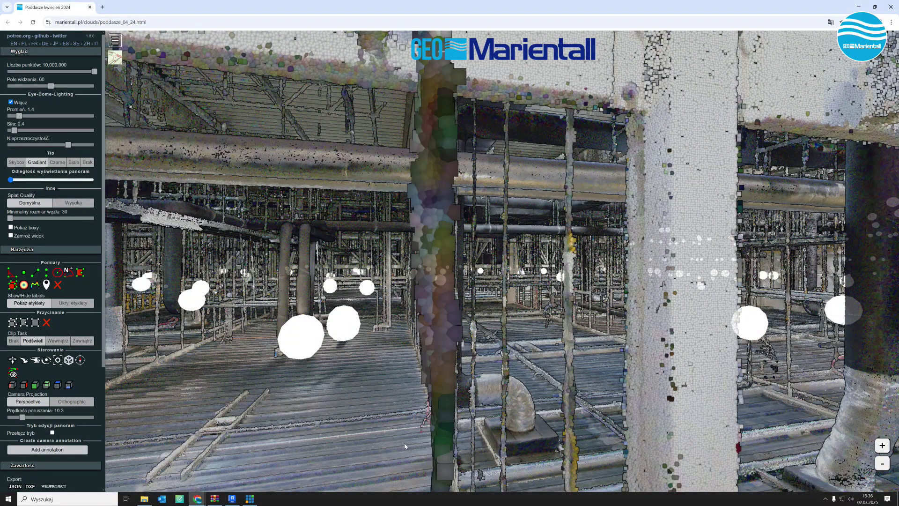
# Push deeper through the hangers, turning toward the columns, ceiling pipes and yellow railings.
pyautogui.moveTo(405, 447); pyautogui.dragTo(531, 423)
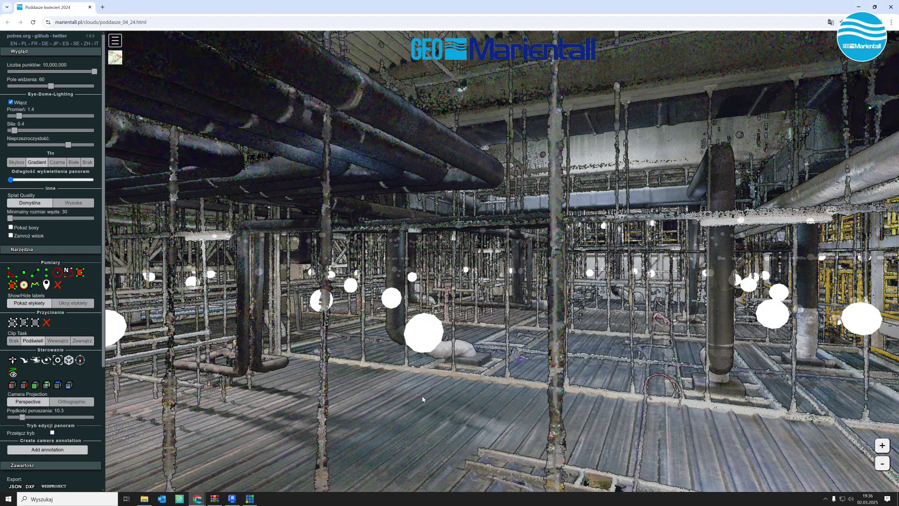
pyautogui.scroll(10, 422, 399)
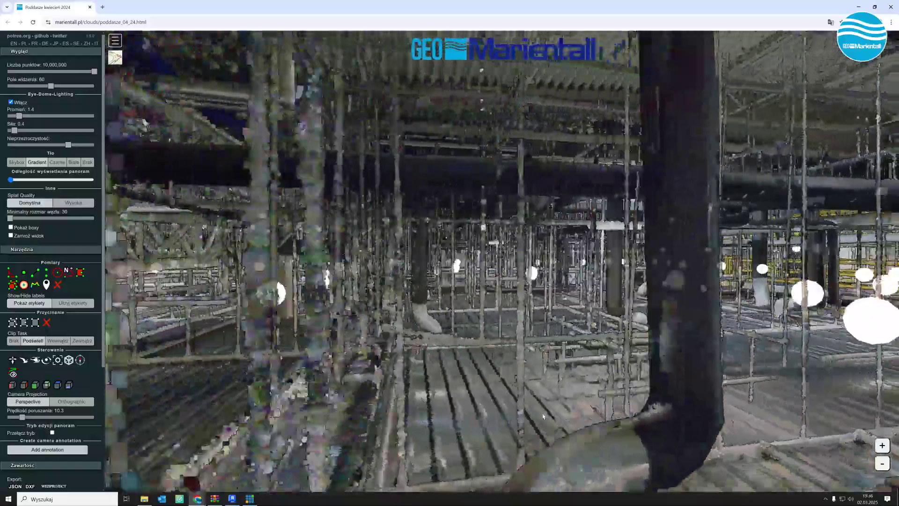
pyautogui.scroll(3, 543, 416)
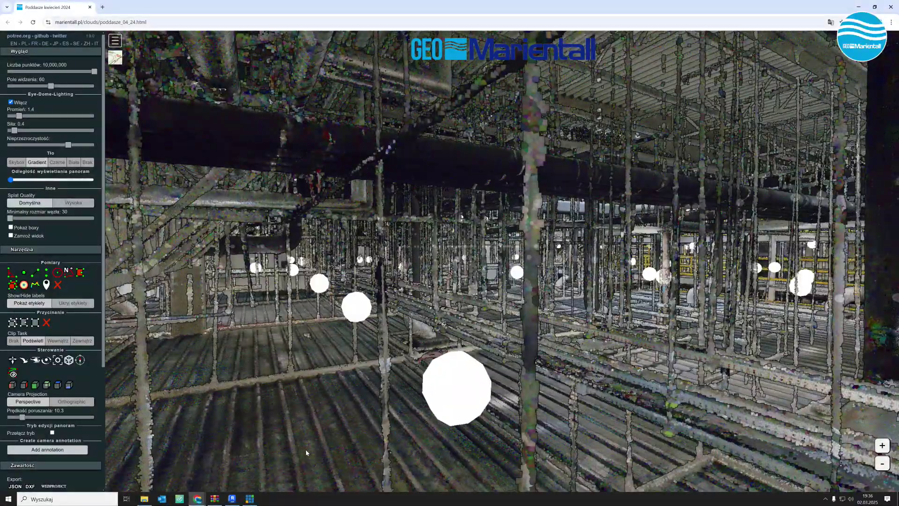
pyautogui.scroll(5, 318, 447)
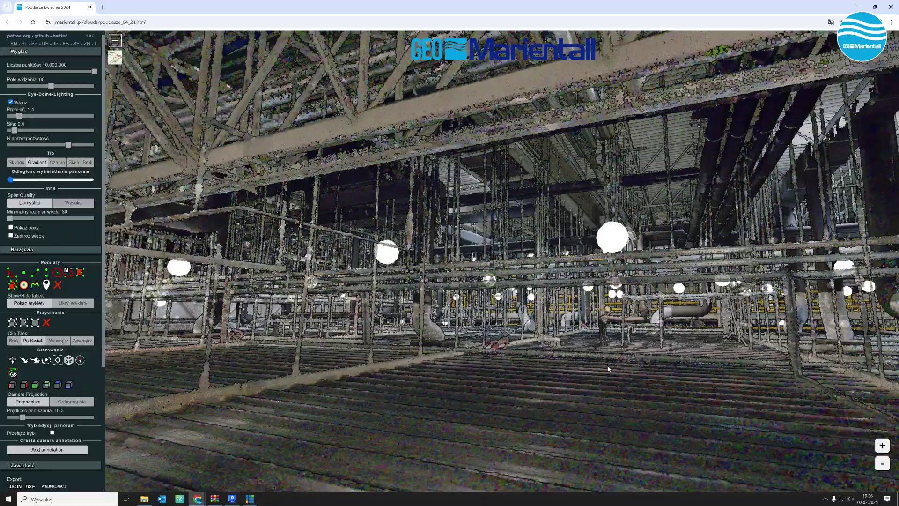
pyautogui.scroll(5, 683, 373)
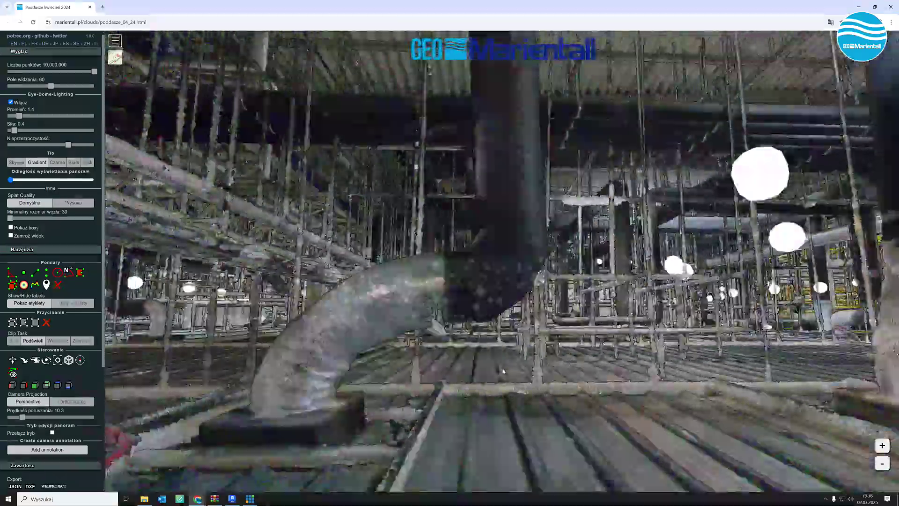
pyautogui.moveTo(503, 371)
pyautogui.mouseDown()
pyautogui.moveTo(776, 411)
pyautogui.moveTo(569, 413)
pyautogui.mouseUp()
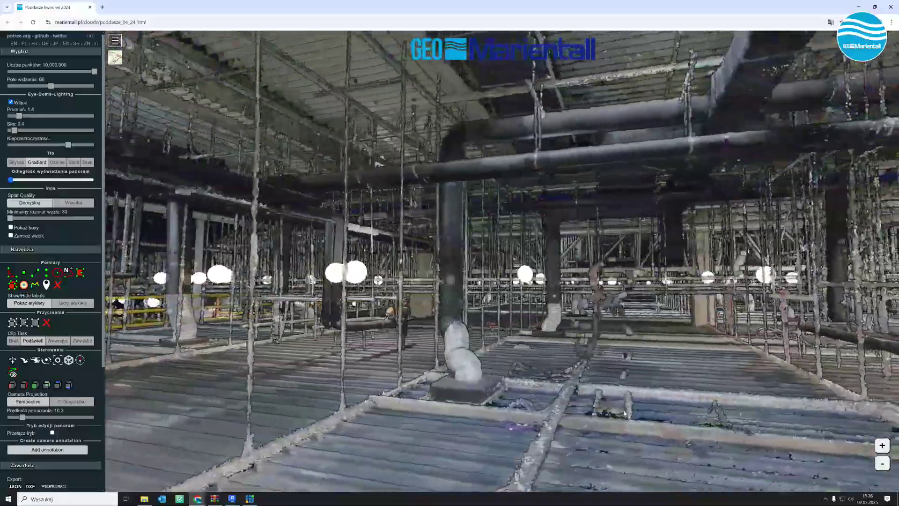
pyautogui.scroll(3, 569, 413)
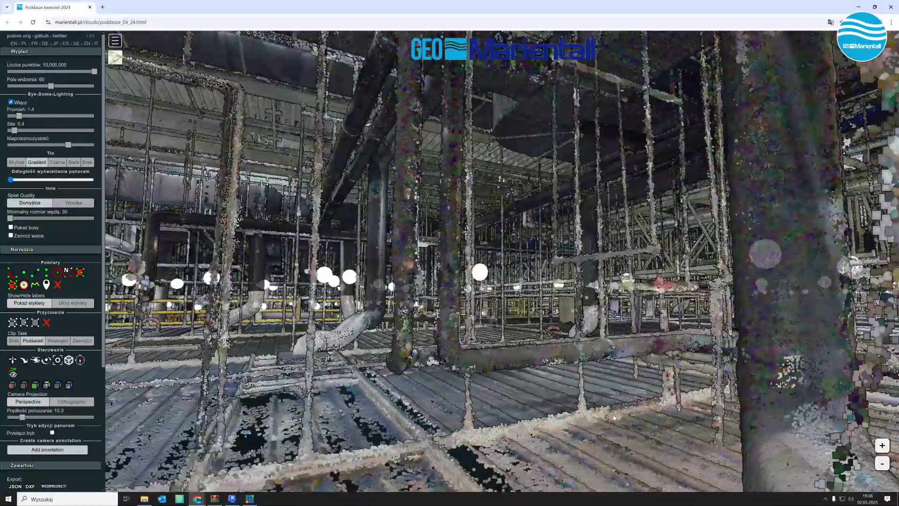
pyautogui.moveTo(583, 415)
pyautogui.mouseDown()
pyautogui.moveTo(673, 421)
pyautogui.moveTo(490, 369)
pyautogui.mouseUp()
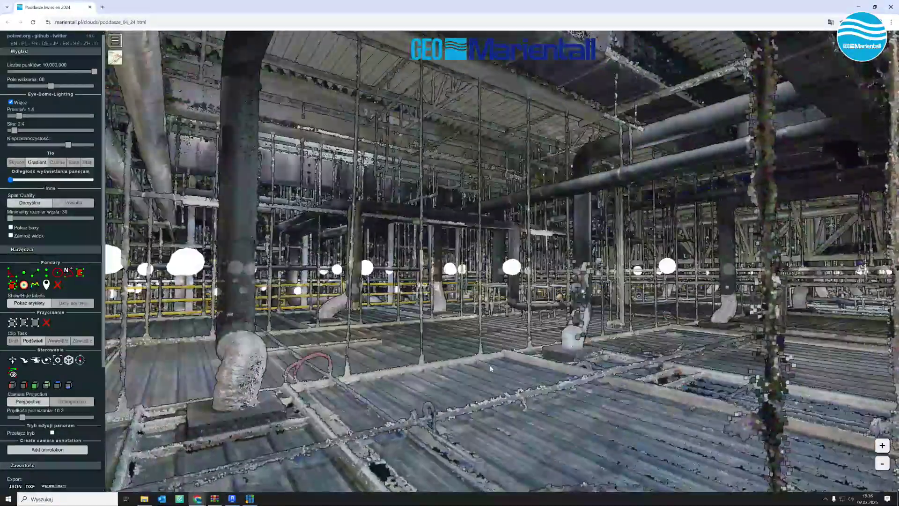
# View a 360° panorama photo briefly, close it, then move up beside the dark column.
pyautogui.click(498, 370)
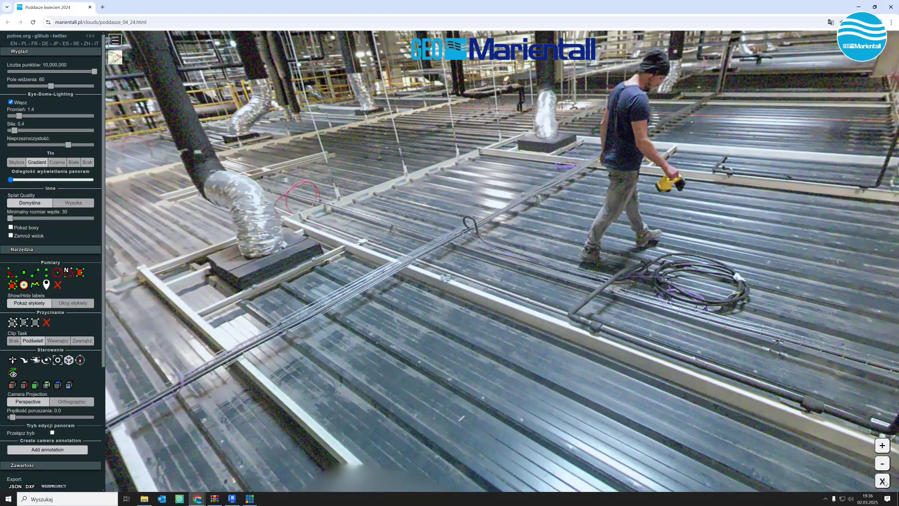
pyautogui.click(882, 481)
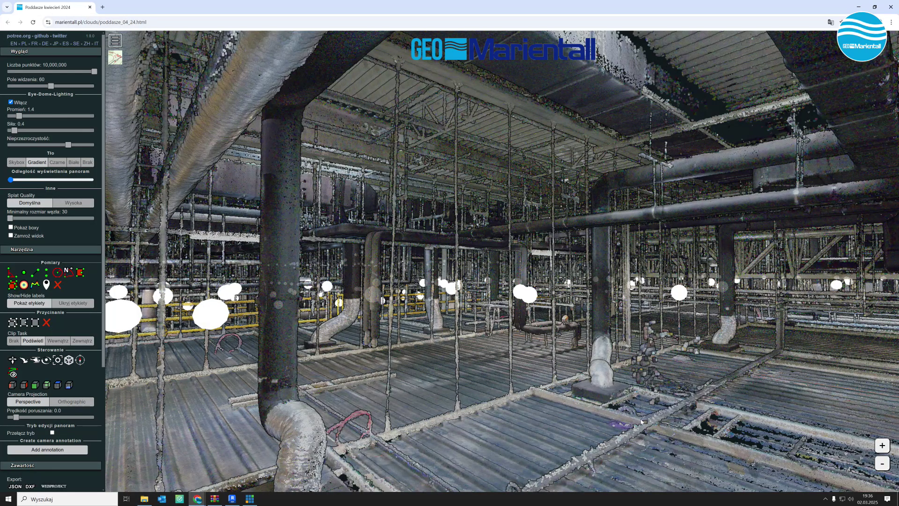
pyautogui.scroll(5, 585, 445)
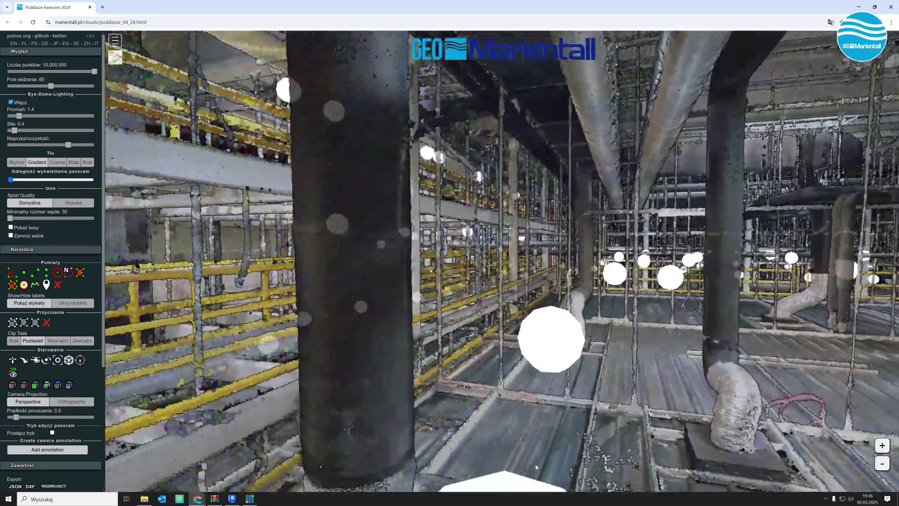
# Turn from the dark column and fly forward into the pipe hall.
pyautogui.moveTo(536, 467)
pyautogui.mouseDown()
pyautogui.moveTo(445, 390)
pyautogui.moveTo(485, 346)
pyautogui.mouseUp()
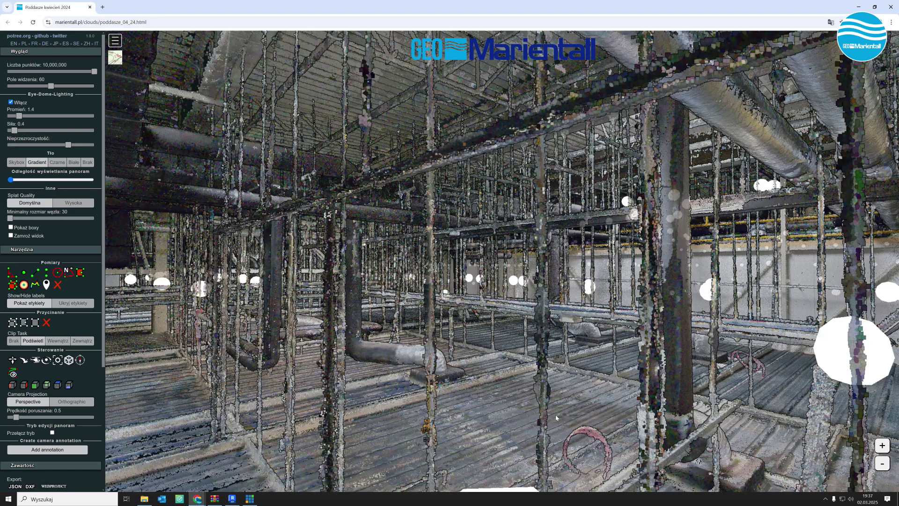
pyautogui.scroll(3, 615, 414)
pyautogui.scroll(3, 609, 417)
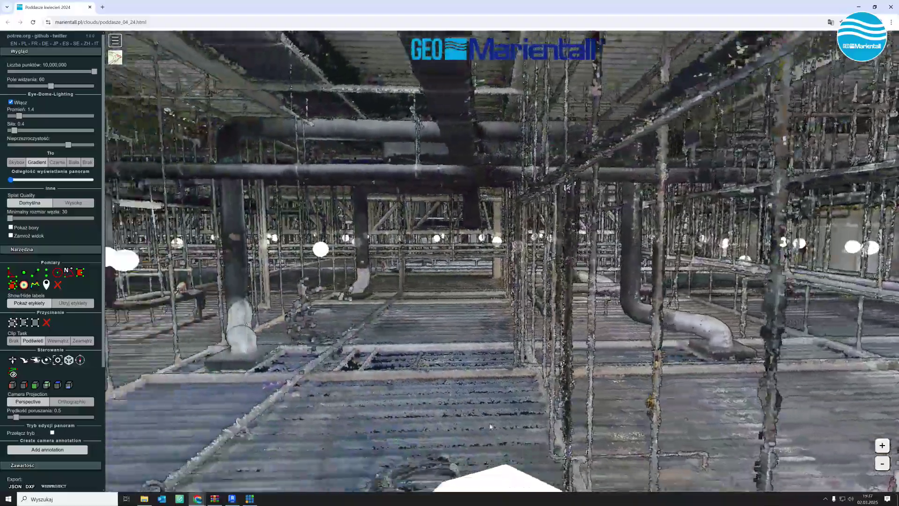
pyautogui.scroll(2, 599, 420)
pyautogui.scroll(3, 588, 425)
pyautogui.scroll(3, 585, 425)
pyautogui.scroll(3, 580, 425)
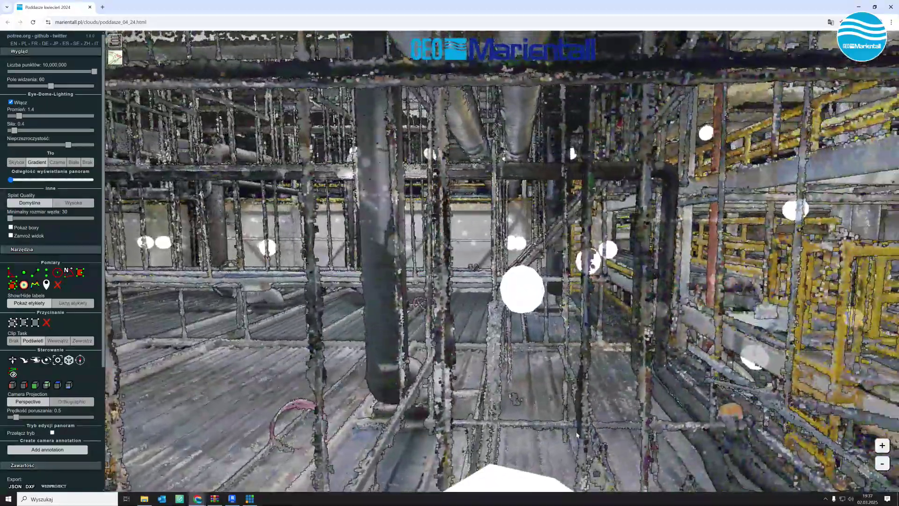
pyautogui.scroll(3, 573, 424)
# Centre the pipe elbow, then rotate around the pipes and columns toward the open hall.
pyautogui.moveTo(573, 424)
pyautogui.mouseDown()
pyautogui.moveTo(347, 418)
pyautogui.moveTo(575, 426)
pyautogui.mouseUp()
pyautogui.scroll(3, 575, 427)
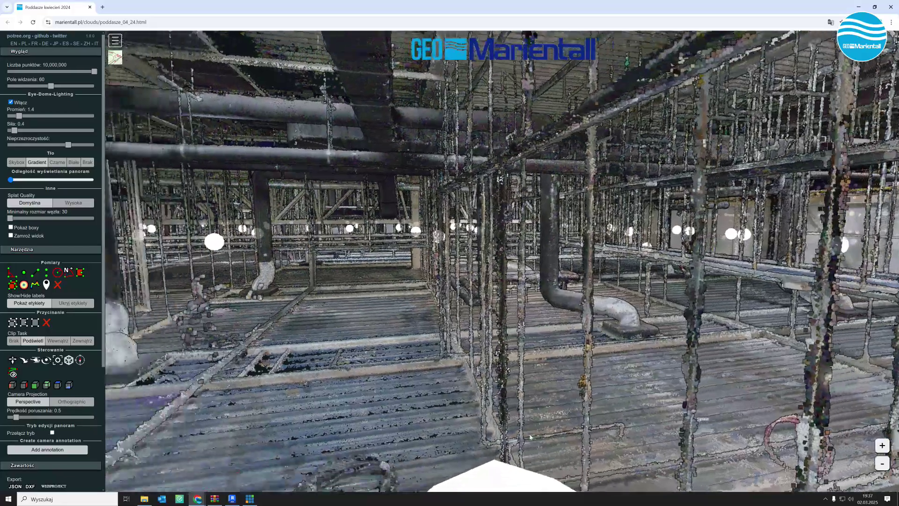
pyautogui.scroll(3, 575, 427)
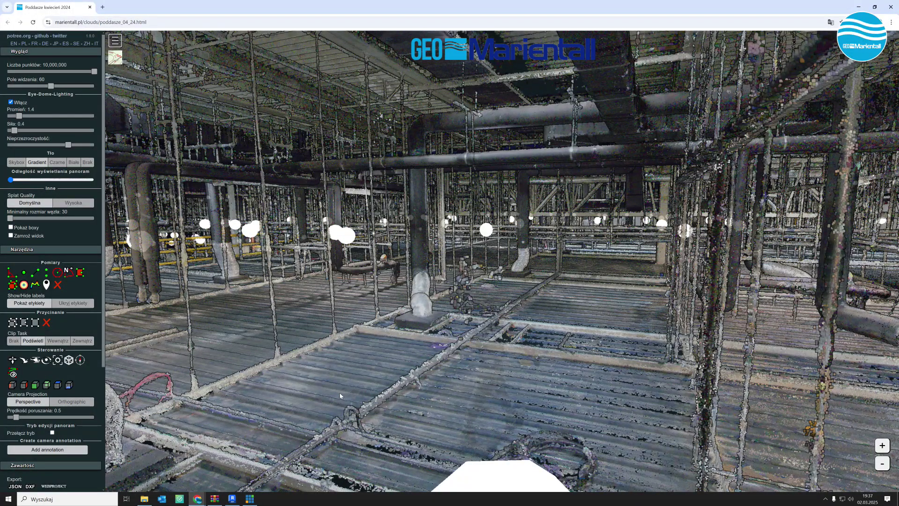
pyautogui.moveTo(496, 379); pyautogui.dragTo(670, 379)
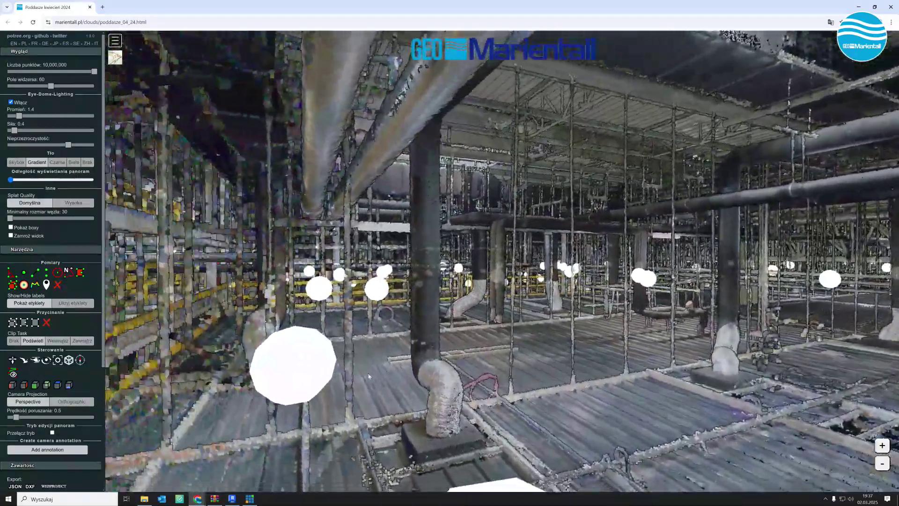
pyautogui.moveTo(670, 379); pyautogui.dragTo(398, 371)
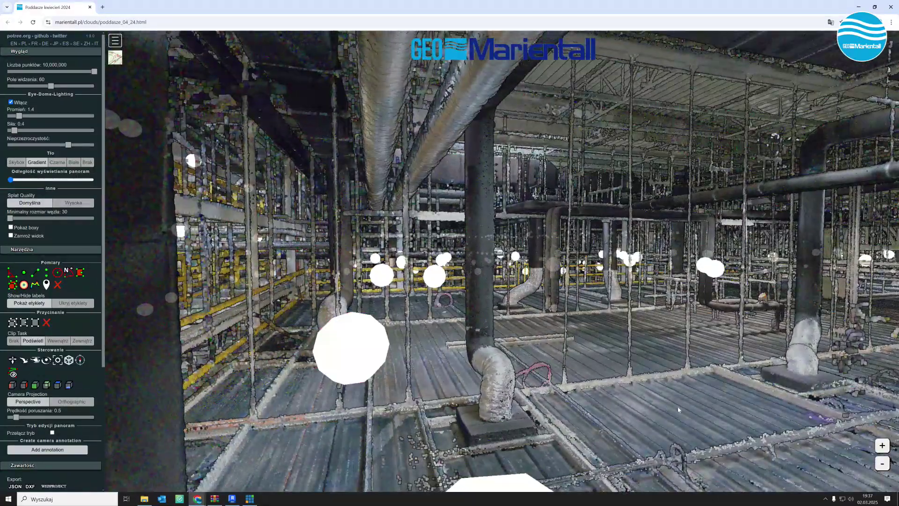
pyautogui.moveTo(721, 416)
pyautogui.mouseDown()
pyautogui.moveTo(625, 413)
pyautogui.moveTo(825, 319)
pyautogui.mouseUp()
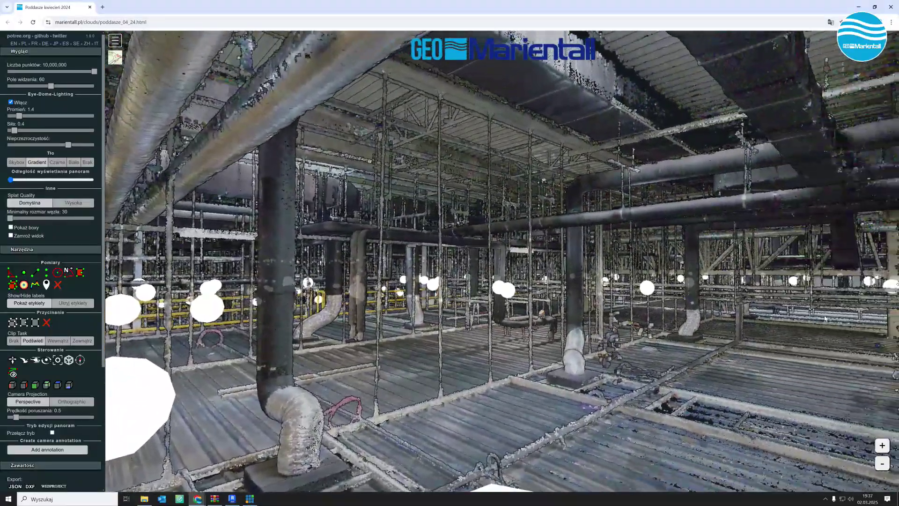
# Move along the pipe hall toward the yellow railings and the walkway under the pipes.
pyautogui.moveTo(544, 415); pyautogui.dragTo(647, 419)
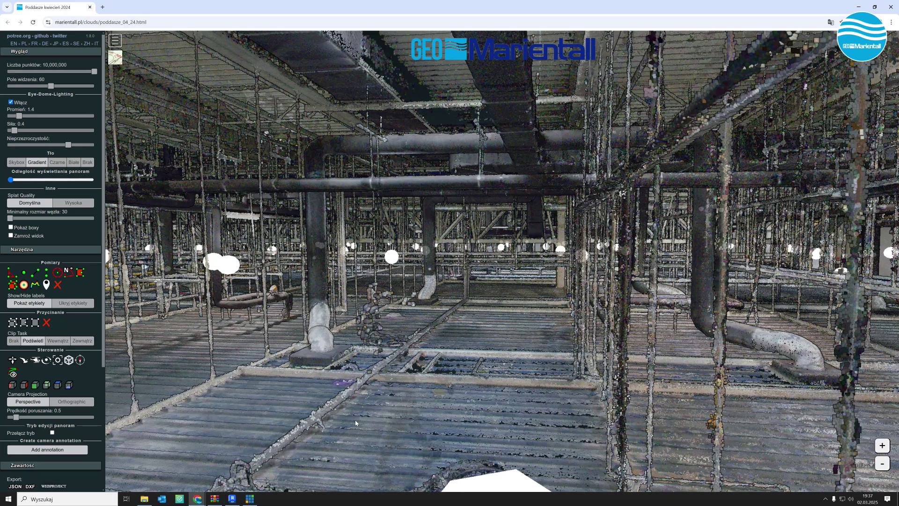
pyautogui.moveTo(506, 374); pyautogui.dragTo(612, 401)
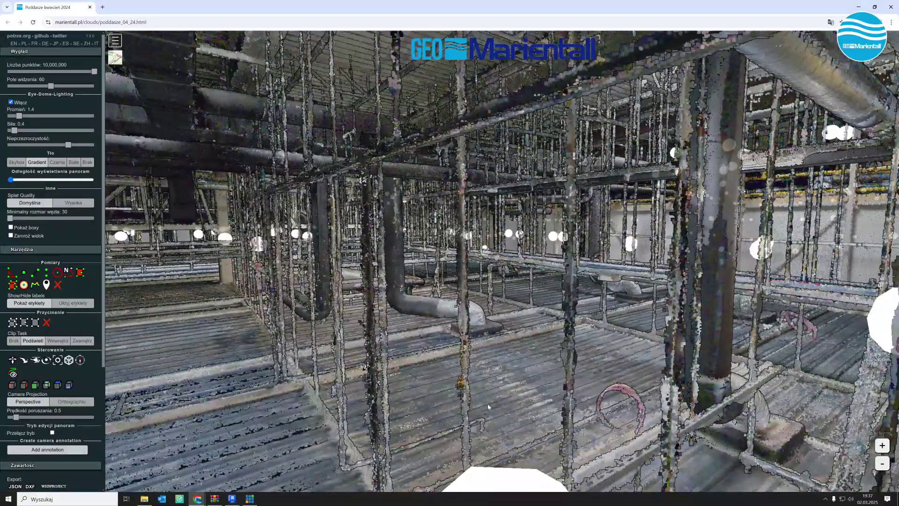
pyautogui.moveTo(488, 407)
pyautogui.mouseDown()
pyautogui.moveTo(517, 407)
pyautogui.moveTo(347, 418)
pyautogui.mouseUp()
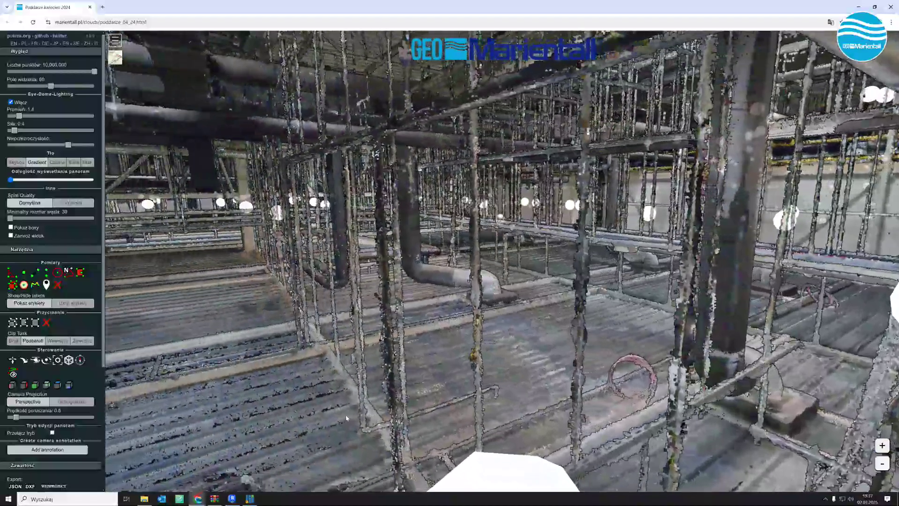
pyautogui.moveTo(530, 372); pyautogui.dragTo(423, 384)
pyautogui.moveTo(358, 453)
pyautogui.mouseDown()
pyautogui.moveTo(448, 444)
pyautogui.moveTo(618, 452)
pyautogui.moveTo(361, 415)
pyautogui.mouseUp()
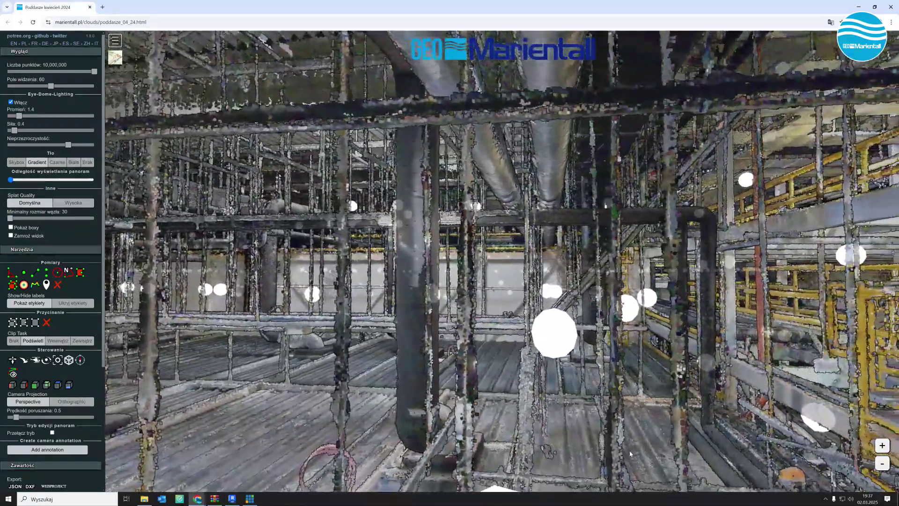
# Turn toward the yellow scaffolding and look through it to the wall, bringing back the pink ring.
pyautogui.scroll(5, 296, 406)
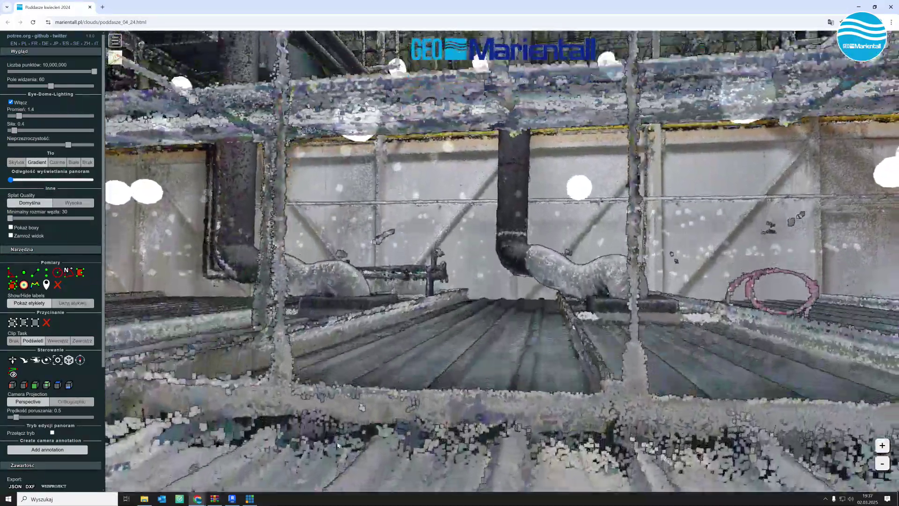
pyautogui.moveTo(338, 445)
pyautogui.mouseDown()
pyautogui.moveTo(408, 374)
pyautogui.moveTo(249, 373)
pyautogui.mouseUp()
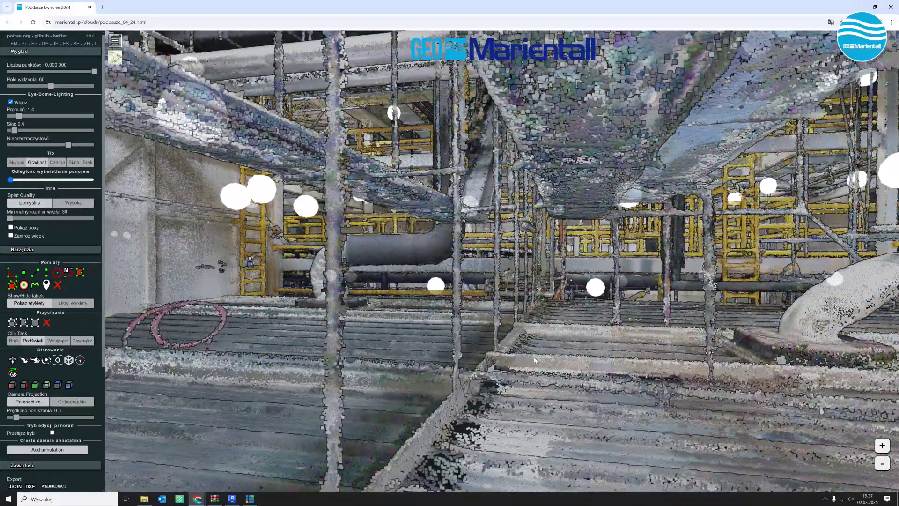
pyautogui.scroll(3, 767, 350)
pyautogui.moveTo(767, 351); pyautogui.dragTo(427, 326)
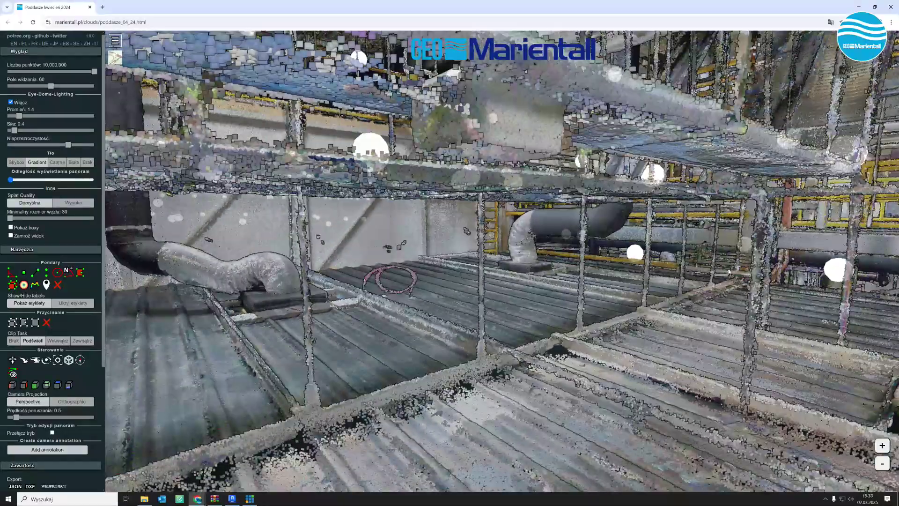
pyautogui.moveTo(728, 272)
pyautogui.mouseDown()
pyautogui.moveTo(600, 403)
pyautogui.moveTo(582, 397)
pyautogui.mouseUp()
# Open the 360° panorama photo here and turn it toward the yellow scaffolding.
pyautogui.click(502, 222)
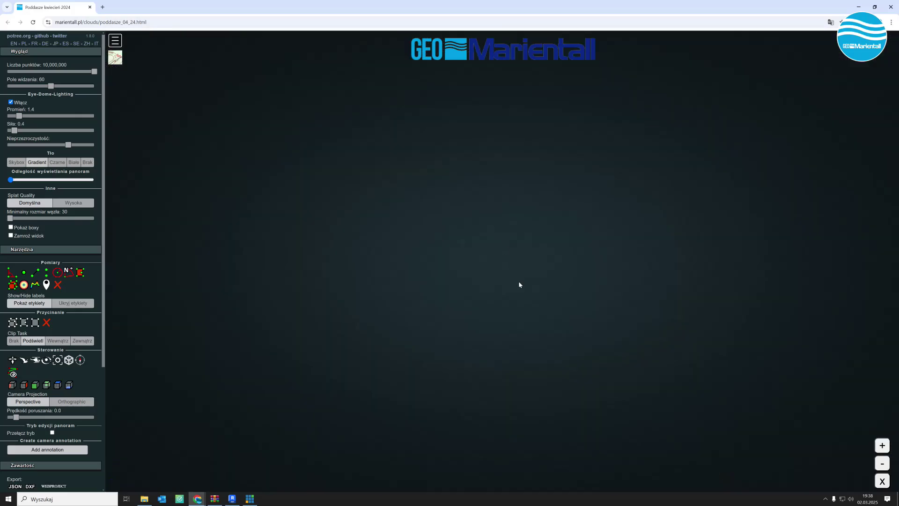
pyautogui.moveTo(545, 323)
pyautogui.mouseDown()
pyautogui.moveTo(795, 323)
pyautogui.moveTo(613, 340)
pyautogui.moveTo(501, 327)
pyautogui.moveTo(506, 343)
pyautogui.moveTo(728, 359)
pyautogui.mouseUp()
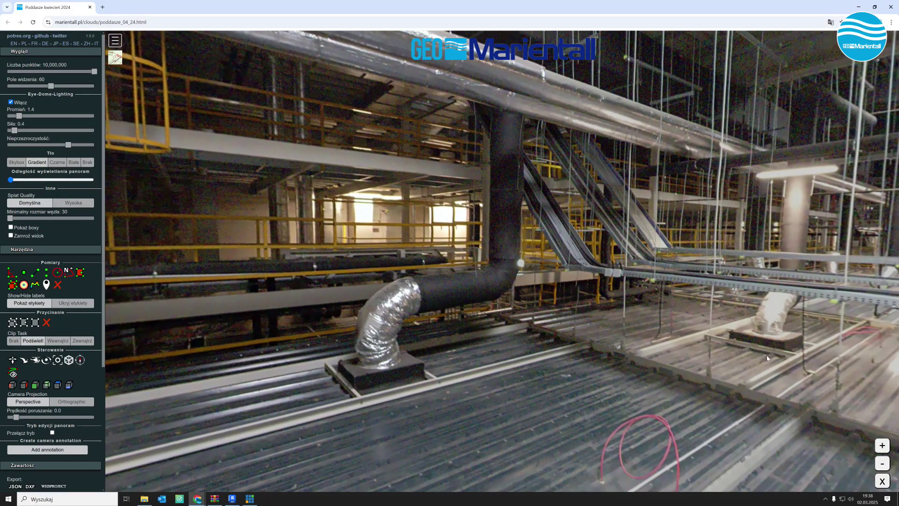